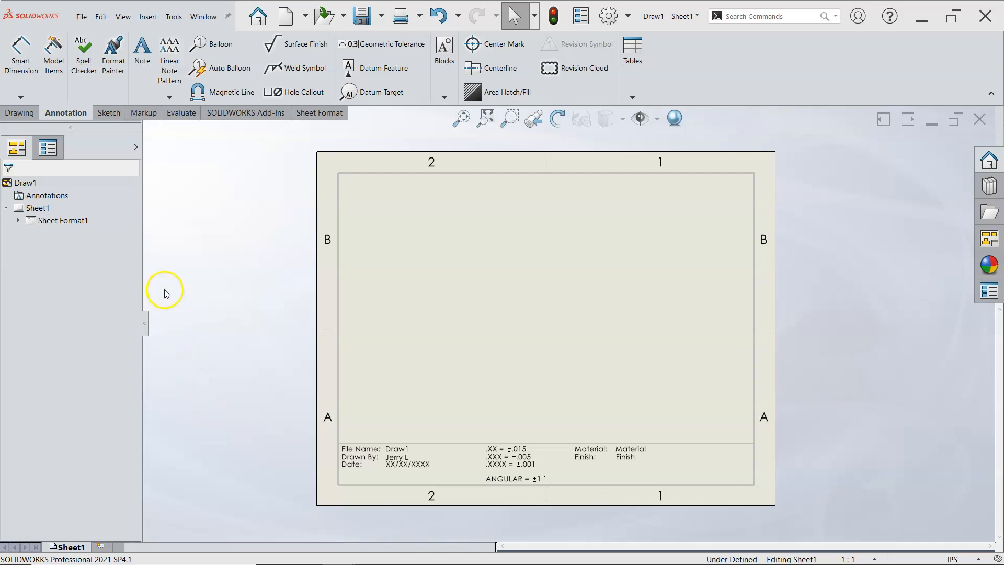
Step: Start a model view from P5-16 Assembly.SLDASM in the Assignment2 folder of 2021 Fall MPT150
left_click(15, 107)
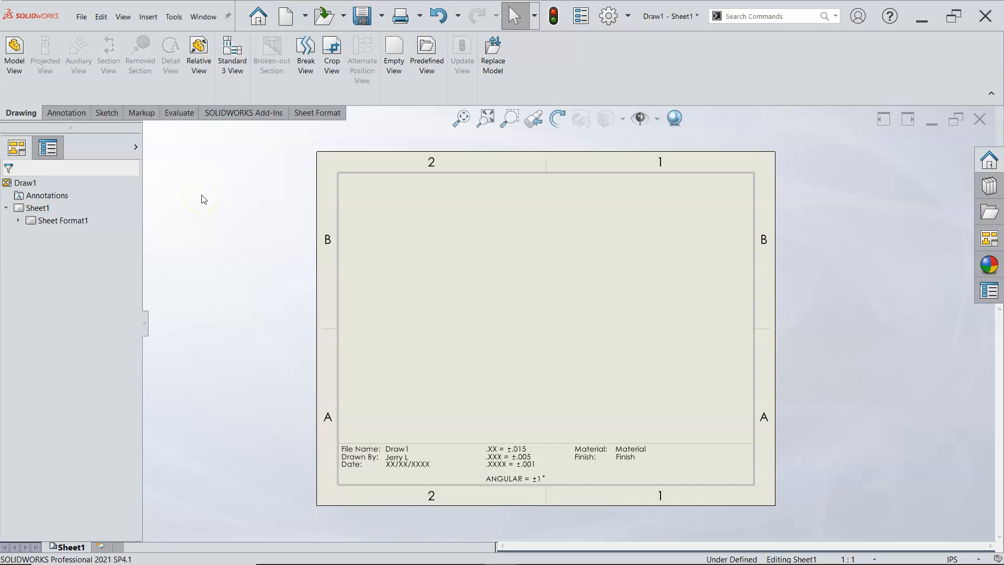
left_click(15, 58)
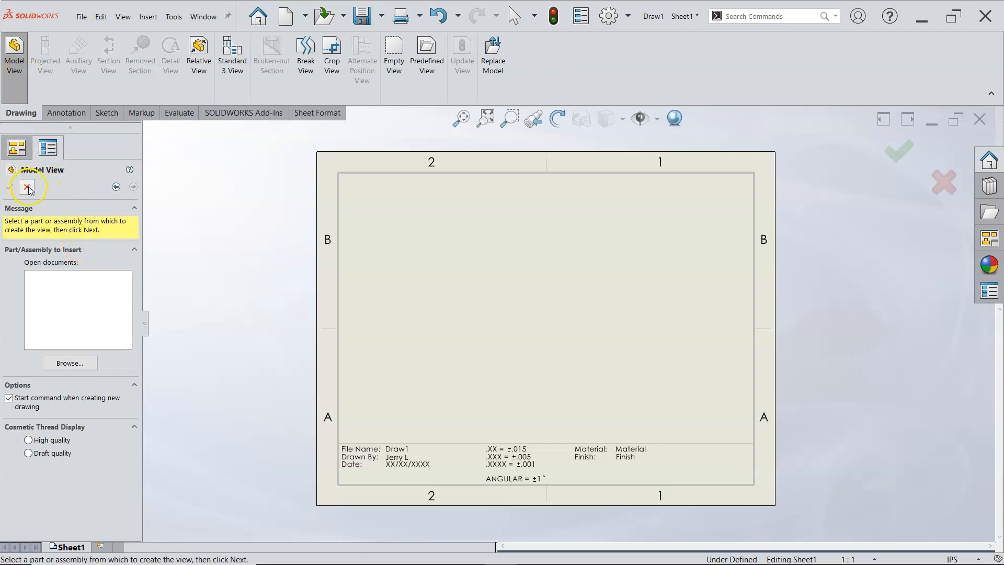
left_click(72, 363)
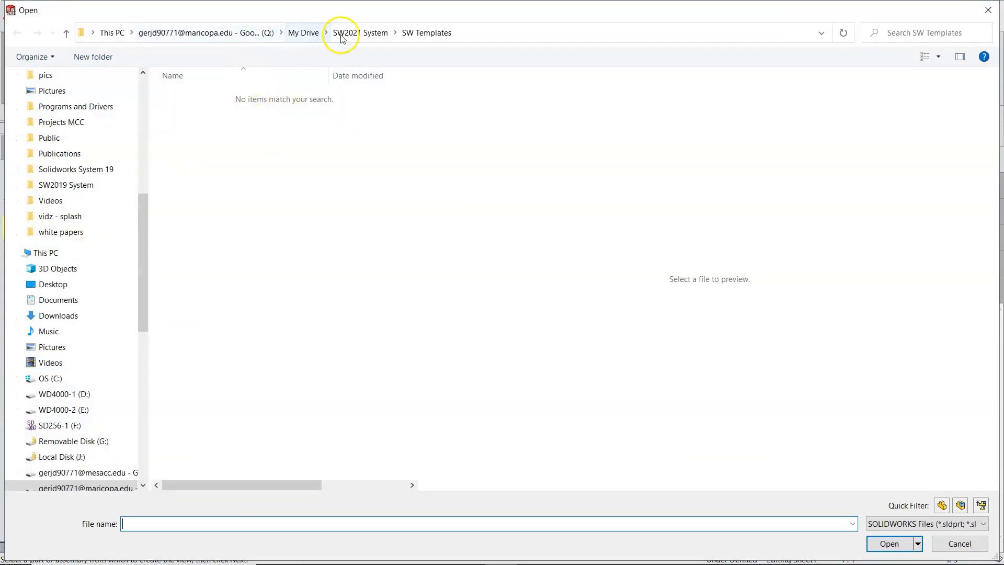
left_click_drag(145, 212, 146, 82)
left_click(70, 180)
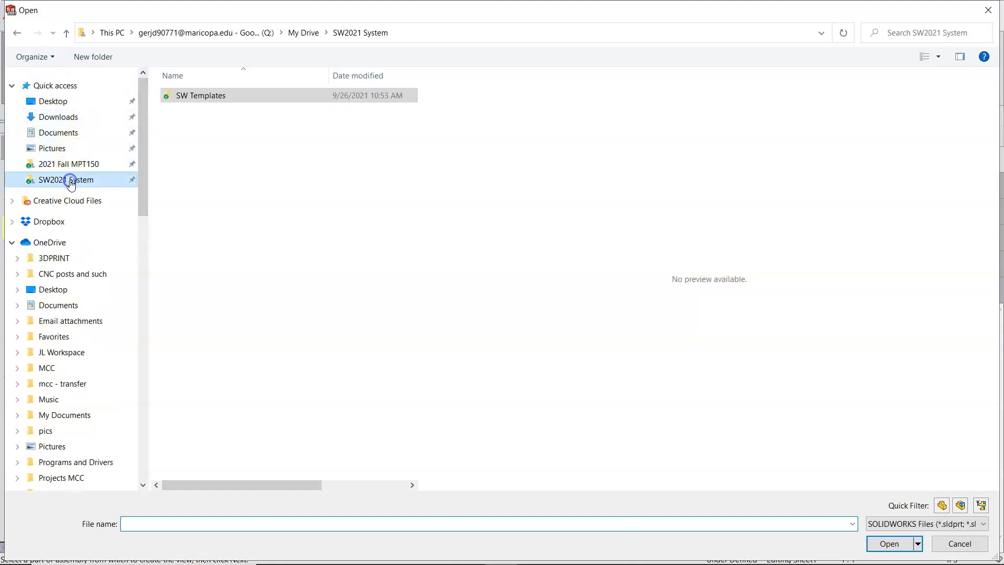
left_click(71, 164)
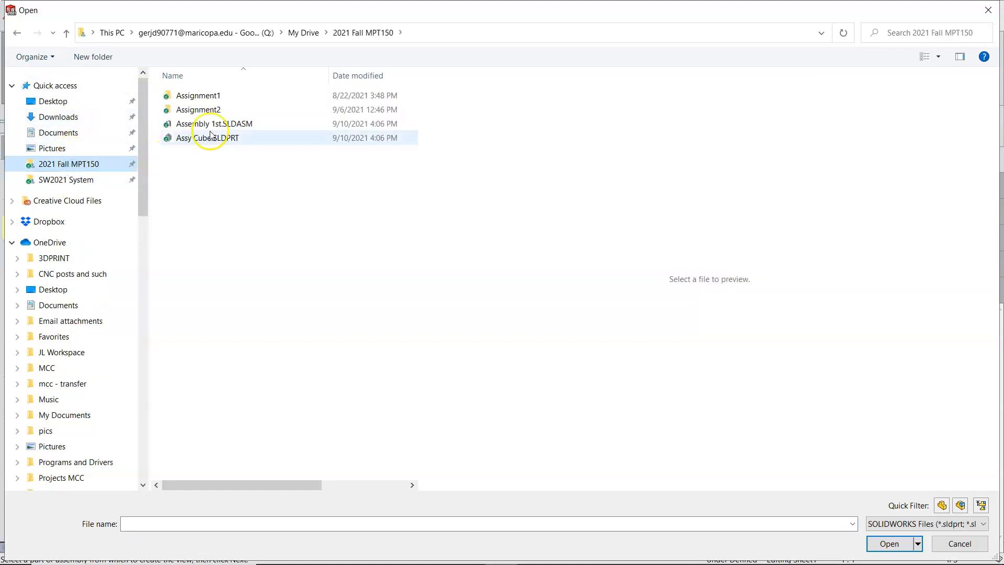
double_click(205, 111)
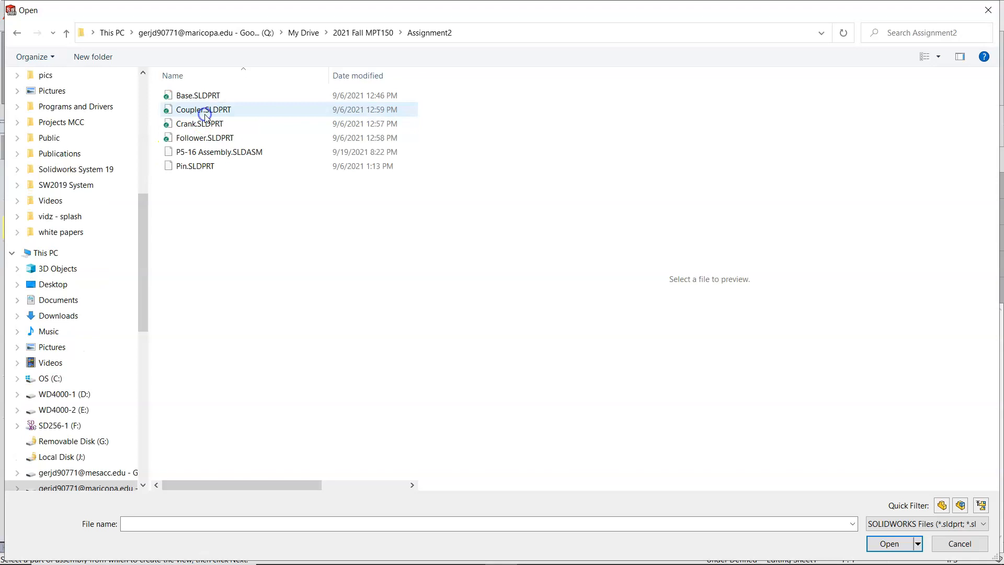
left_click(216, 155)
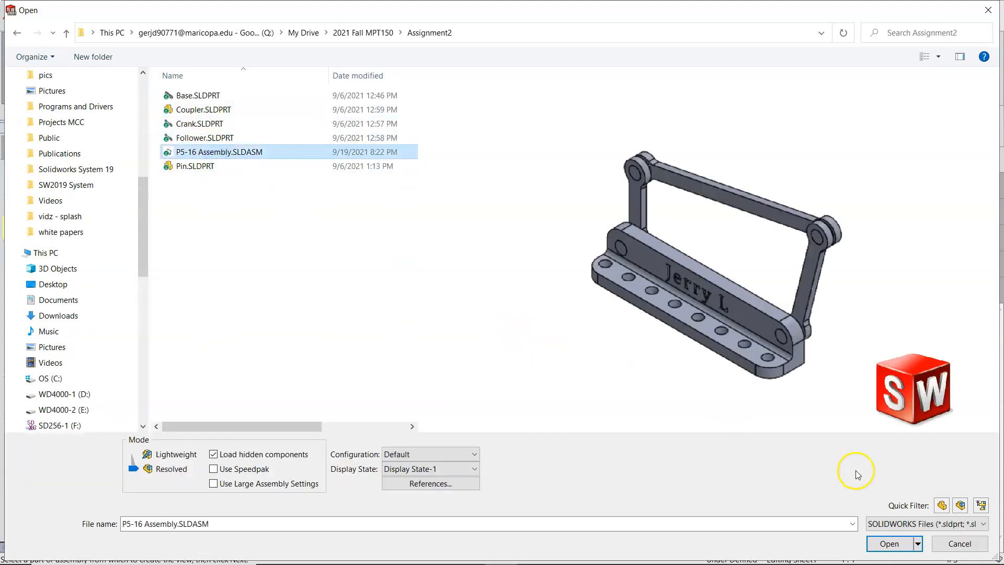
left_click(889, 541)
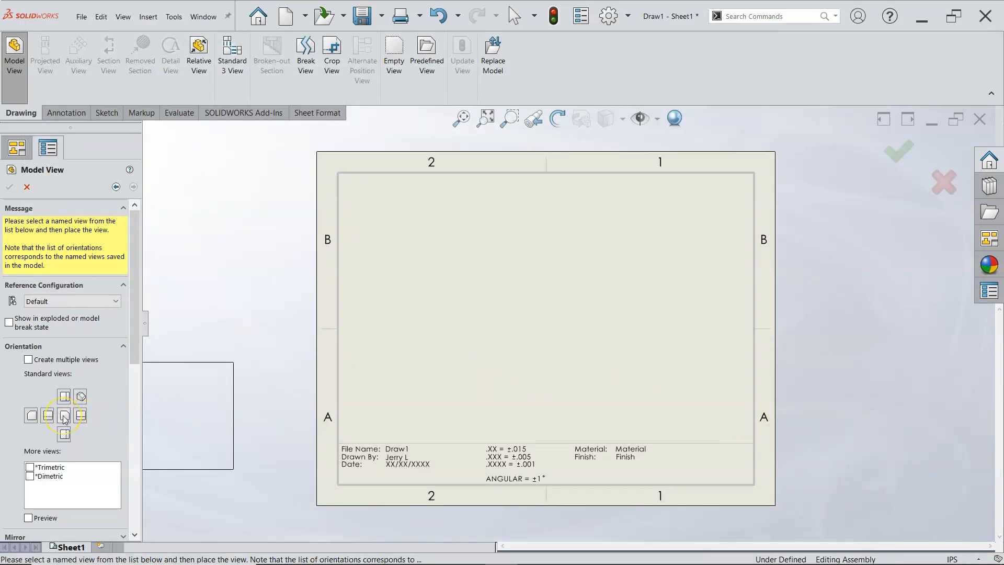
Step: Place an isometric view of the assembly at the sheet scale in the lower-left area of the sheet
left_click_drag(134, 338, 133, 400)
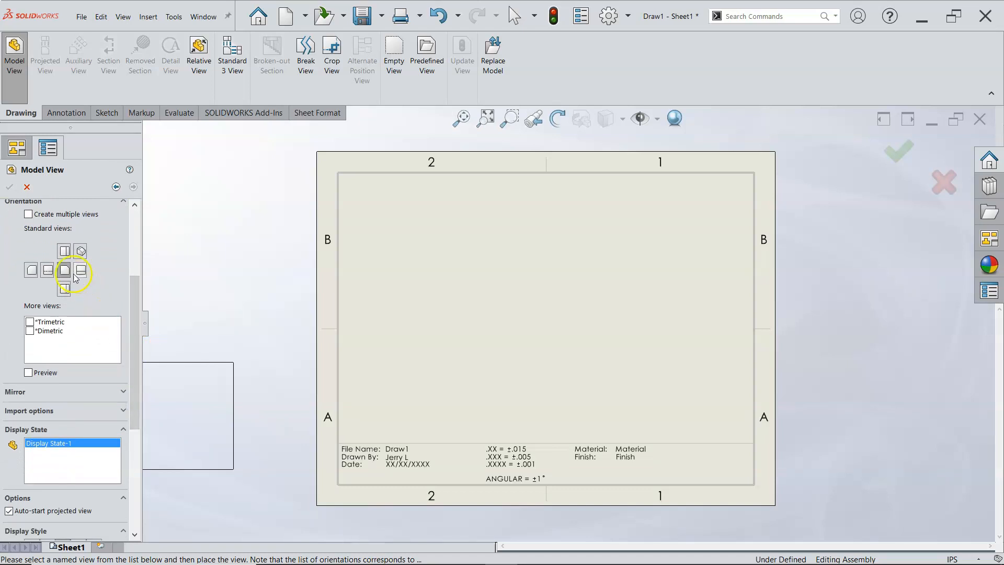
left_click(82, 252)
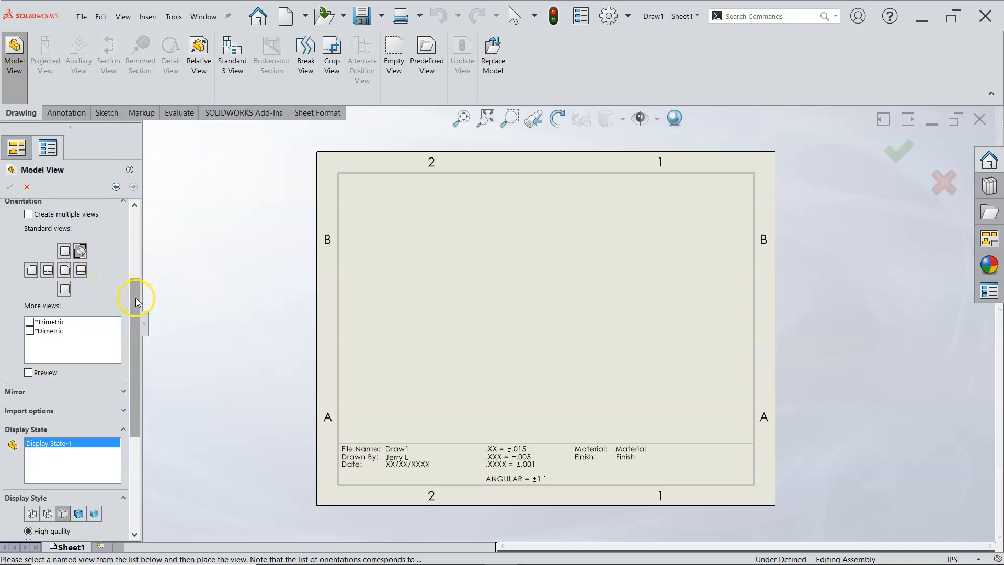
left_click_drag(135, 299, 153, 390)
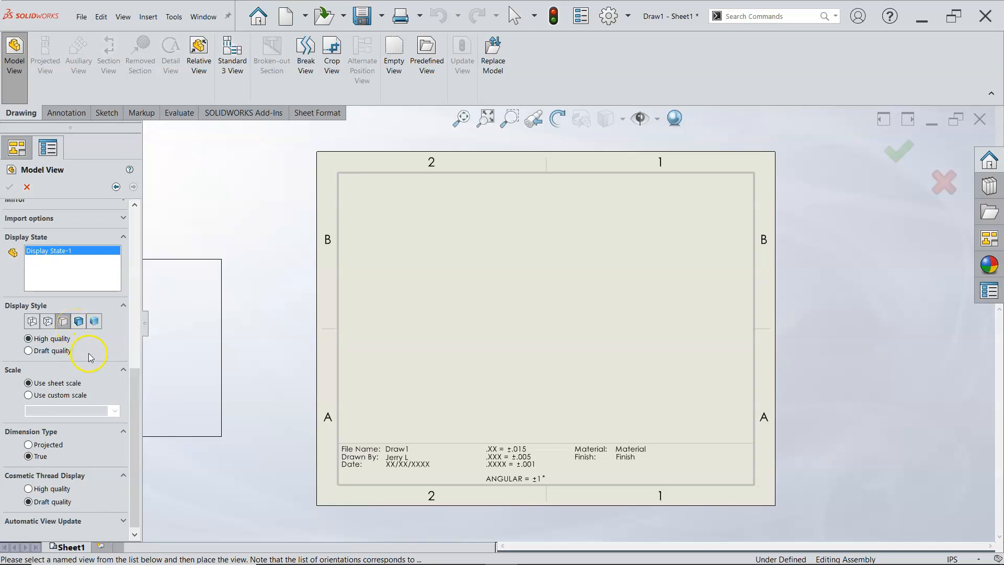
left_click_drag(135, 386, 131, 411)
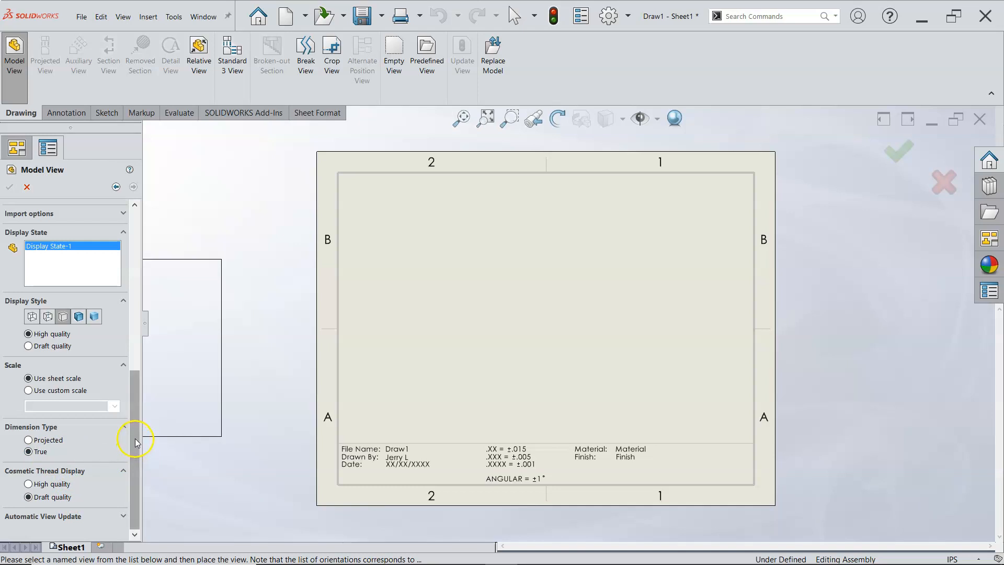
left_click_drag(138, 422, 156, 247)
left_click(432, 341)
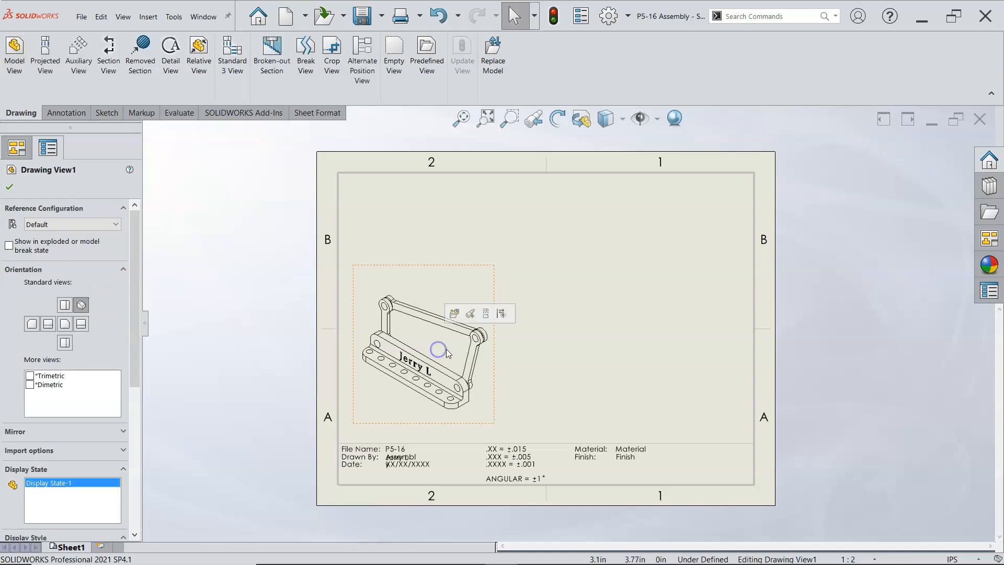
left_click(10, 187)
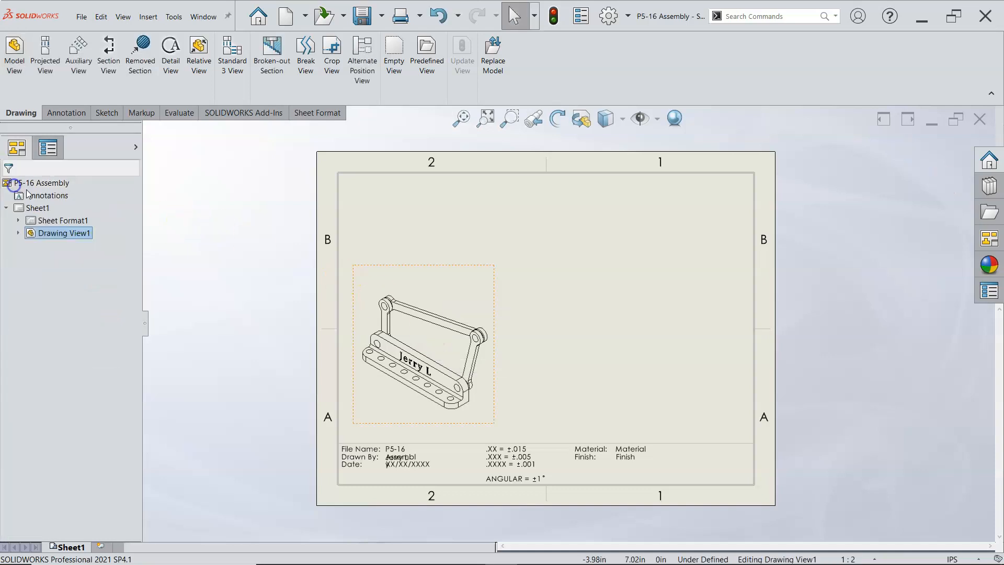
Step: Duplicate the isometric assembly view and place the copy to the right of the original, level with it
left_click(438, 291)
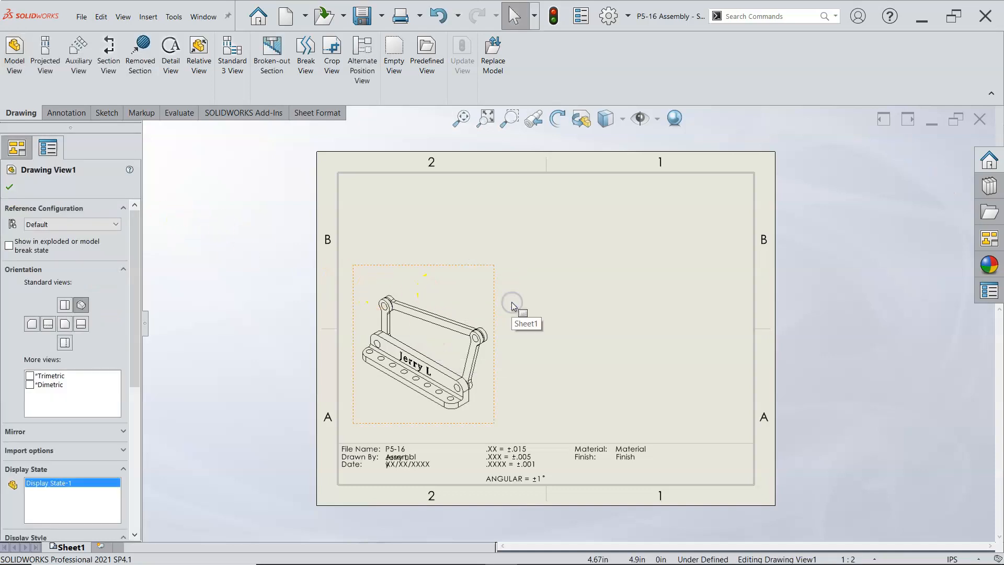
left_click(546, 314)
key("ctrl+v")
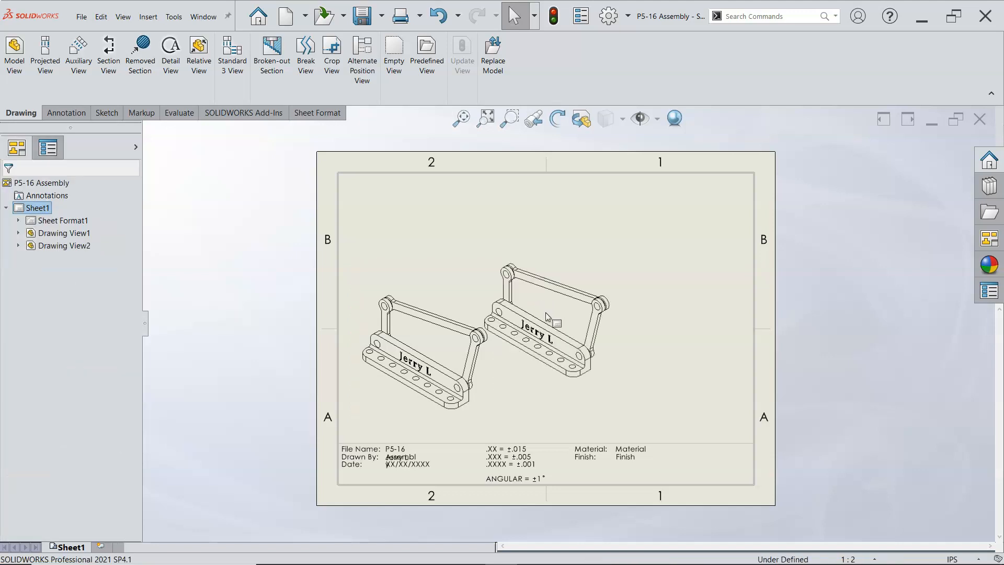
mouse_move(614, 266)
left_mouse_down()
mouse_move(634, 276)
mouse_move(655, 308)
left_mouse_up()
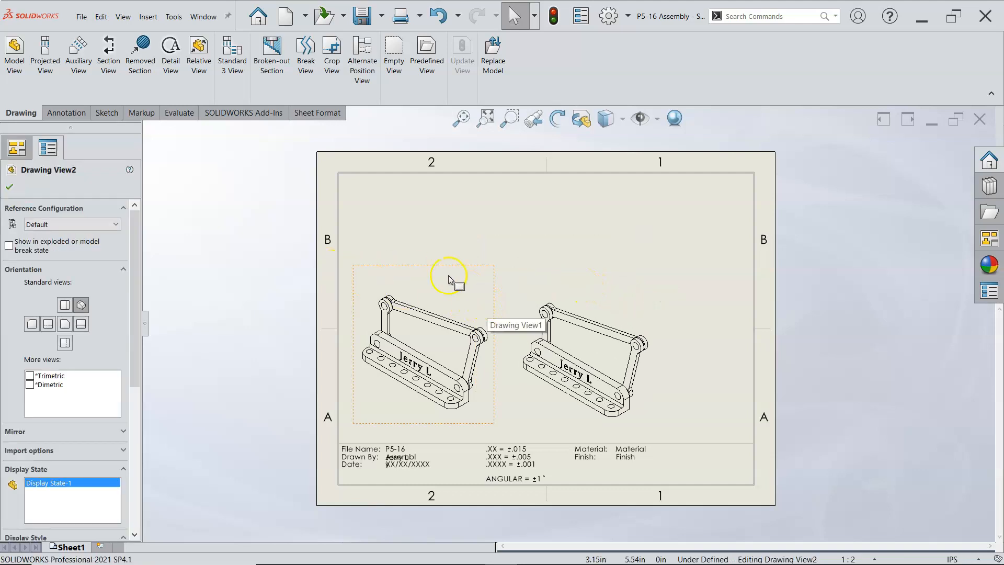
left_click(606, 312)
left_click(582, 345)
left_click(538, 284)
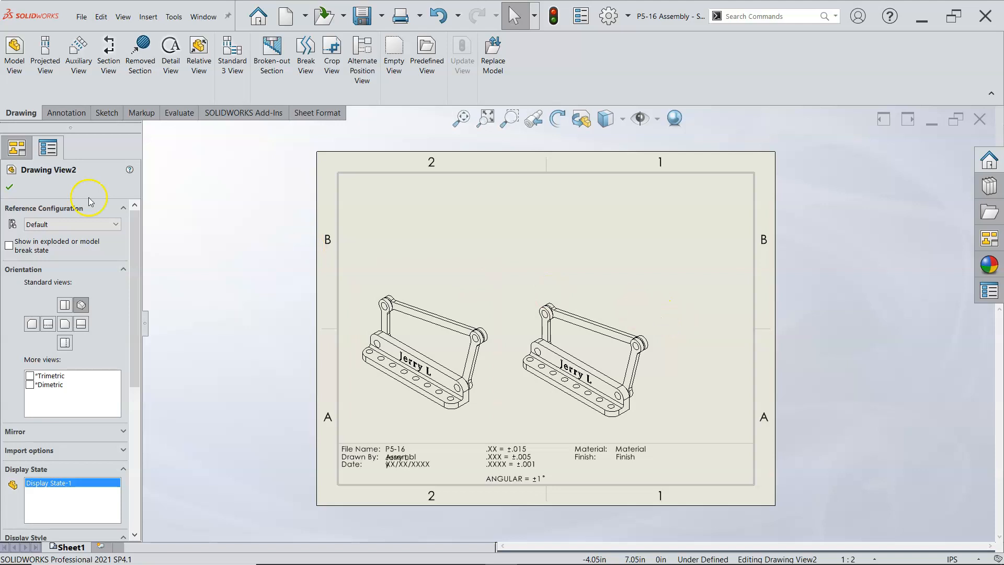
left_click(9, 186)
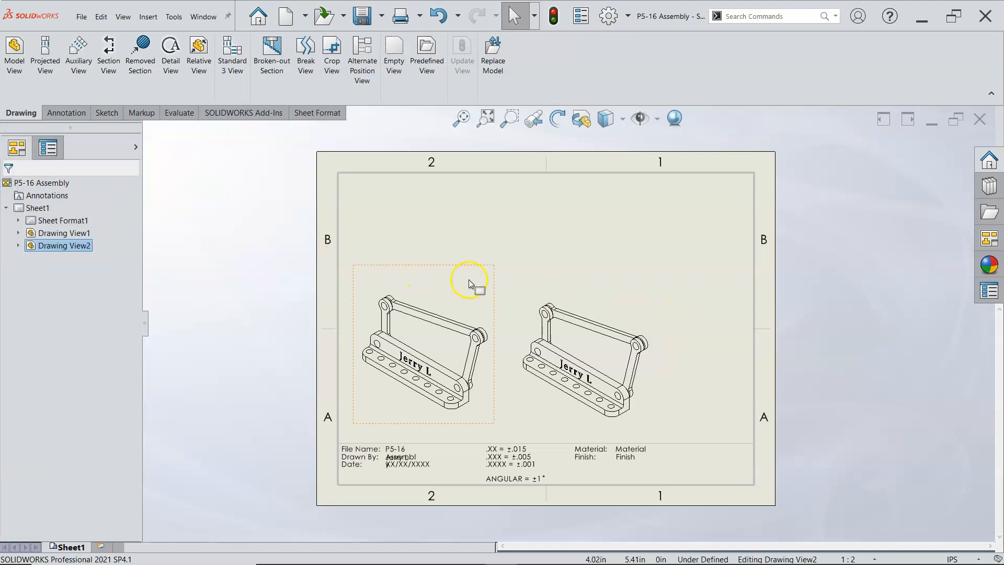
Step: Move the copied assembly view farther right, close to the sheet's right border
left_click(621, 347)
left_click(593, 354)
left_click(596, 353)
mouse_move(655, 359)
left_mouse_down()
mouse_move(740, 359)
mouse_move(730, 366)
mouse_move(742, 370)
left_mouse_up()
Step: Show the original isometric view on the left in its exploded state, using Exploded View1
left_click(510, 314)
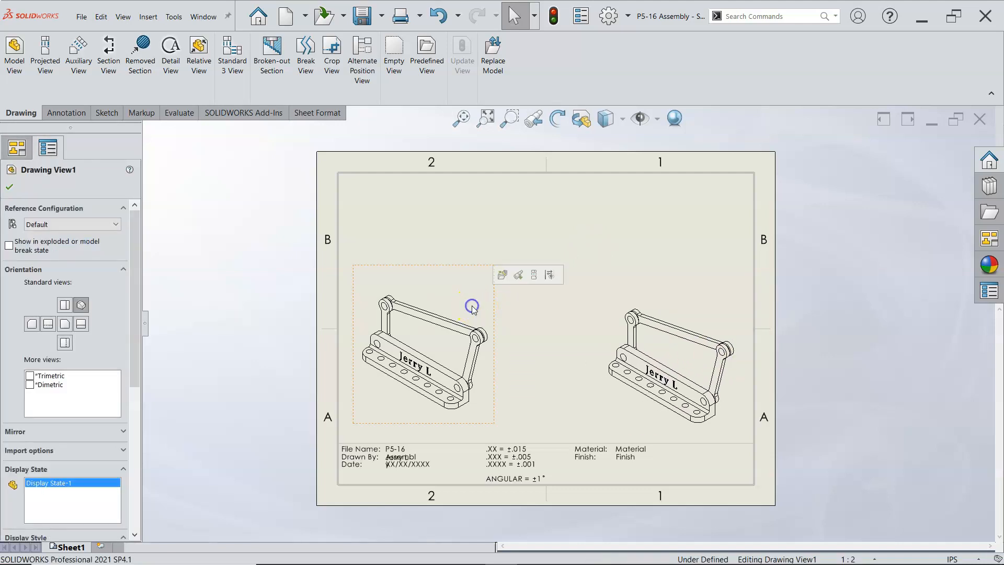
left_click(10, 246)
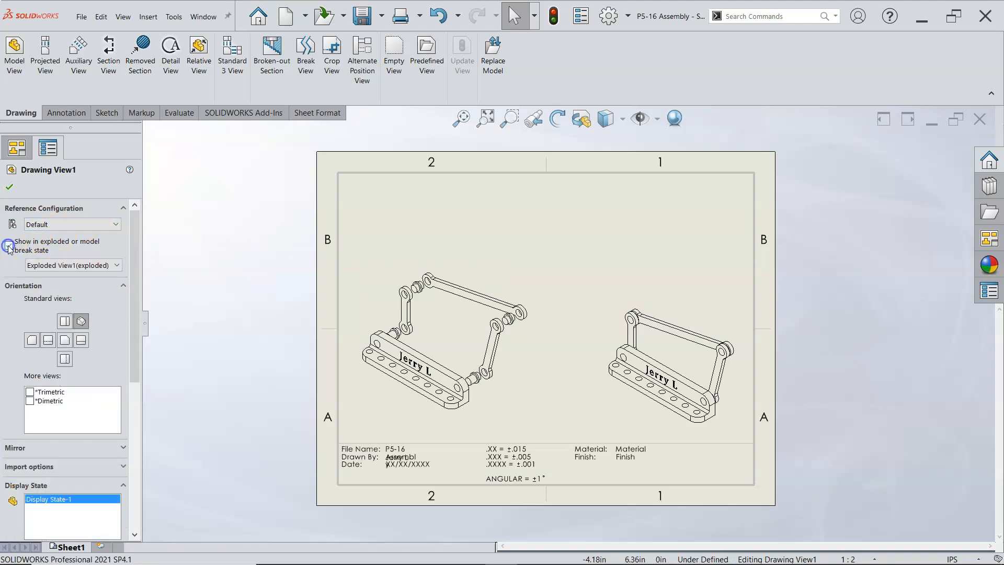
left_click(9, 187)
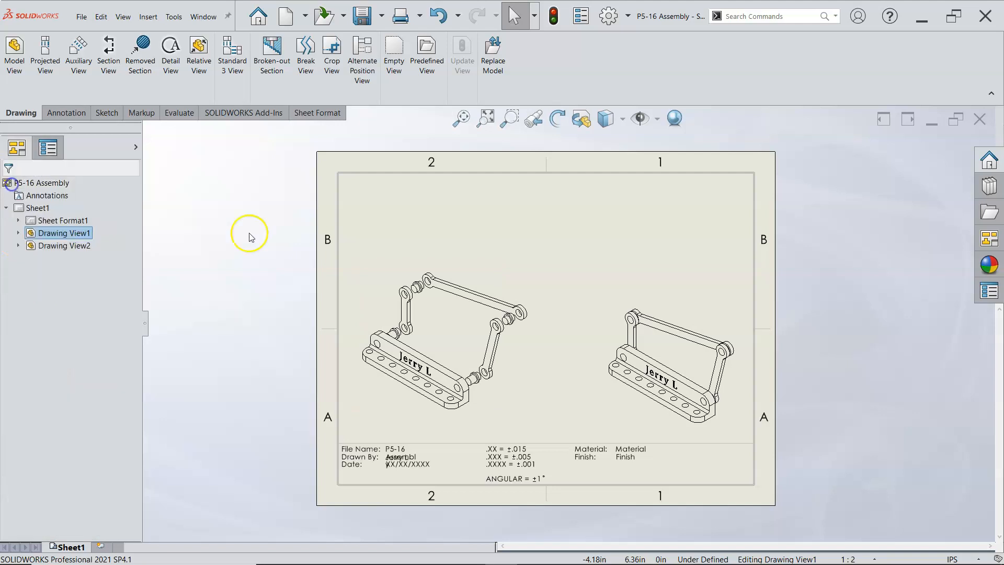
Step: Shift the exploded view slightly to the right, away from the sheet's left border
left_click(467, 277)
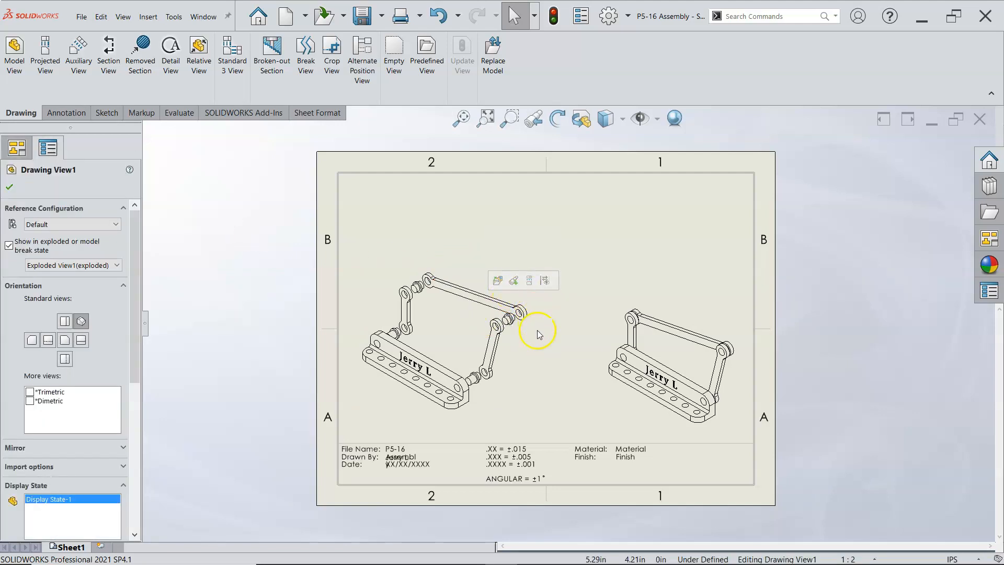
left_click(603, 259)
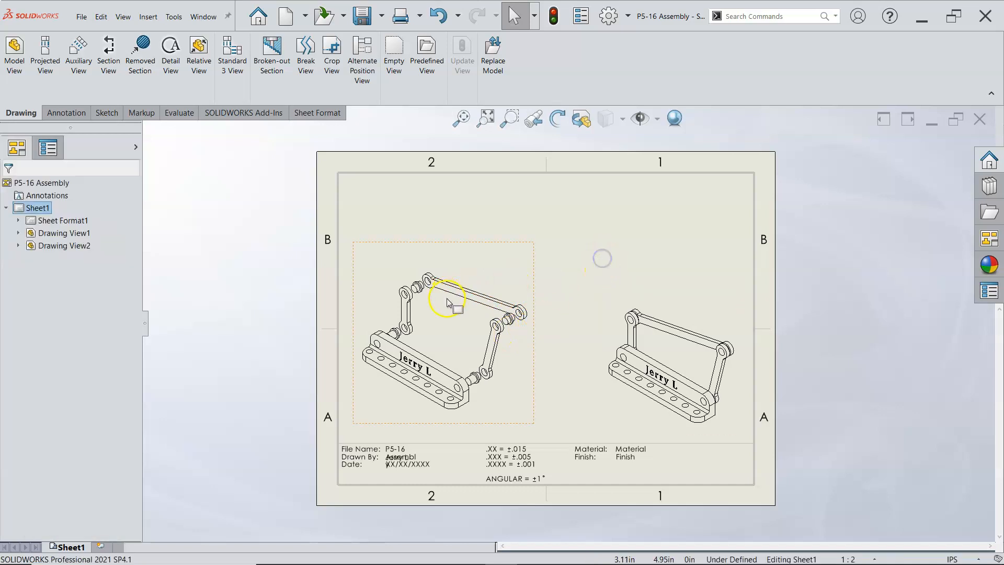
left_click_drag(531, 273, 544, 272)
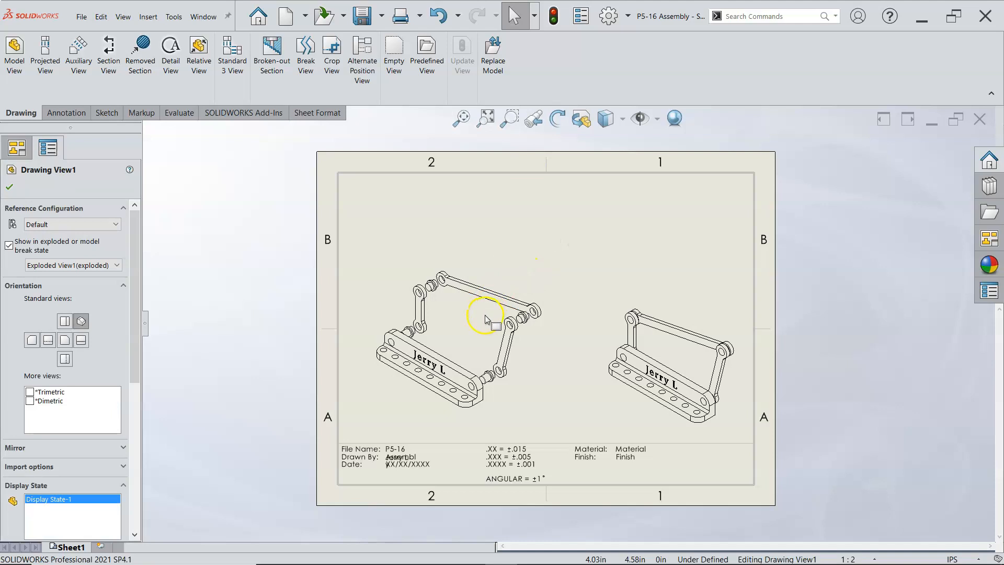
Step: Insert a top-level-only bill of materials for the exploded view with the bom-standard template, placed against the sheet's upper border
left_click(493, 264)
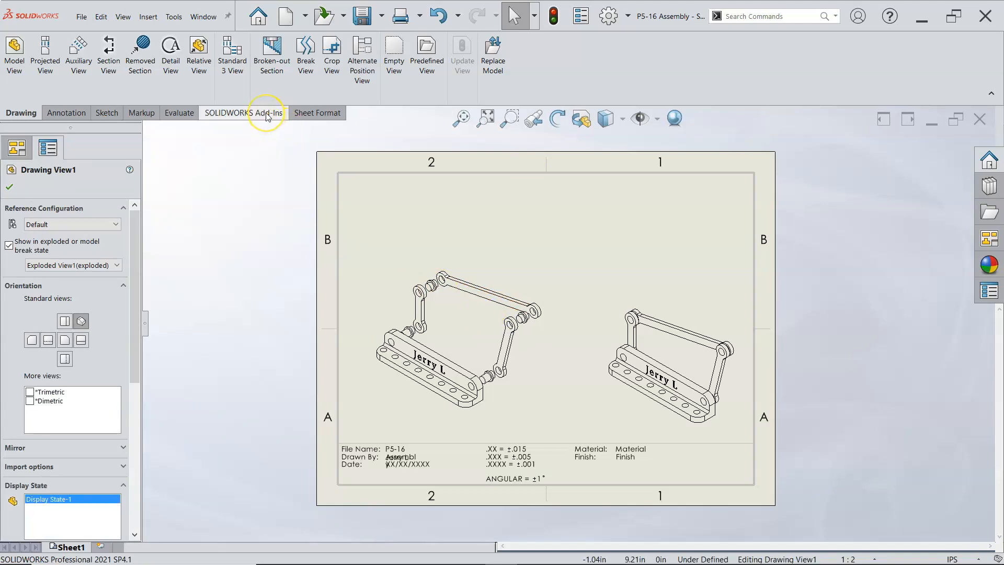
right_click(418, 277)
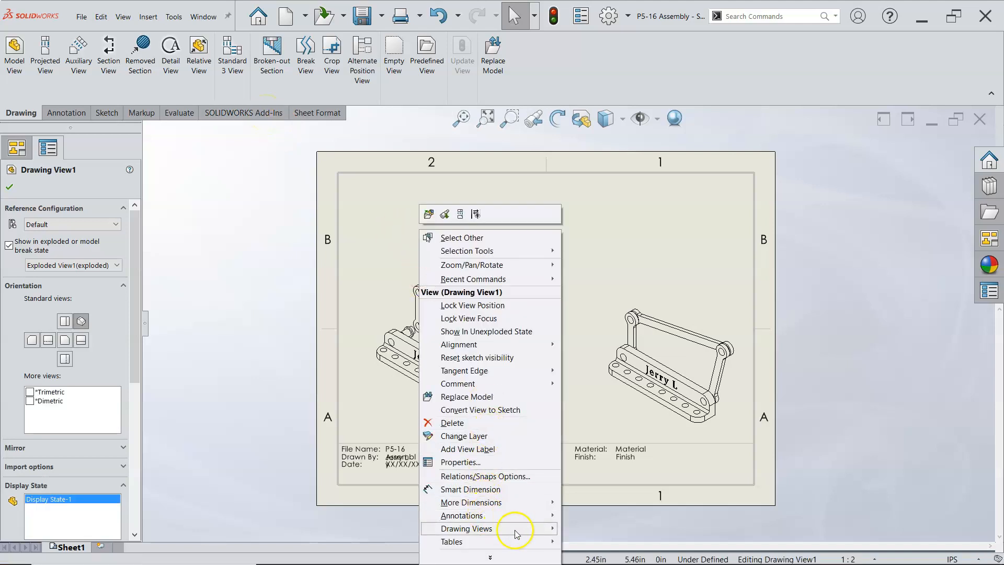
mouse_move(541, 545)
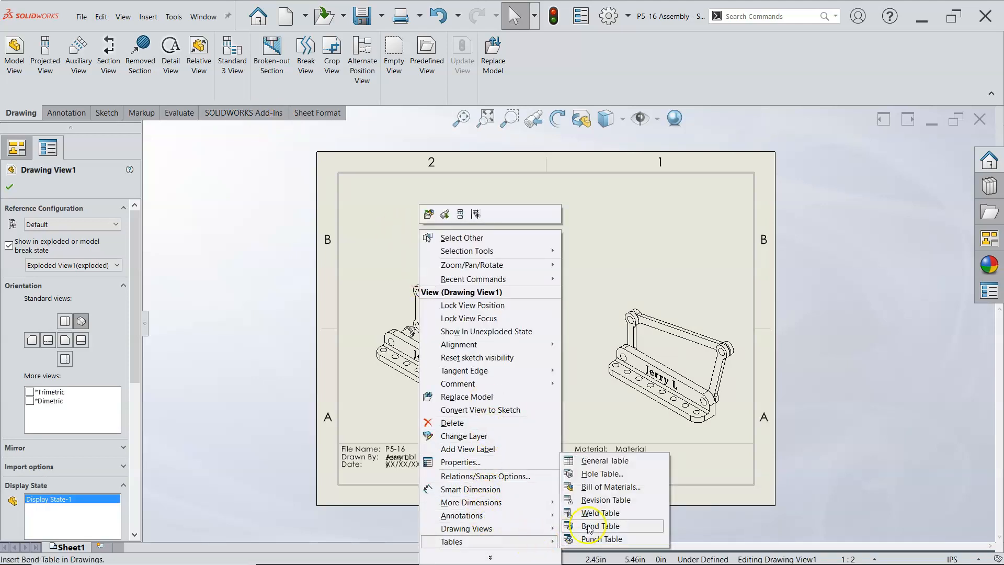
left_click(595, 489)
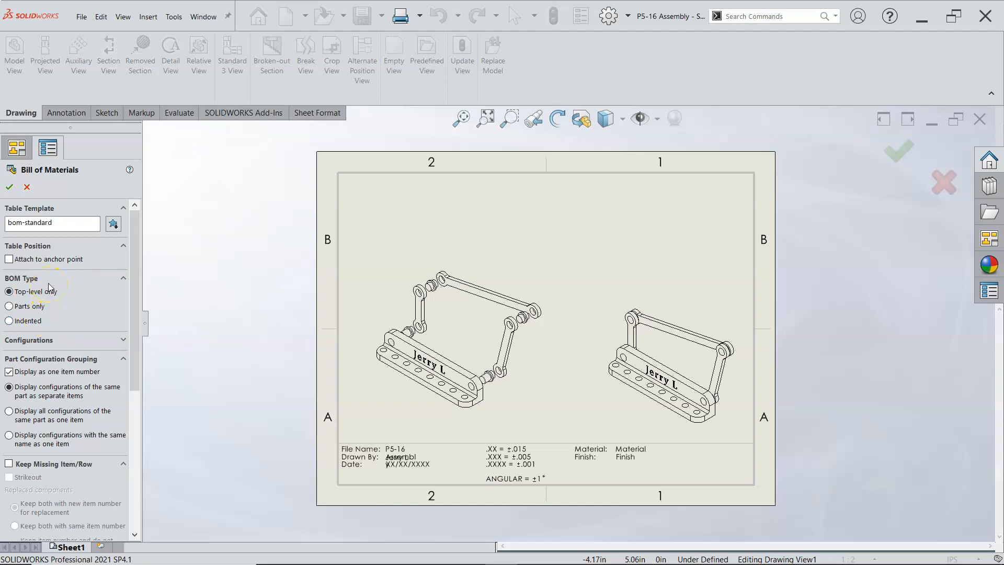
left_click(11, 187)
left_click(472, 180)
left_click(671, 262)
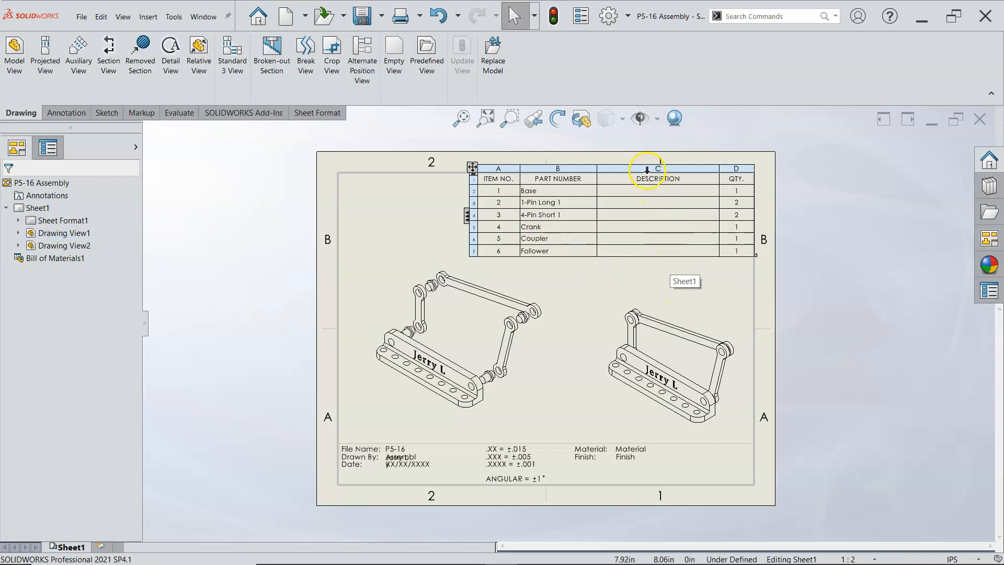
Step: Delete the Description column from the bill of materials and move the table into the sheet's upper-right corner
left_click(647, 167)
right_click(647, 168)
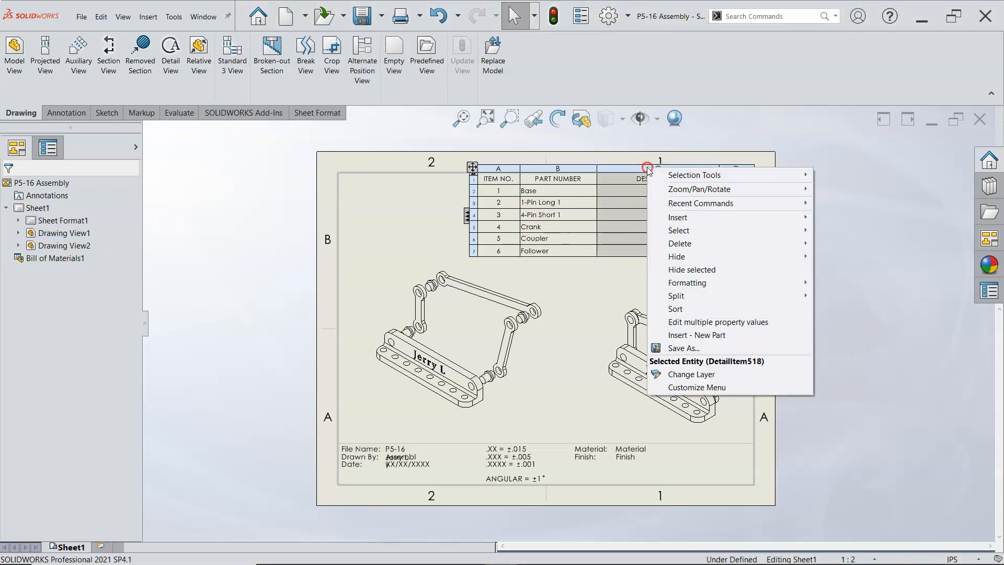
mouse_move(701, 244)
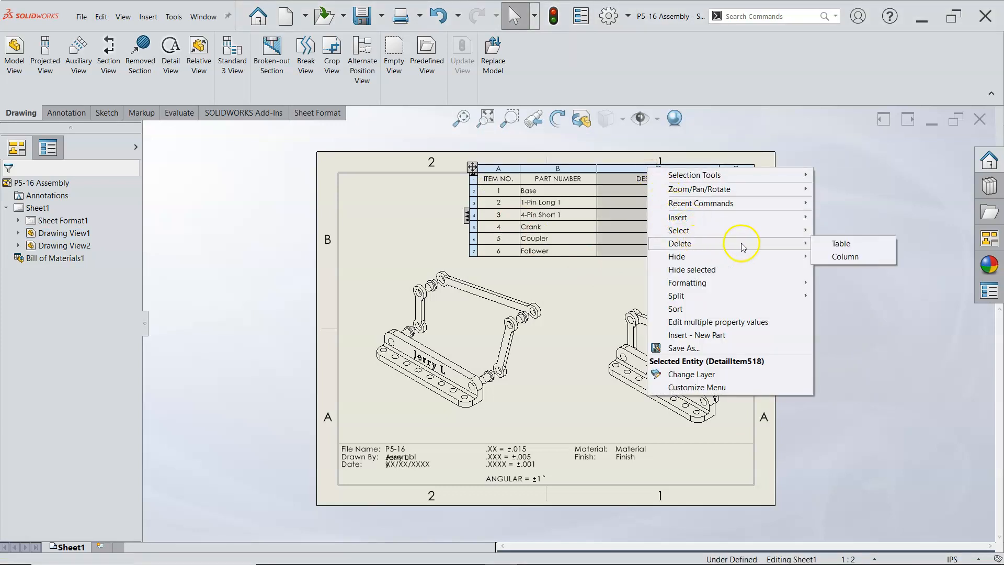
left_click(845, 257)
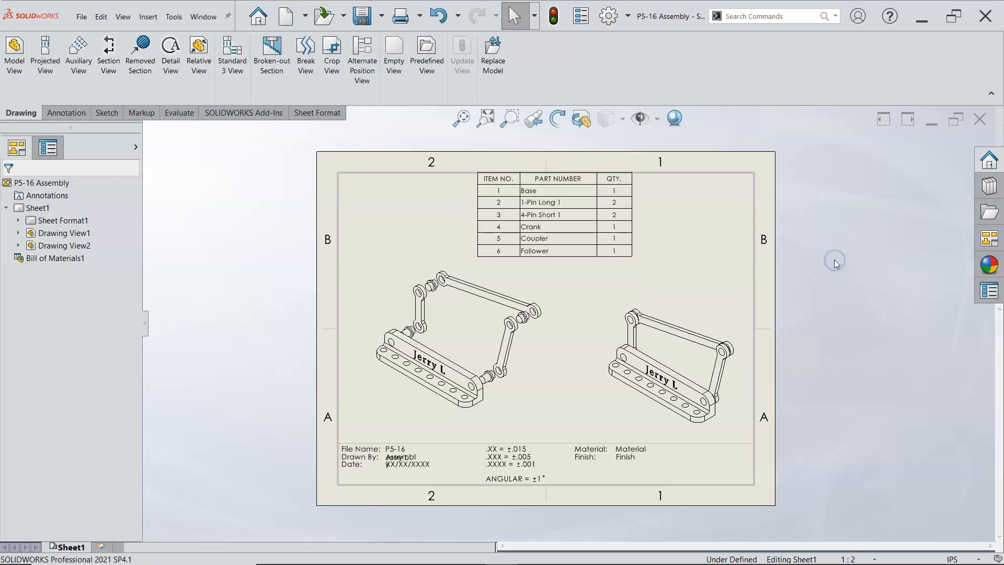
left_click_drag(476, 174, 589, 176)
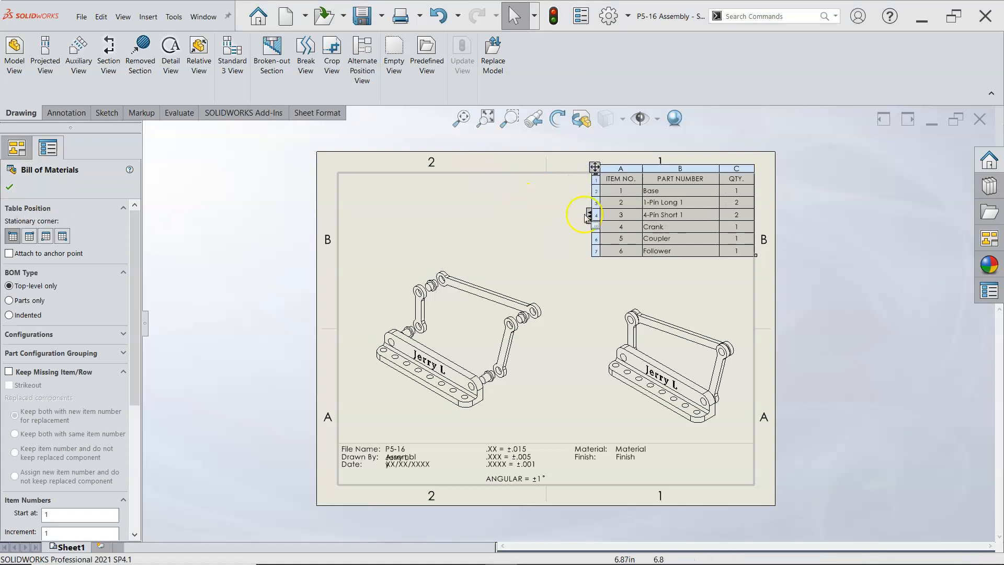
left_click(675, 266)
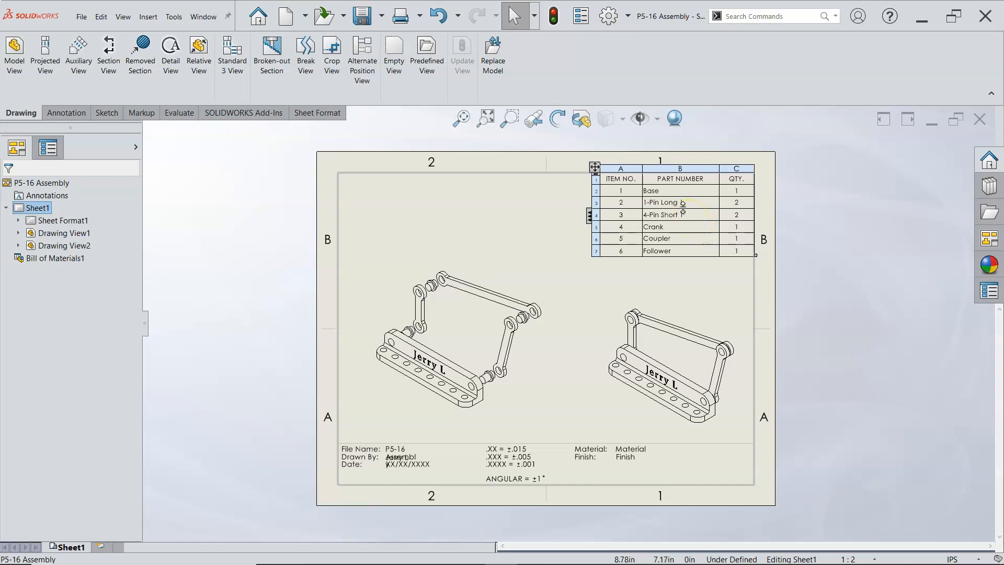
scroll(669, 230, "down", 1)
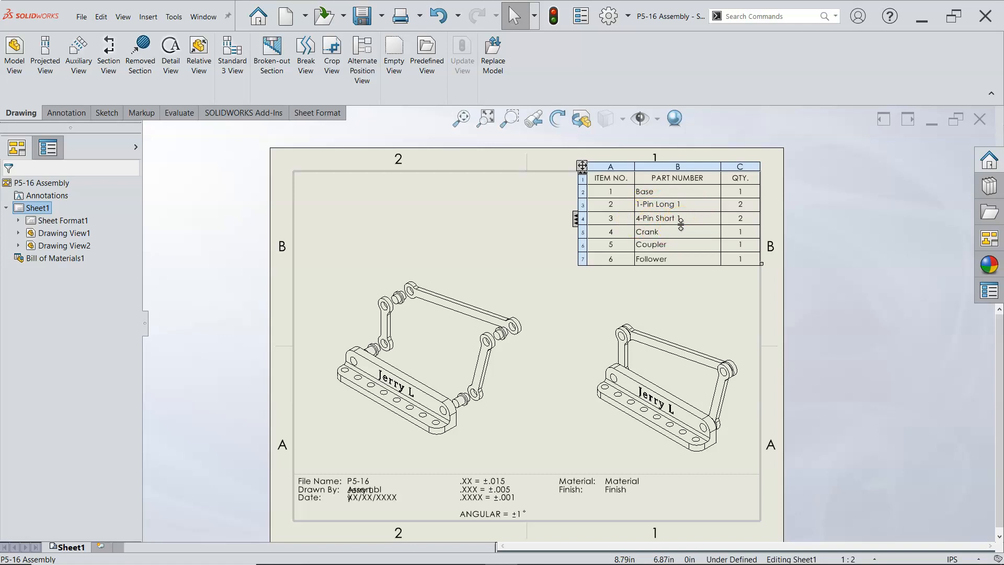
left_click(566, 243)
left_click(473, 177)
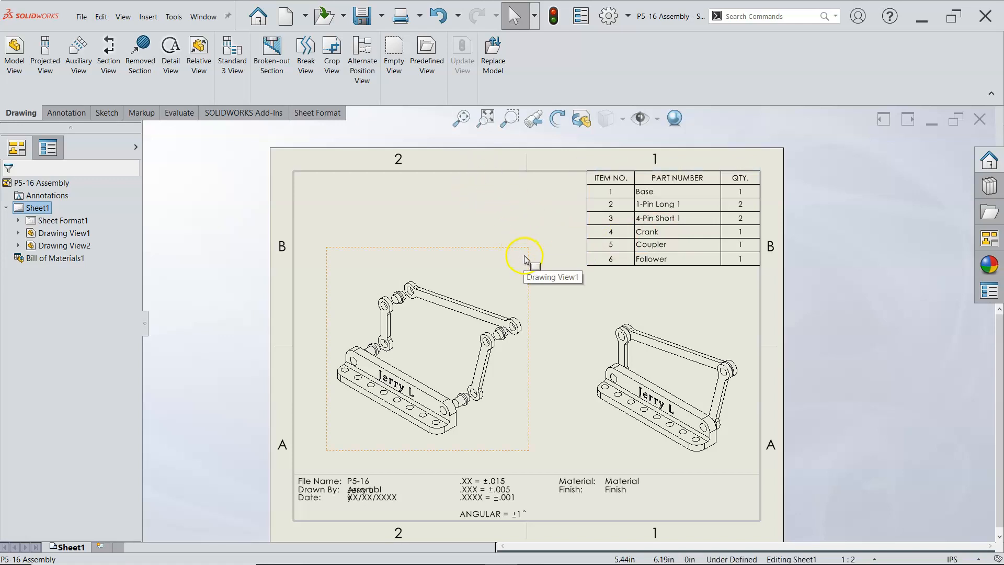
scroll(369, 489, "down", 5)
scroll(404, 469, "down", 2)
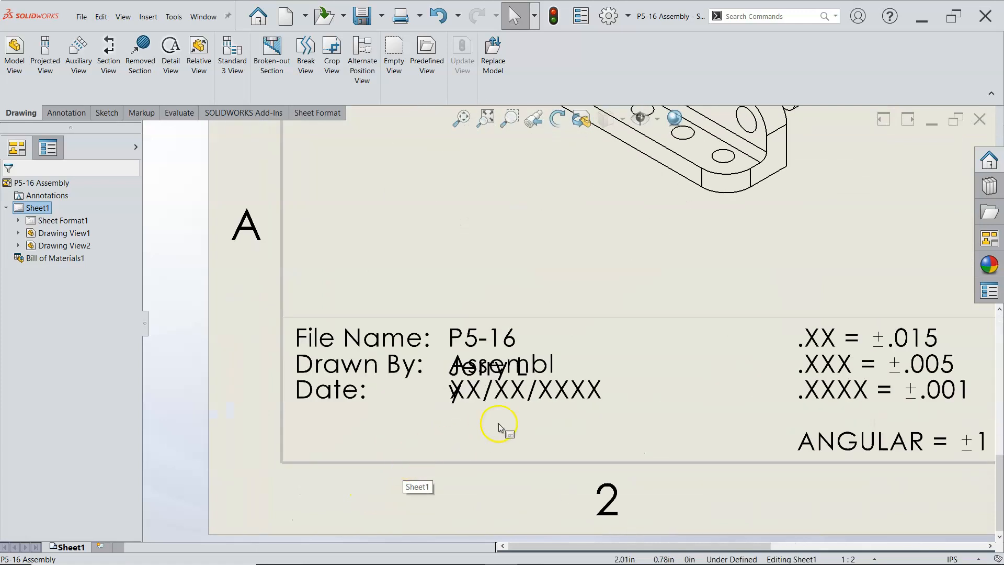
left_click(516, 368)
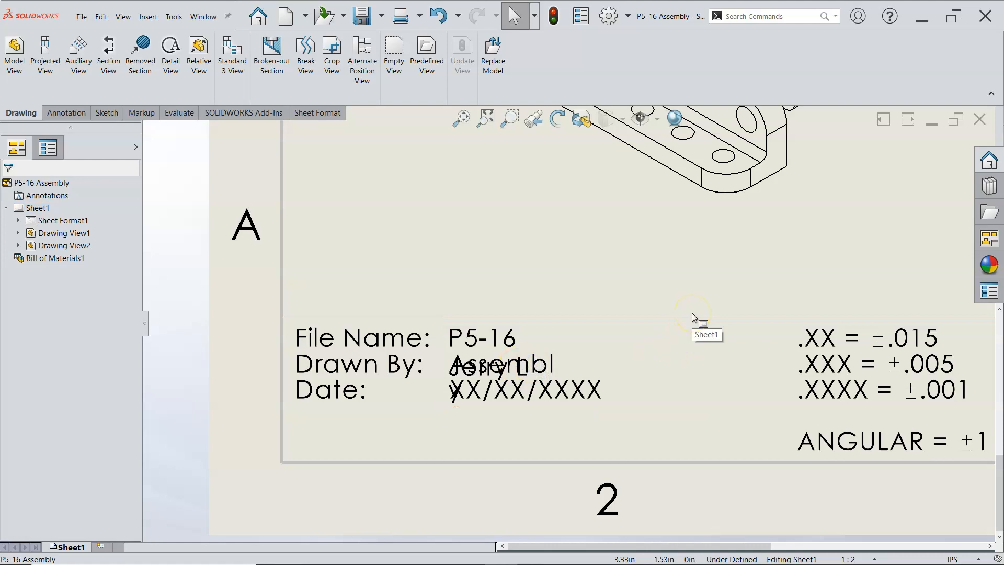
left_click(519, 368)
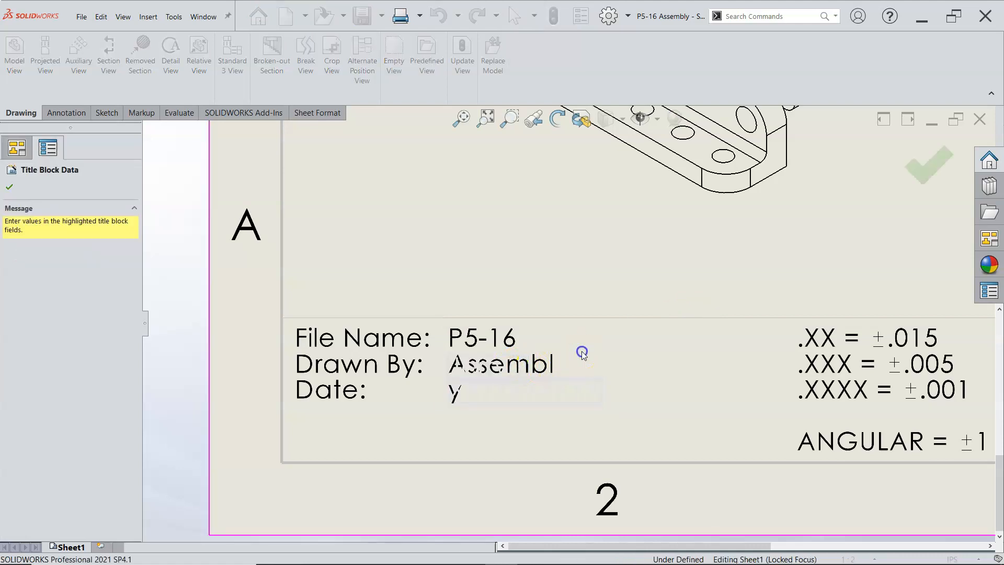
left_click(565, 274)
left_click(587, 279)
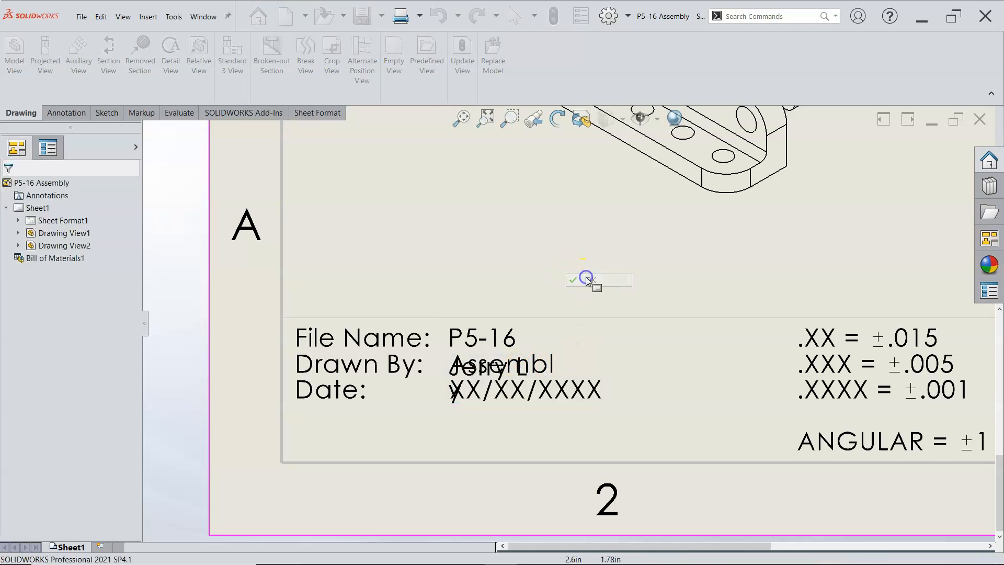
Step: Edit the sheet format and move the overlapping file name note into the empty area above the title block
right_click(587, 280)
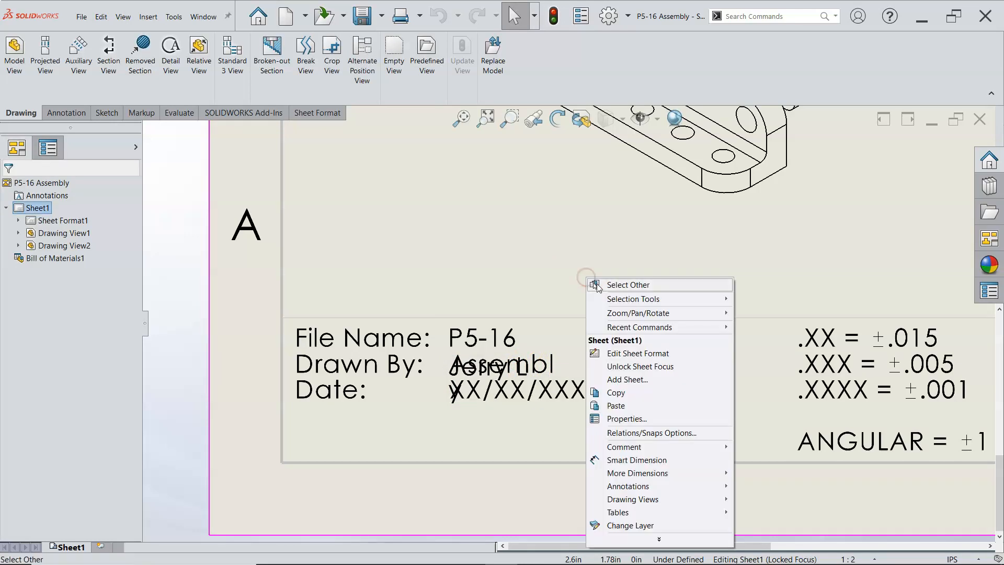
left_click(631, 354)
left_click(548, 372)
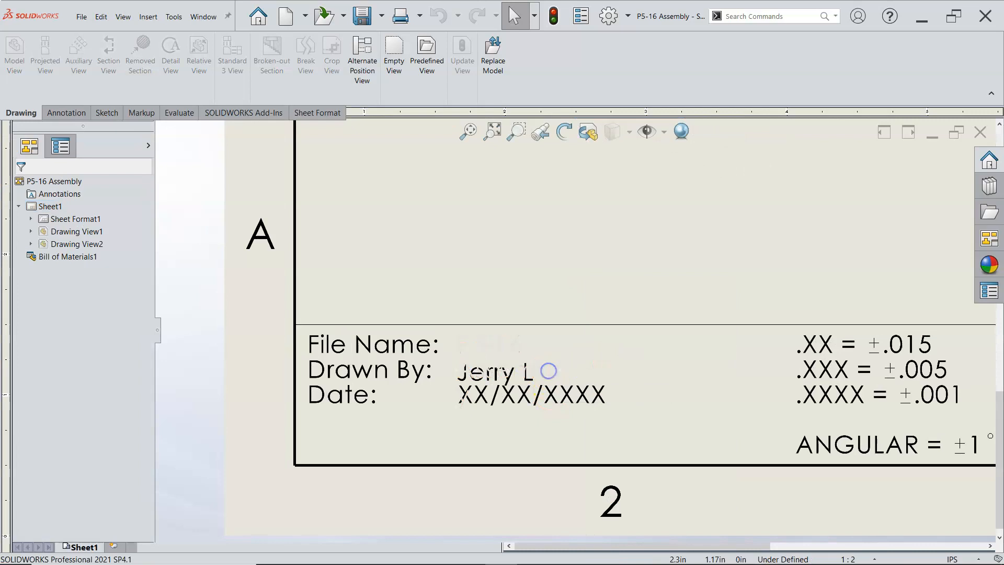
left_click(568, 288)
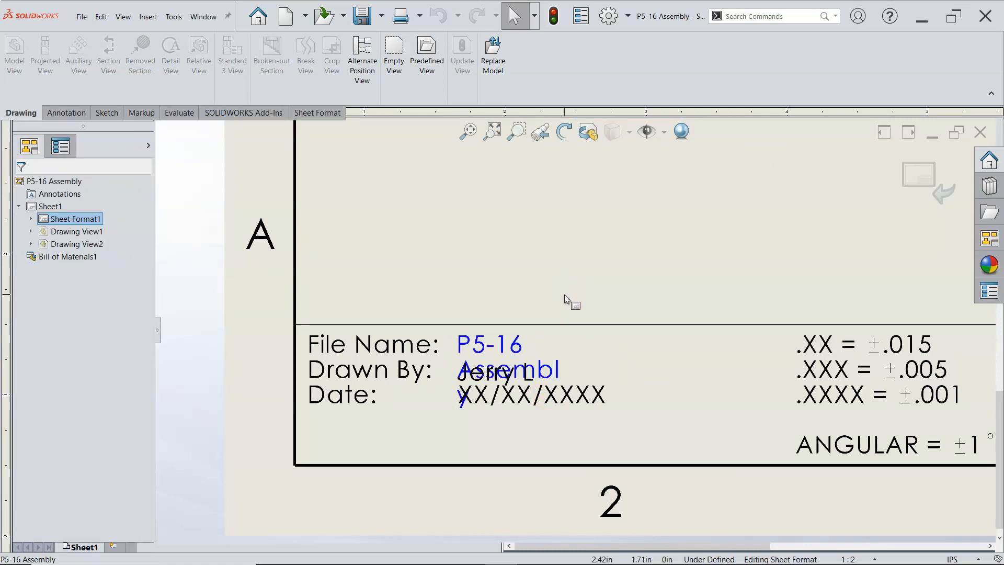
left_click(550, 374)
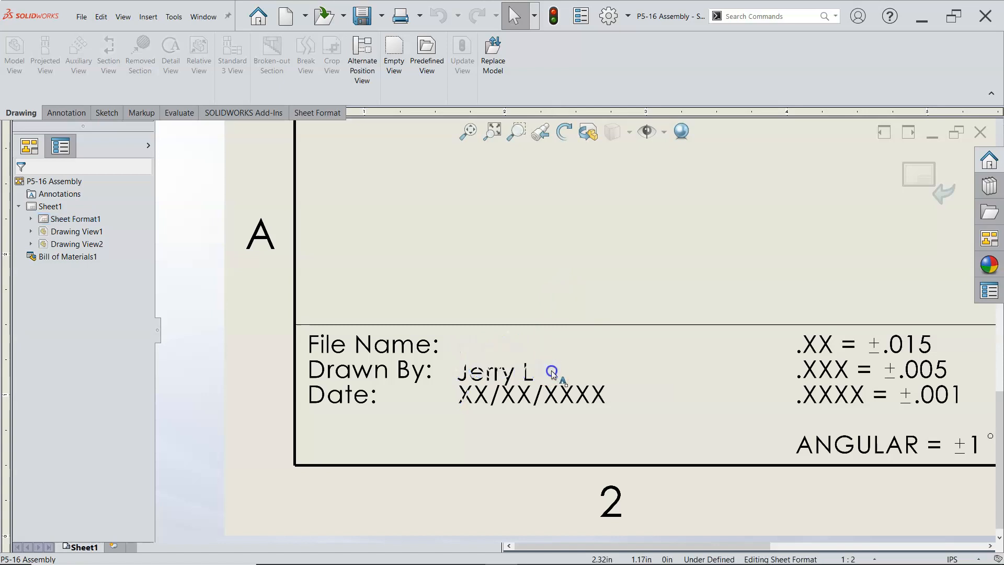
left_click(569, 294)
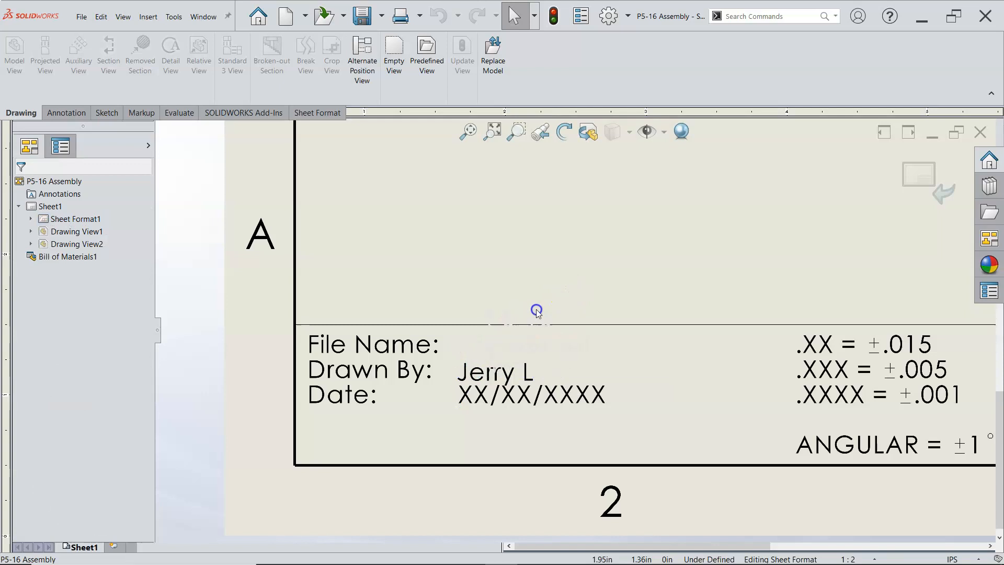
left_click_drag(537, 309, 596, 237)
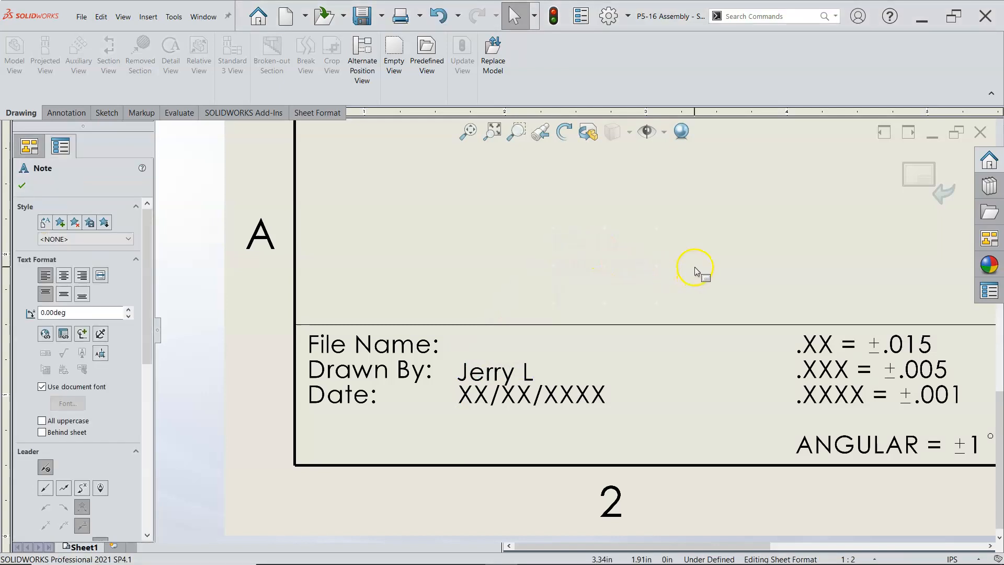
left_click(551, 352)
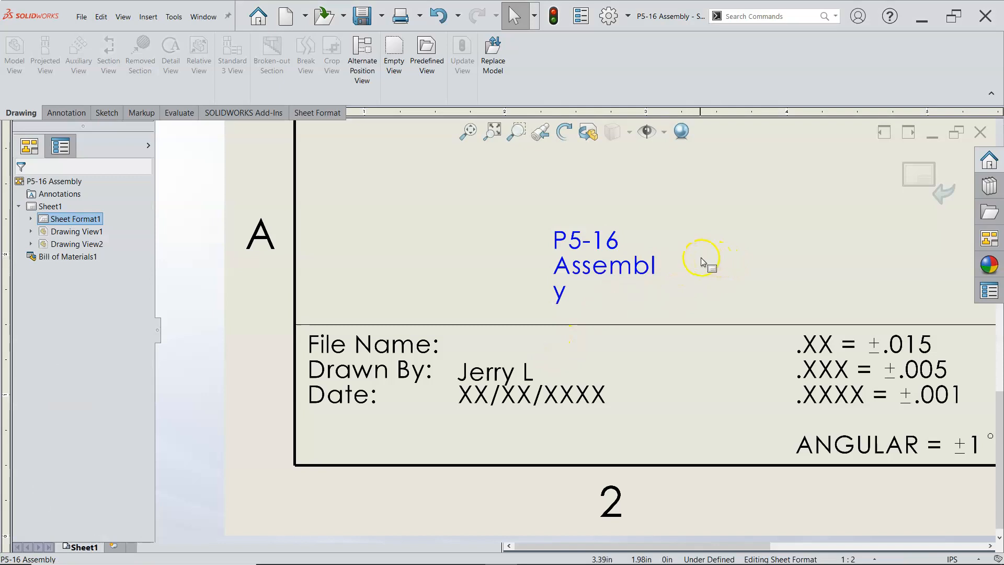
Step: Try to widen the file name note by reshaping its frame directly on the sheet
double_click(622, 256)
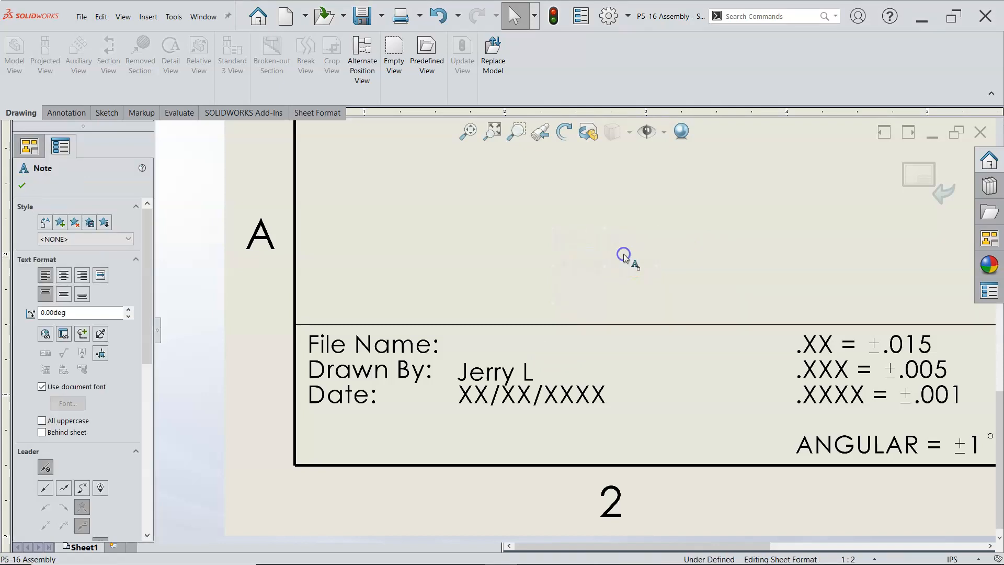
left_click(686, 265)
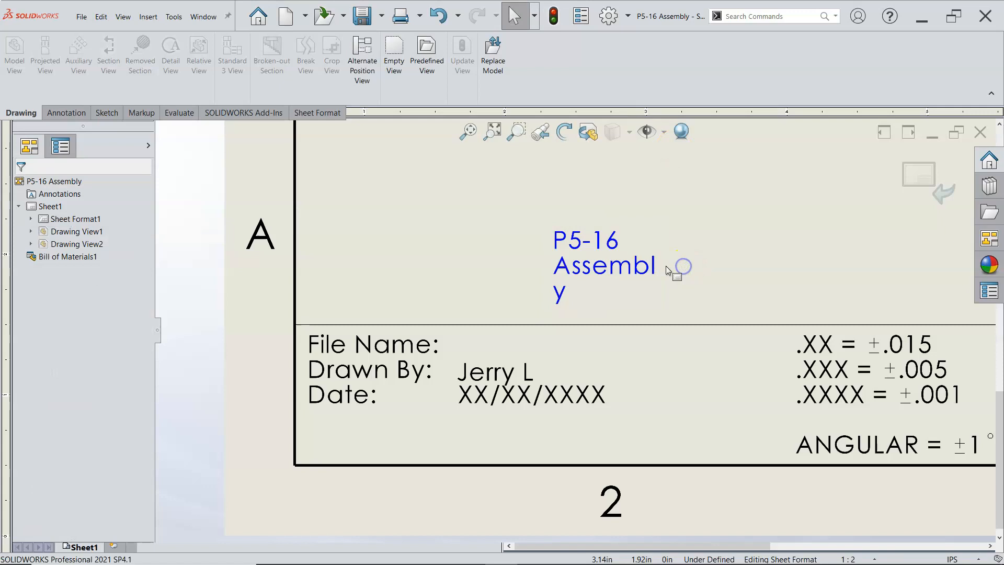
left_click(662, 270)
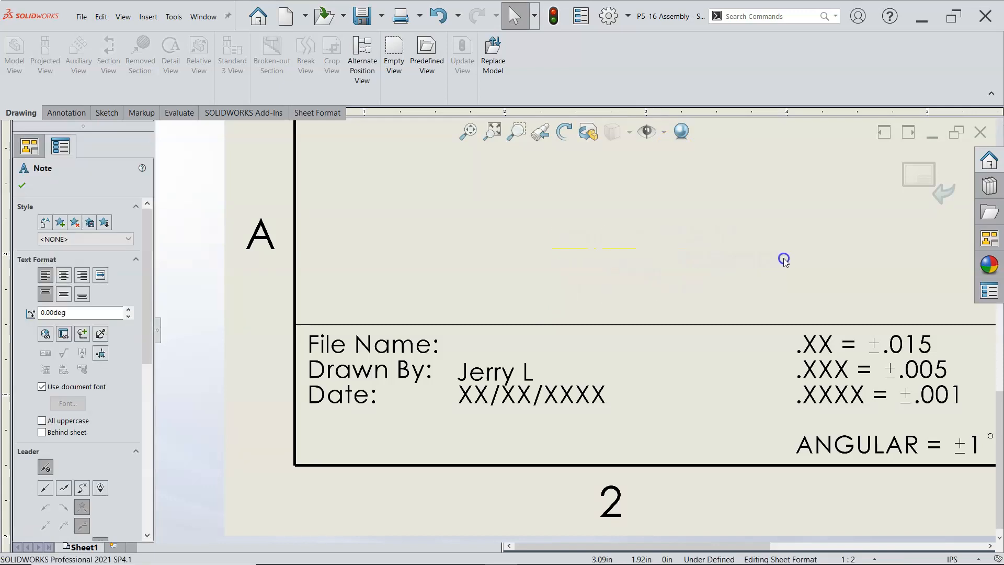
left_click_drag(633, 256, 636, 295)
left_click(582, 241)
mouse_move(584, 244)
left_mouse_down()
mouse_move(532, 225)
mouse_move(532, 241)
mouse_move(594, 255)
left_mouse_up()
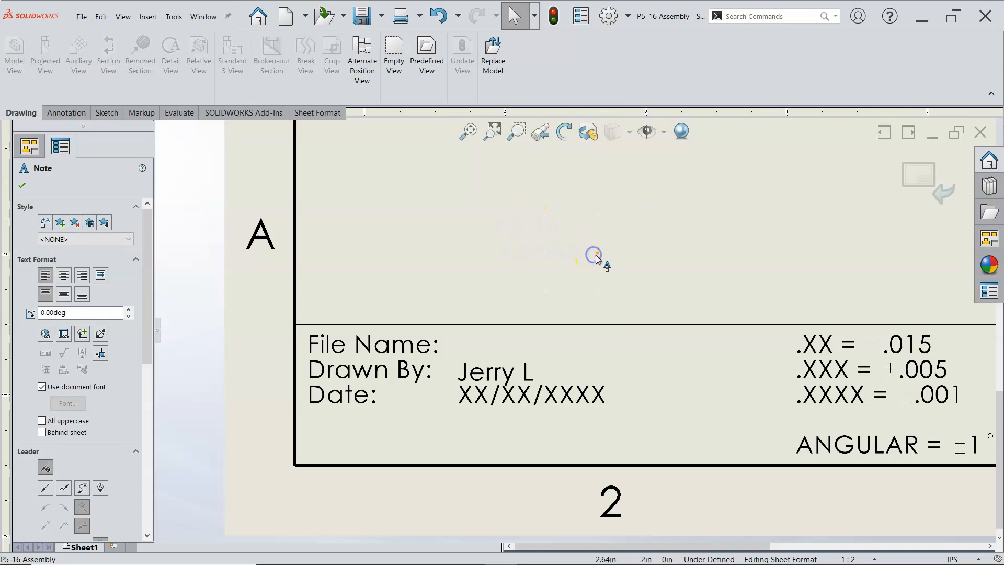
left_click(635, 260)
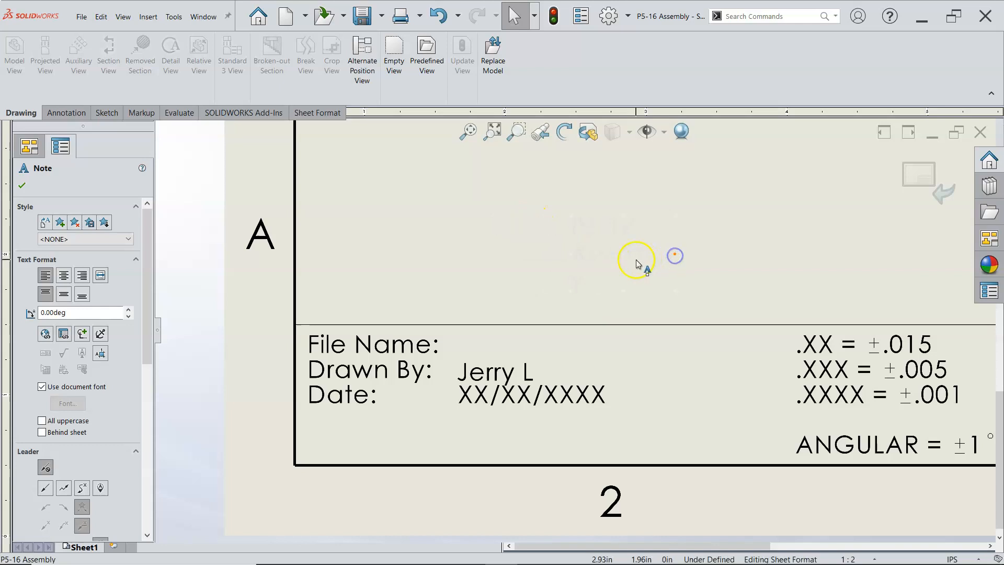
Step: Open the file name note for text editing and widen its text box until P5-16 Assembly fits on one line
double_click(639, 234)
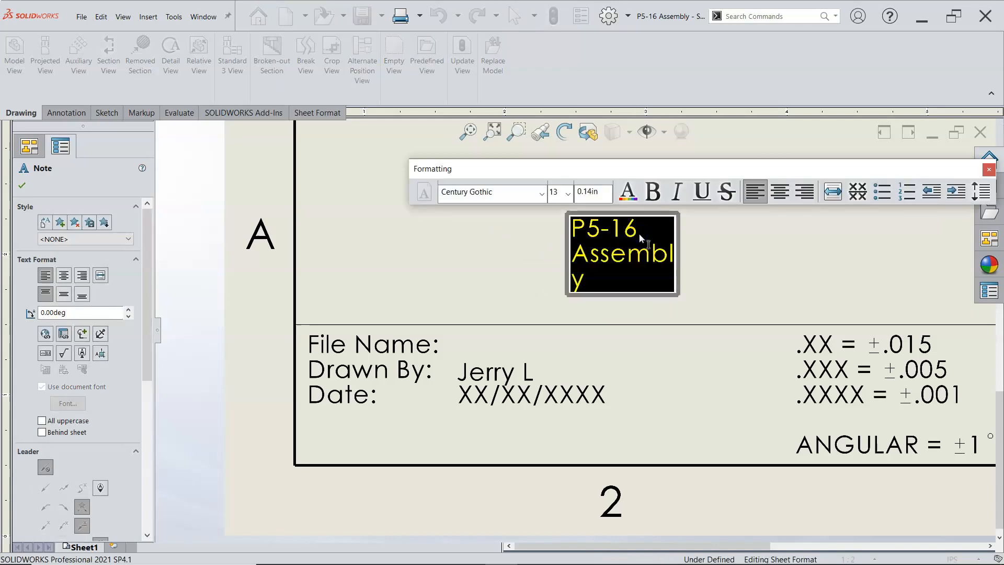
left_click(639, 236)
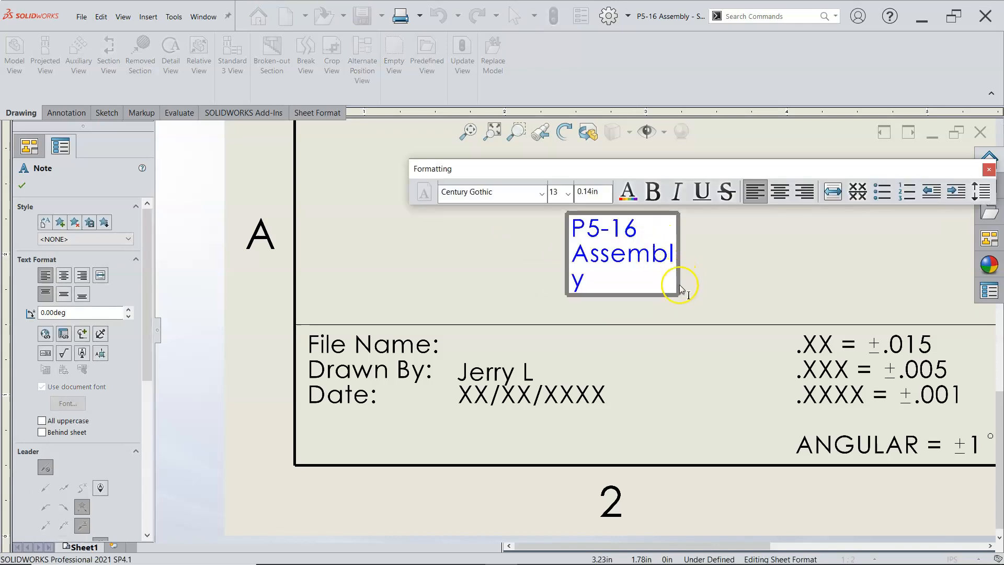
left_click_drag(678, 292, 807, 243)
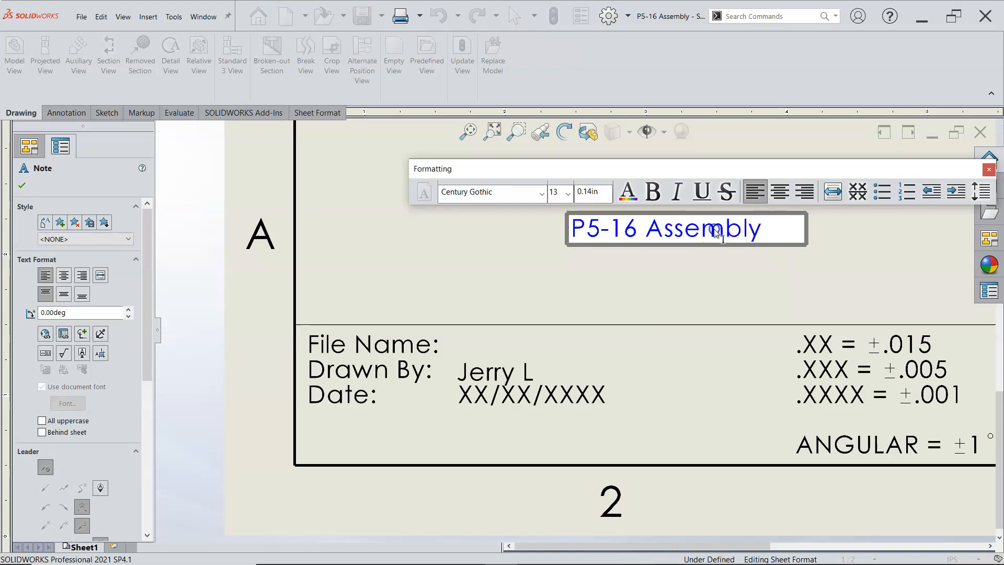
left_click(625, 271)
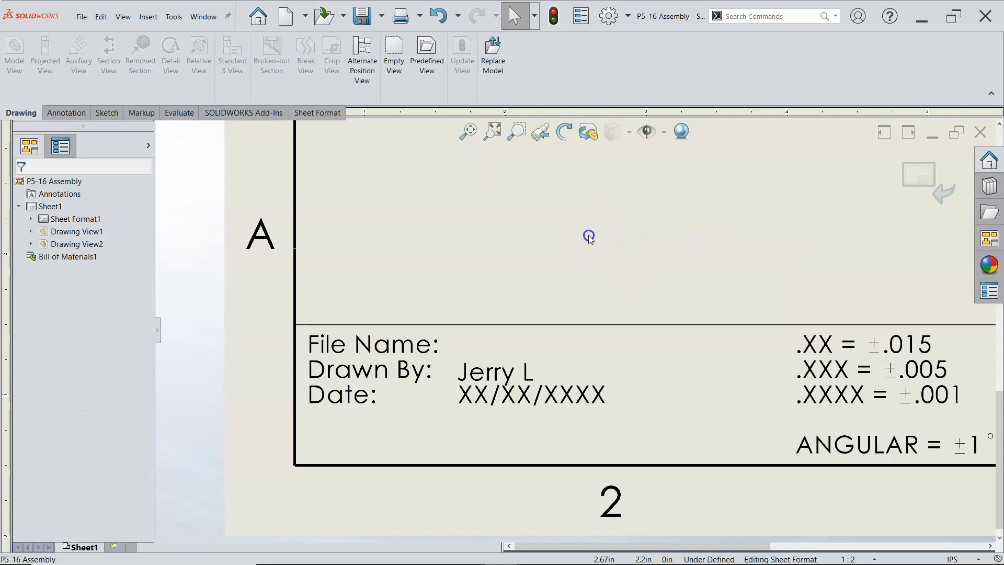
Step: Place the file name note beside the File Name label, aligned with the entries below, and finish editing the sheet format
left_click(553, 279)
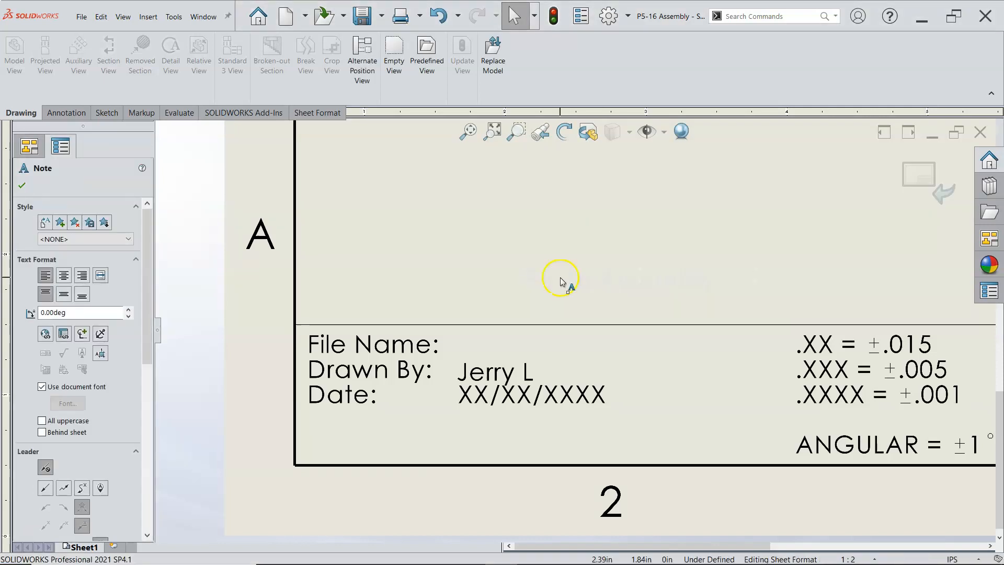
left_click_drag(561, 275, 510, 329)
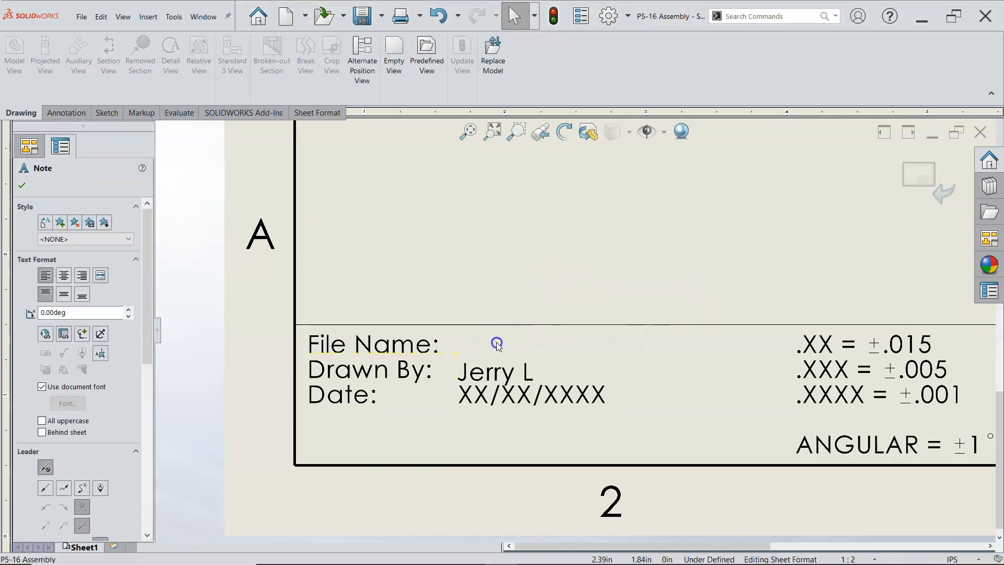
left_click_drag(499, 343, 500, 343)
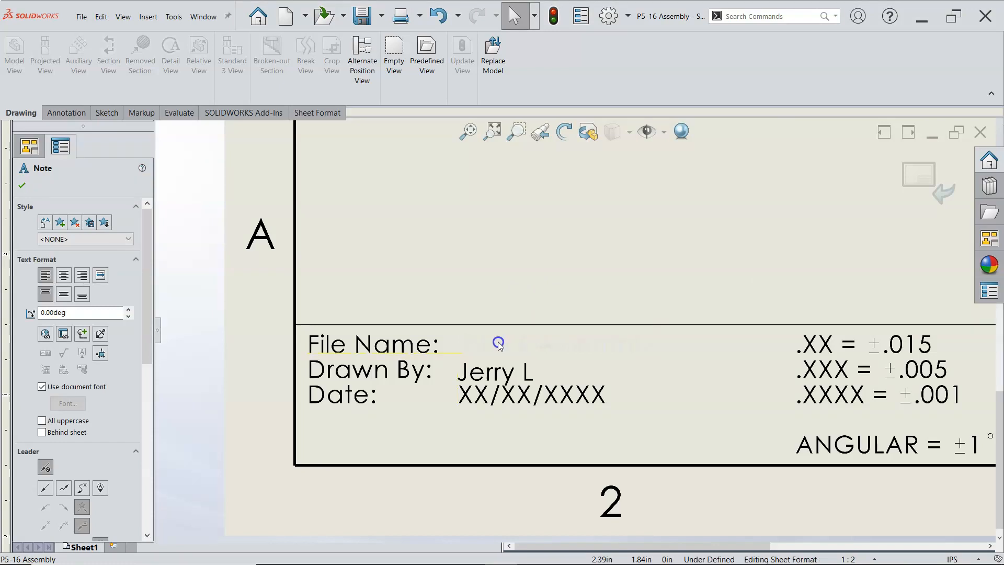
left_click(510, 291)
left_click(919, 177)
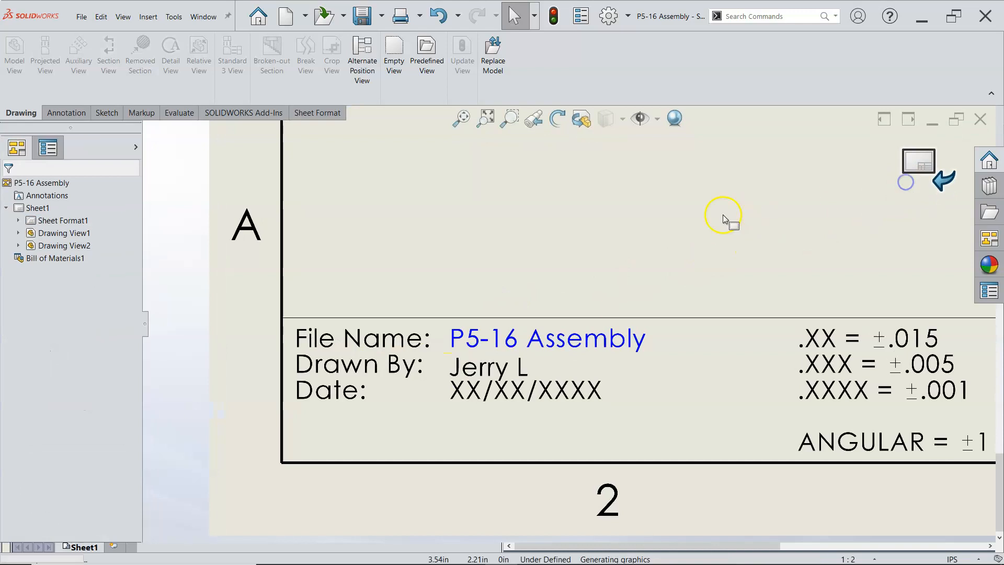
Step: Add auto balloons to the exploded view, stacked in a vertical column on its left side, ignoring multiple instances and with magnetic lines
scroll(792, 235, "up", 6)
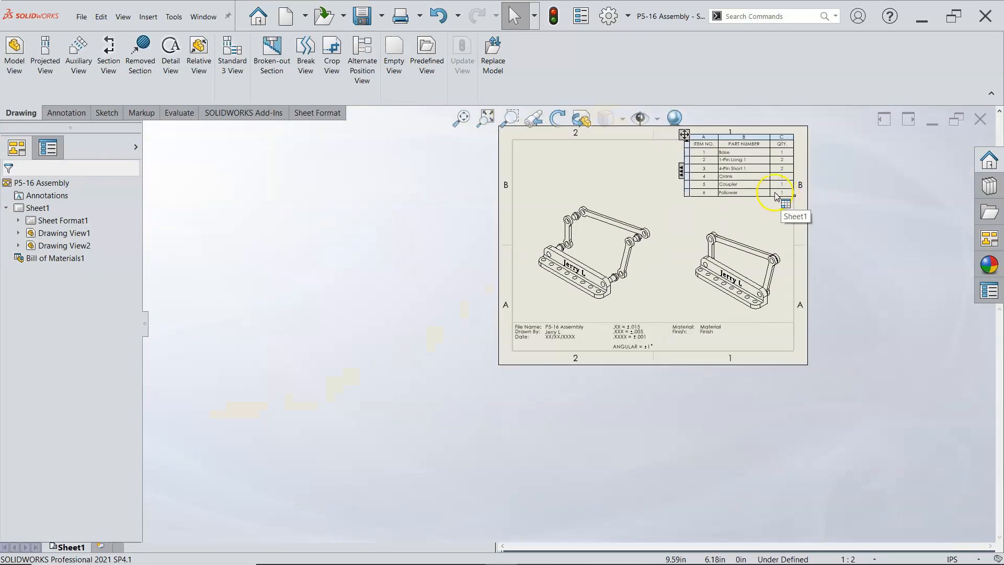
scroll(685, 203, "down", 3)
scroll(593, 202, "down", 1)
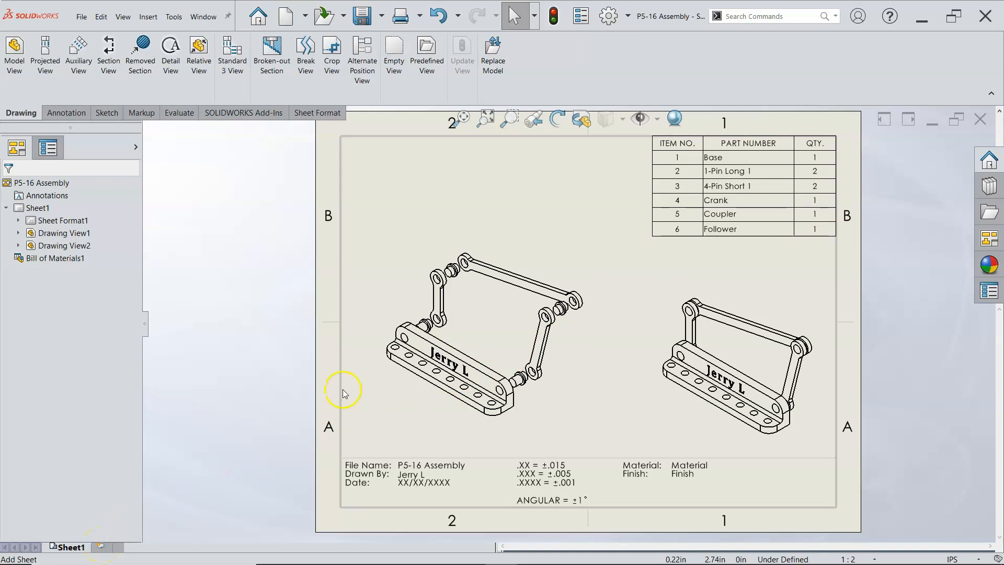
left_click(448, 321)
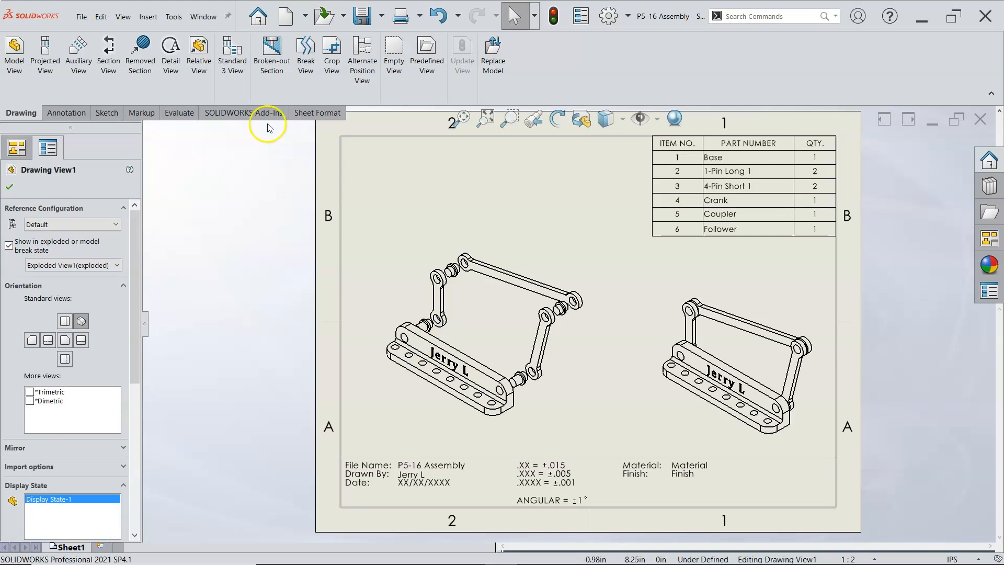
left_click(67, 113)
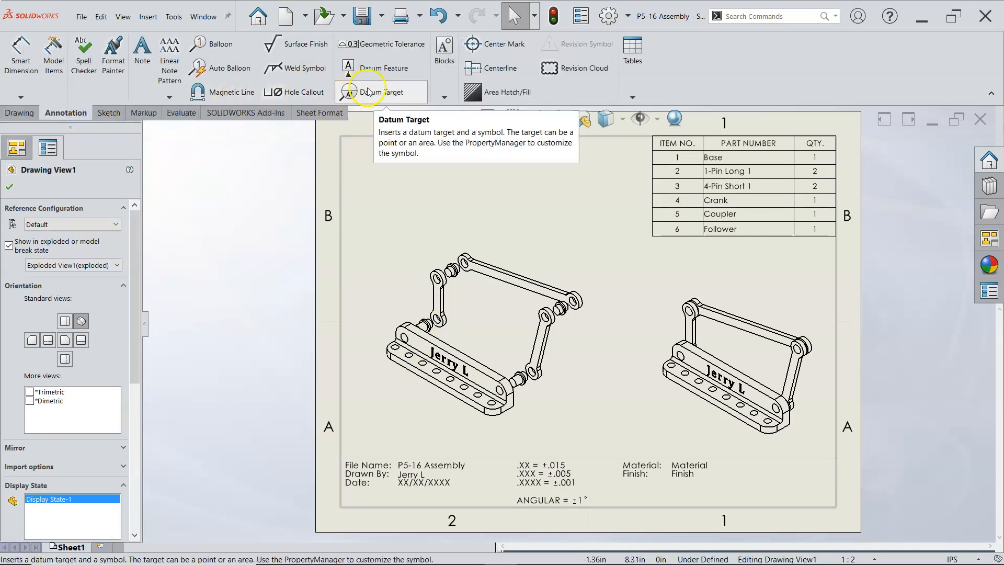
left_click(237, 69)
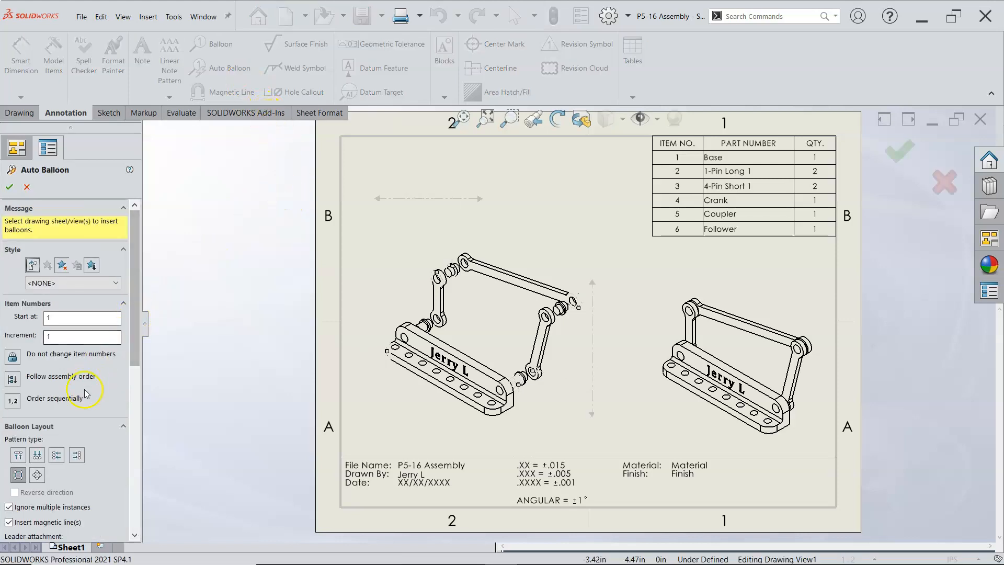
left_click(57, 456)
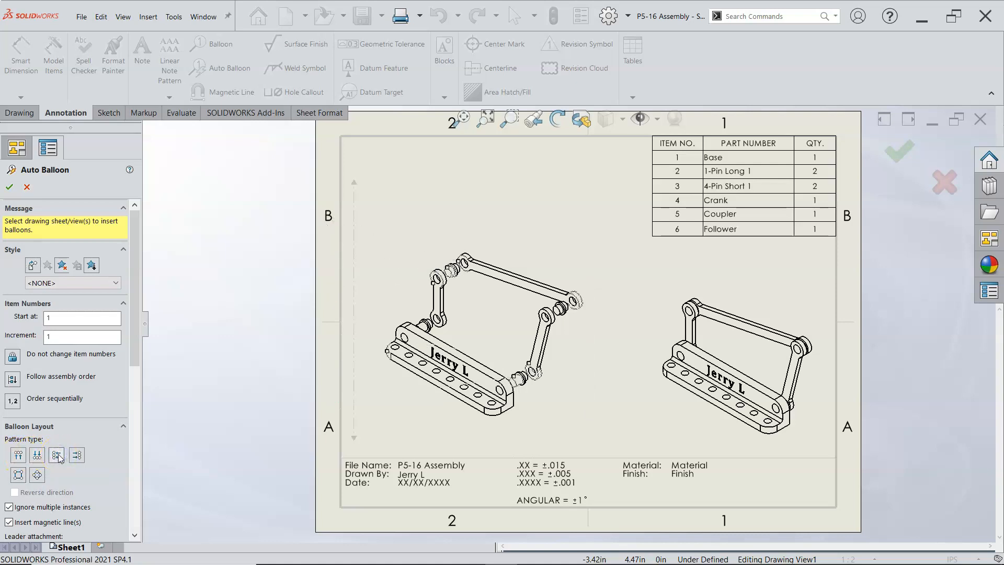
left_click(86, 335)
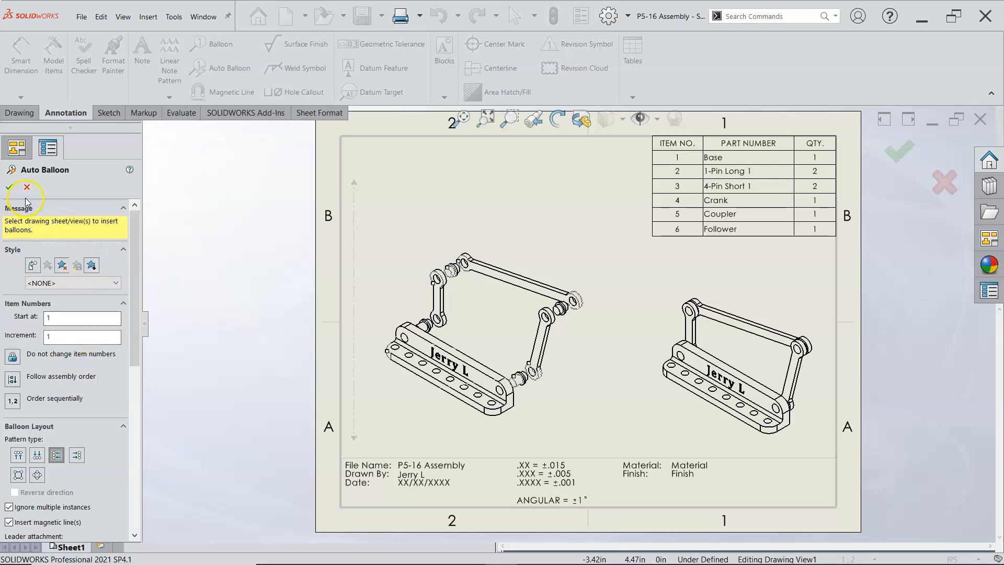
left_click(12, 187)
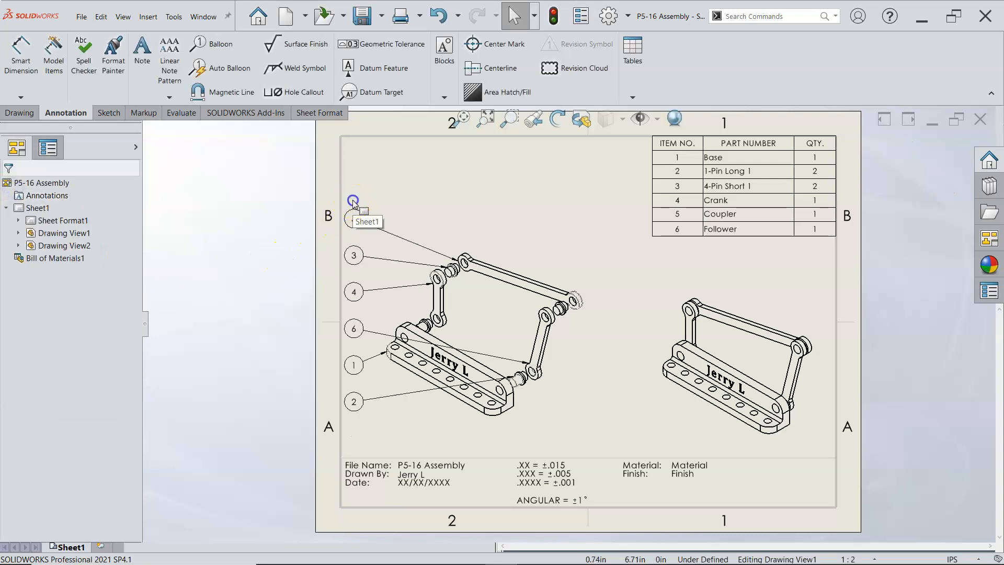
Step: Shift the magnetic line with its balloon column slightly to the right, away from the sheet's left border
left_click(355, 215)
left_click_drag(354, 195, 365, 204)
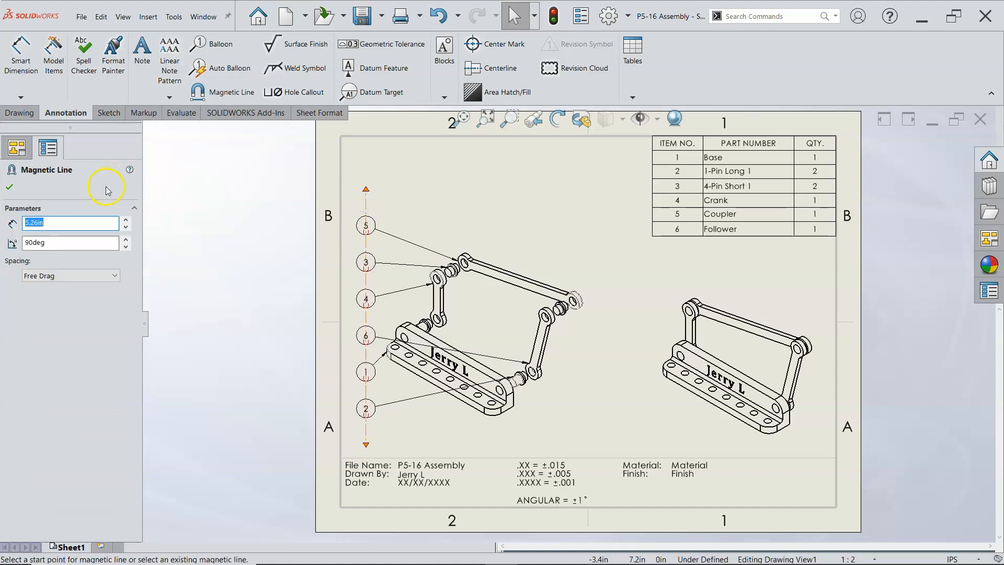
left_click(212, 208)
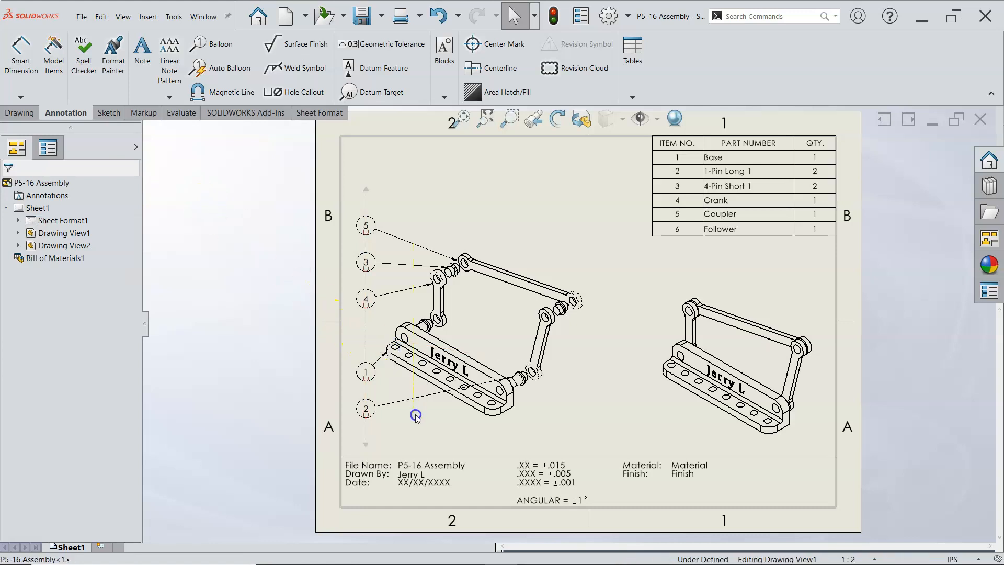
Step: Place balloon 6 above balloon 2 in the balloon column and shift the exploded view slightly right, away from the sheet border
left_click(366, 439)
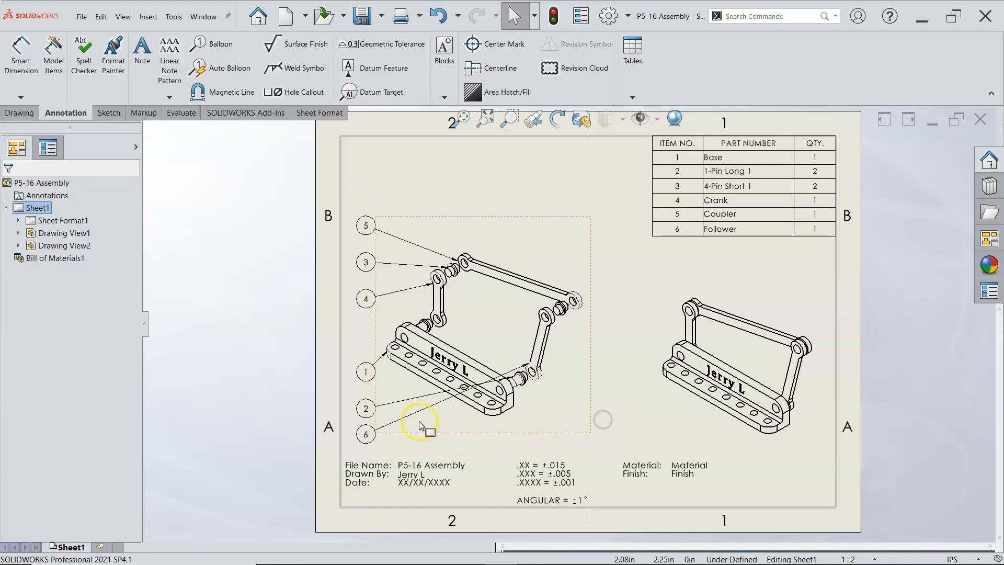
mouse_move(365, 427)
left_mouse_down()
mouse_move(368, 390)
mouse_move(366, 425)
left_mouse_up()
left_click(472, 449)
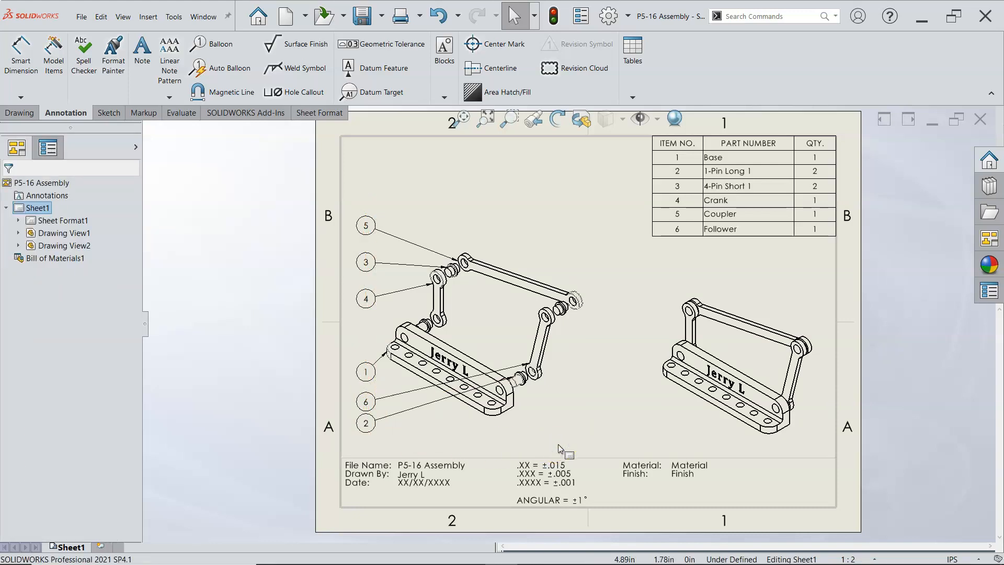
left_click_drag(588, 359, 615, 350)
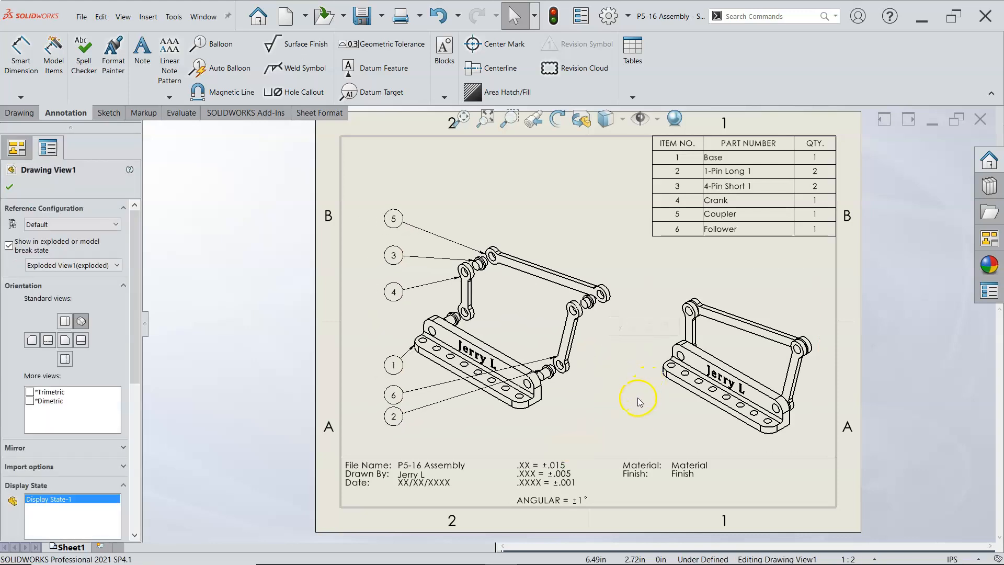
left_click(639, 401)
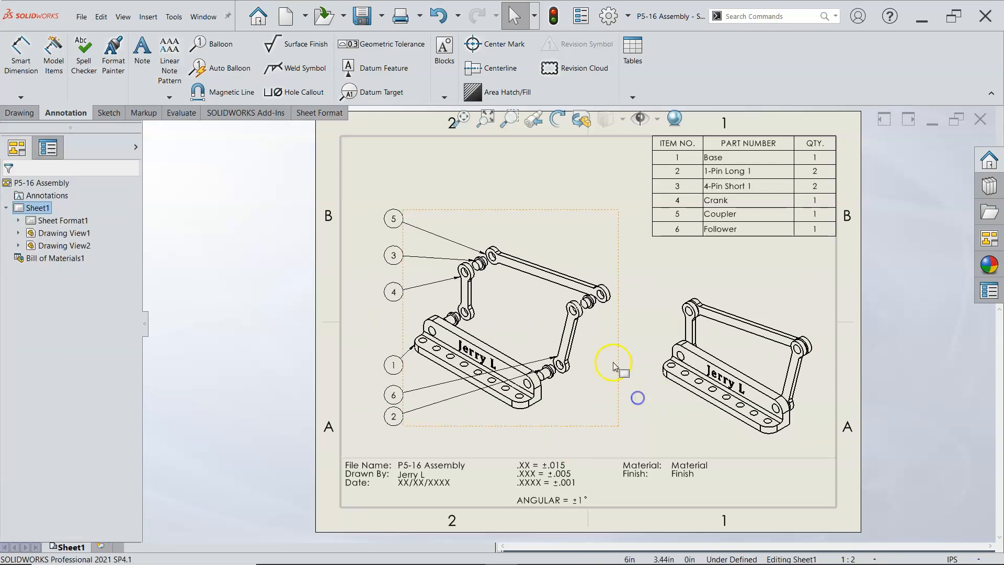
Step: Fit the sheet in the window and save the drawing as P5-16 Assembly.SLDDRW in the Assignment2 folder
left_click(467, 116)
left_click(362, 18)
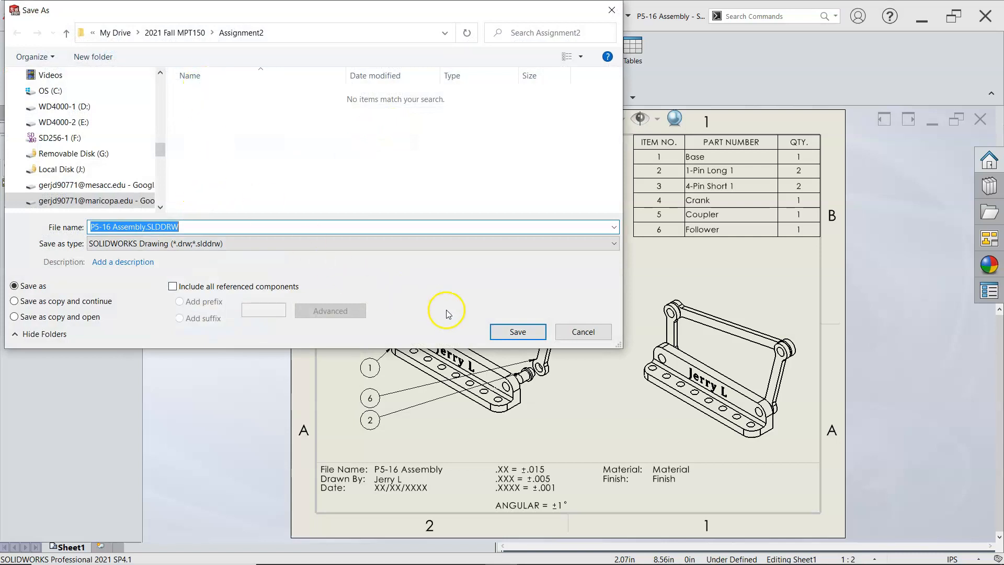
left_click(506, 331)
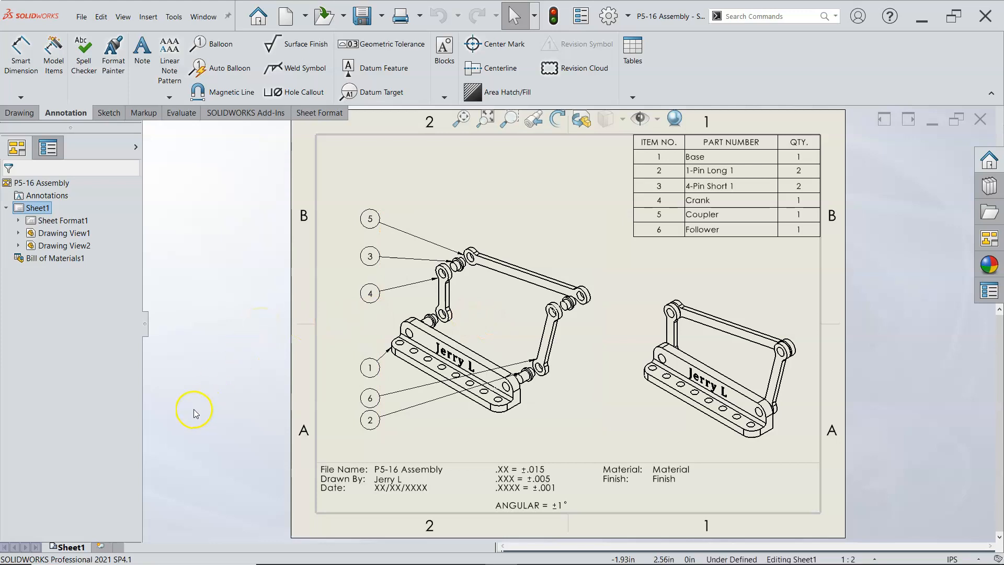
Step: Add a second sheet to the drawing and bring up the drawing view commands
left_click(103, 547)
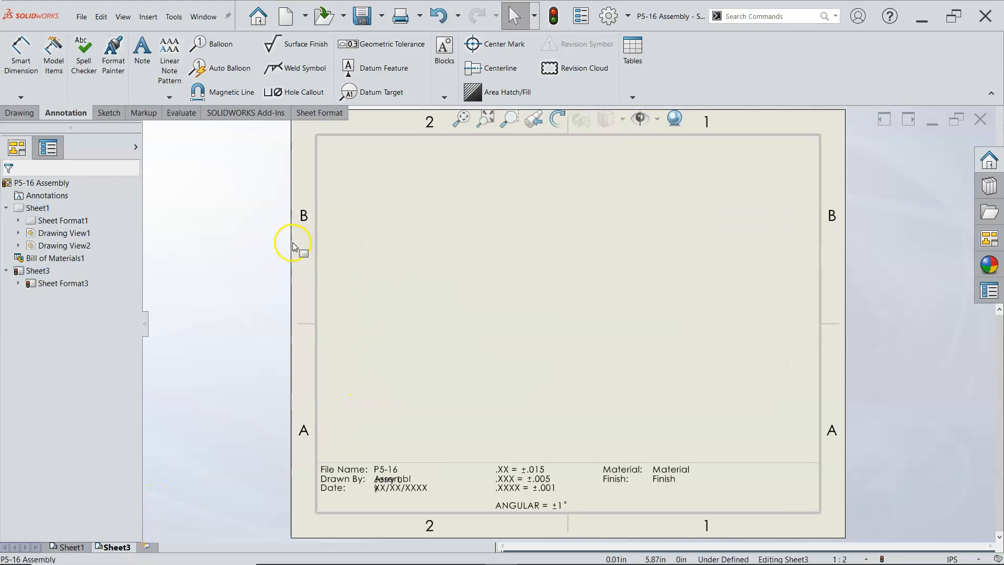
left_click(19, 113)
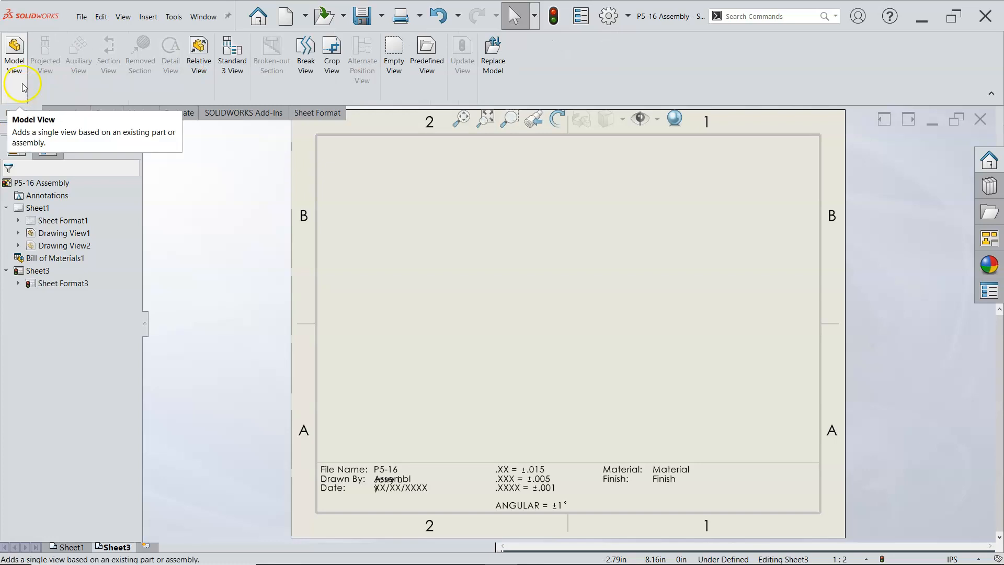
right_click(411, 224)
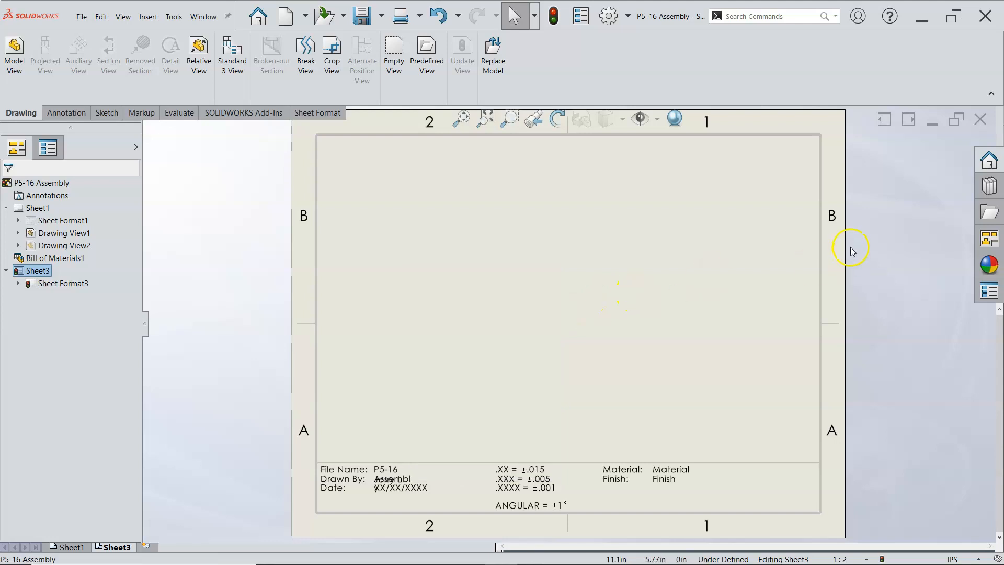
Step: Start a model view of Base.SLDPRT on the new sheet, taking the part from the files currently open in SOLIDWORKS
left_click(990, 208)
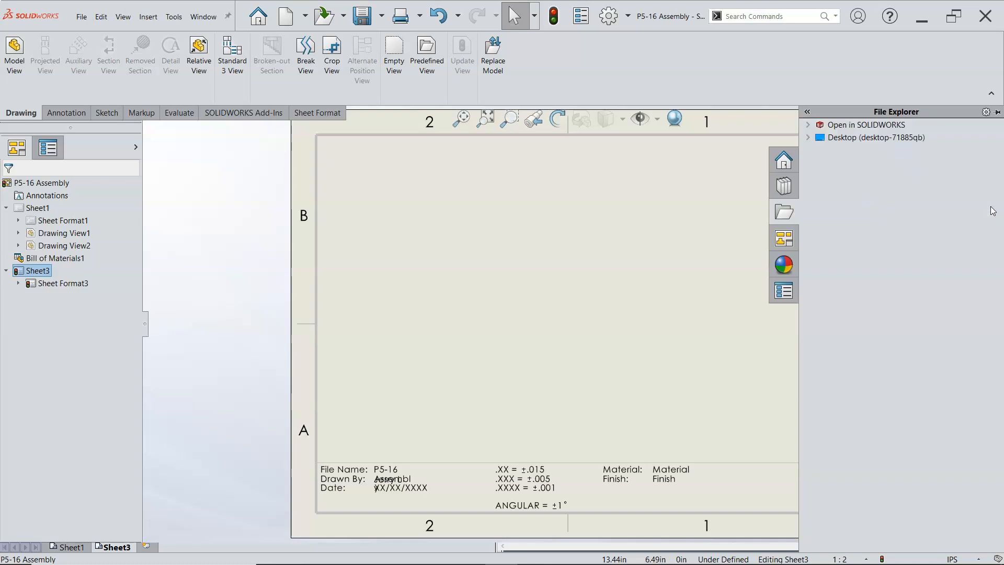
left_click(809, 124)
left_click(809, 124)
left_click(808, 125)
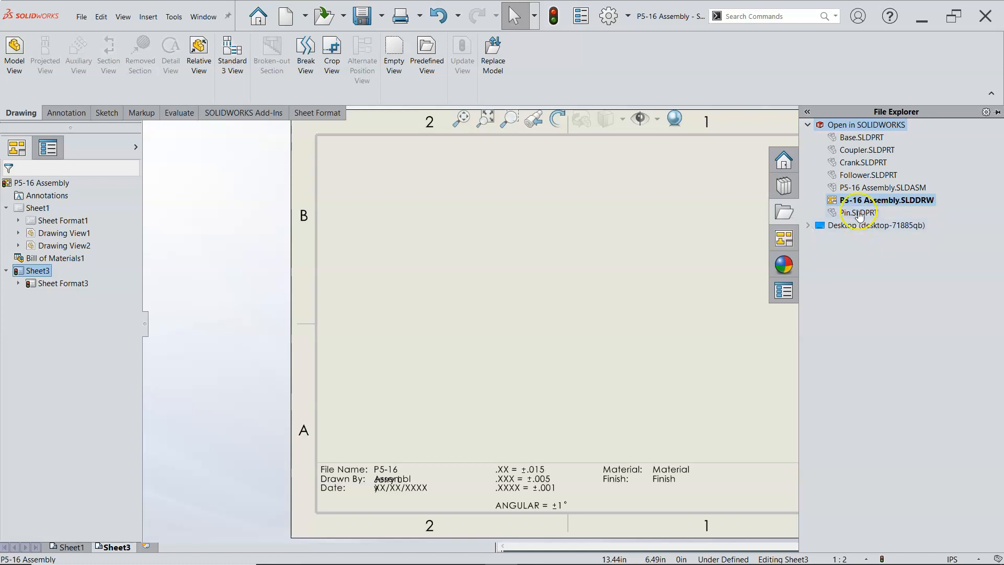
mouse_move(906, 203)
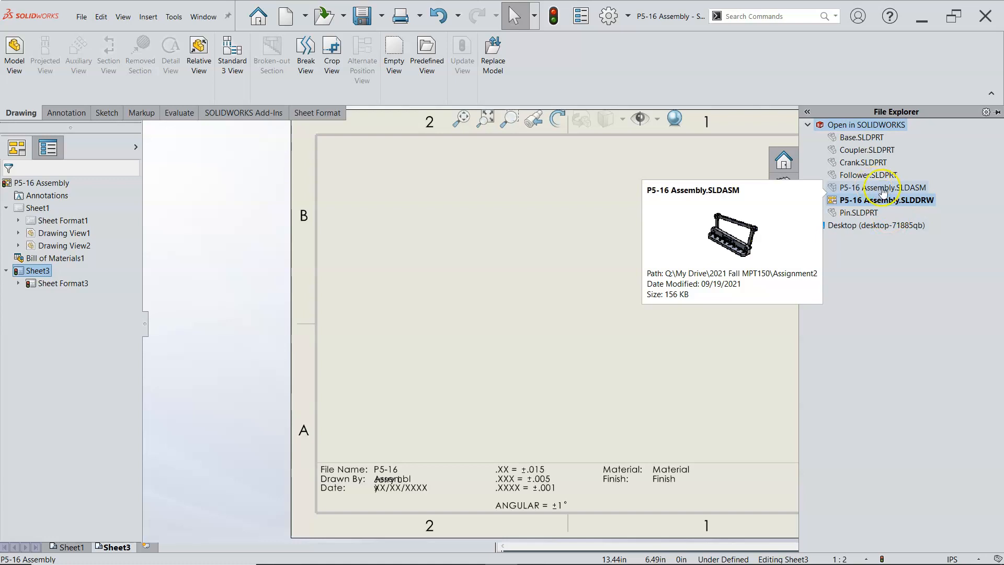
left_click_drag(864, 137, 542, 231)
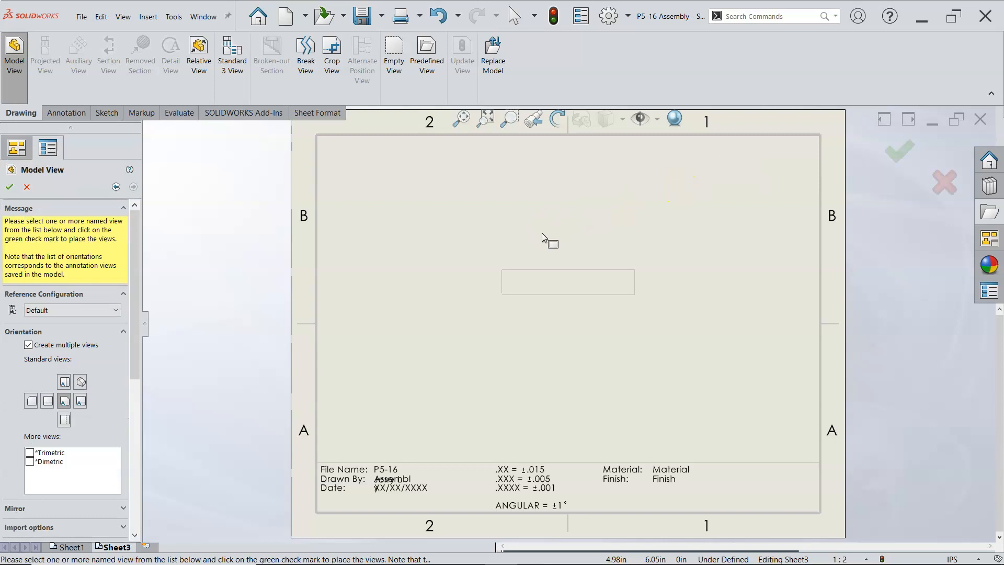
Step: Add the top, right and isometric orientations to the Base's front view and place all four views
left_click(63, 385)
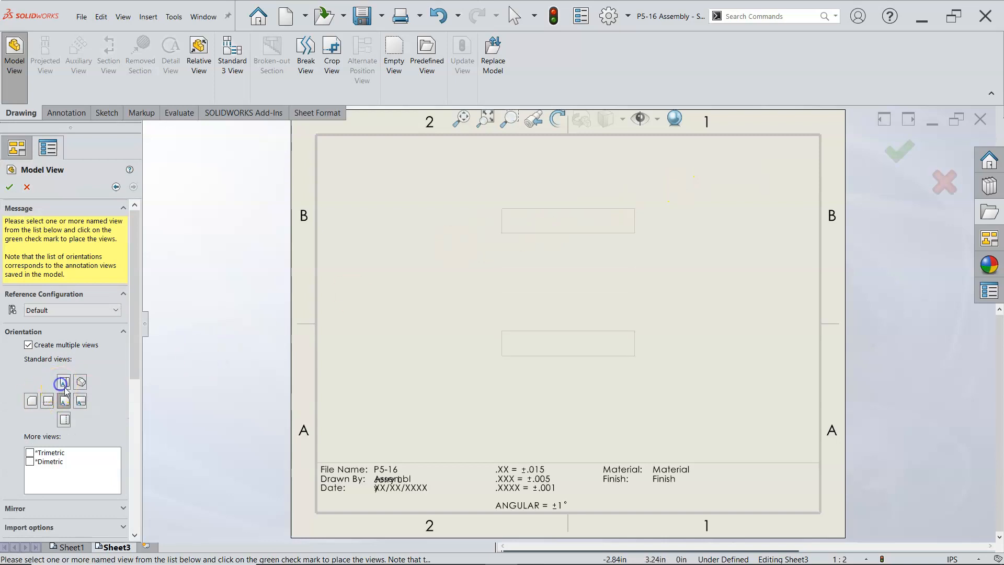
left_click(80, 401)
left_click(80, 382)
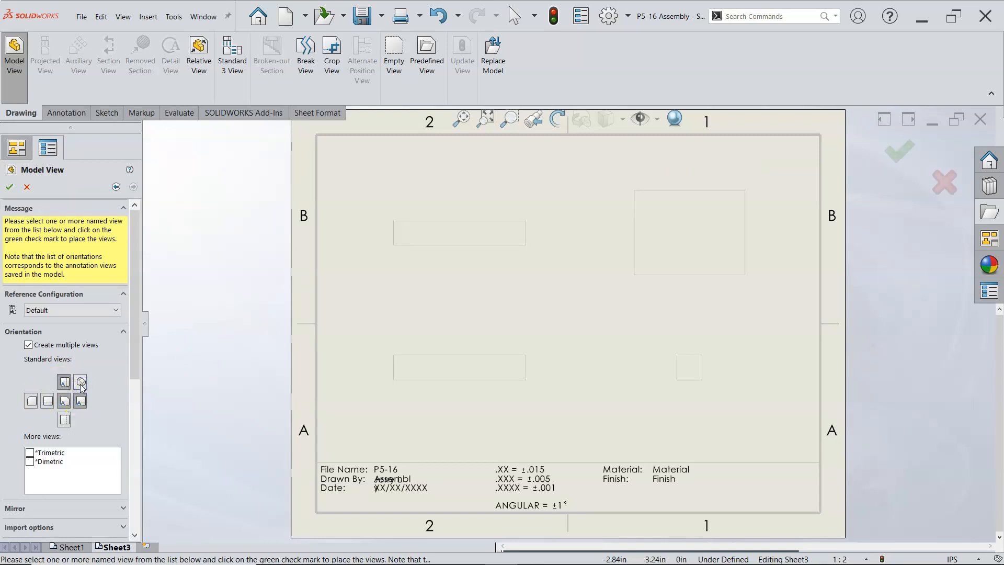
left_click_drag(134, 338, 151, 307)
left_click(9, 187)
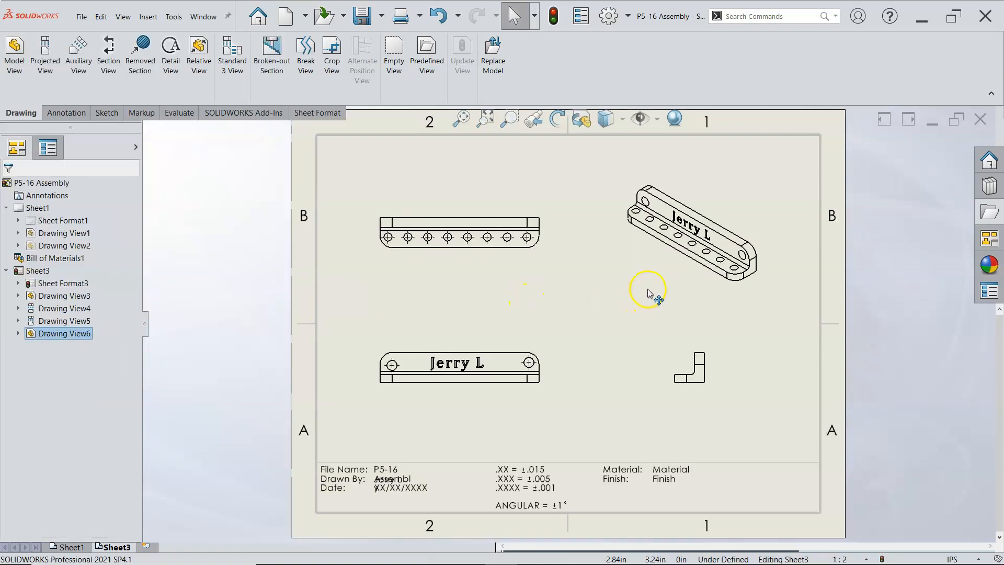
Step: Move the Base's isometric view to the sheet's upper right corner and shift the front view slightly right and up
left_click(665, 271)
left_click_drag(673, 265, 726, 242)
left_click(685, 292)
left_click_drag(685, 294, 728, 259)
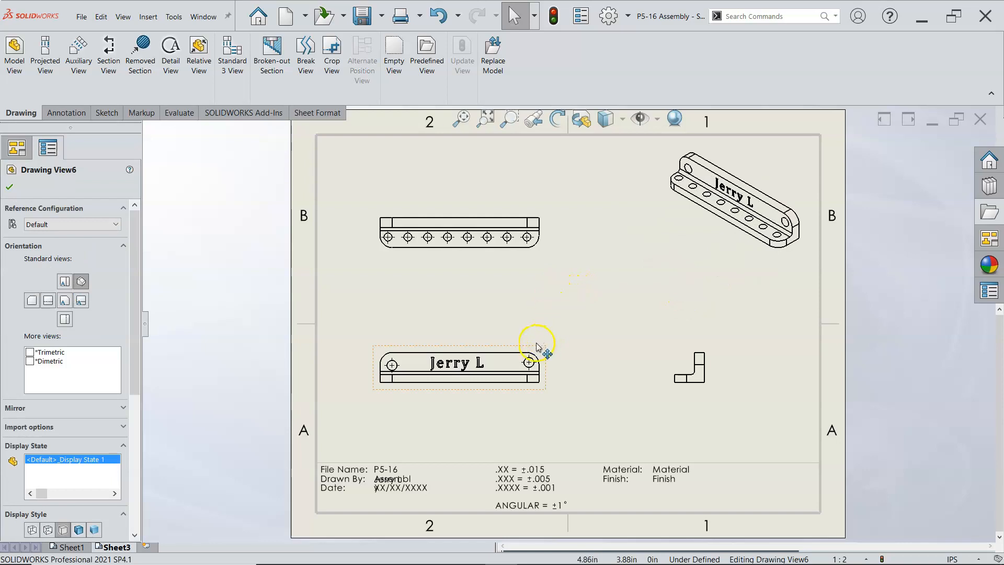
left_click_drag(544, 348, 566, 329)
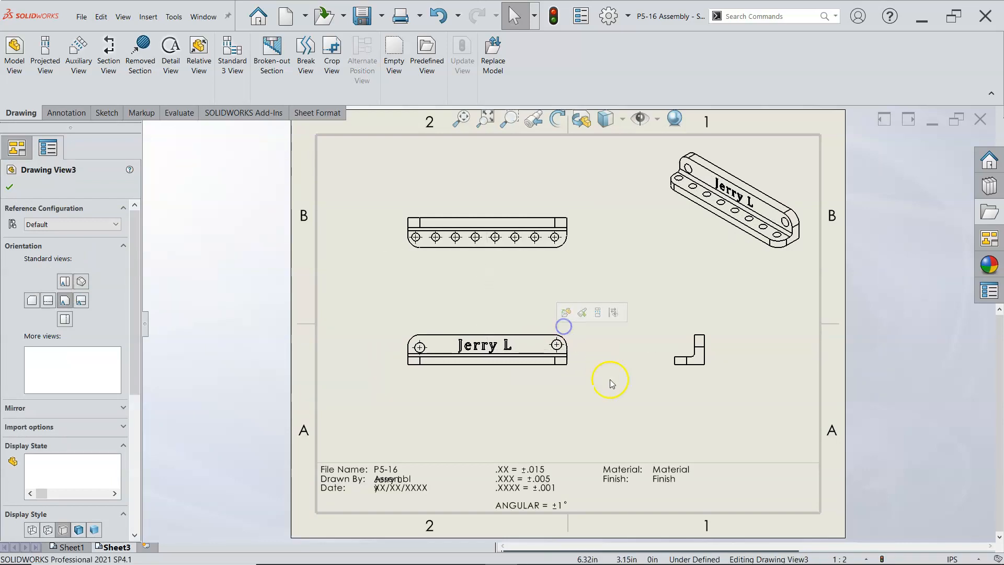
left_click(621, 395)
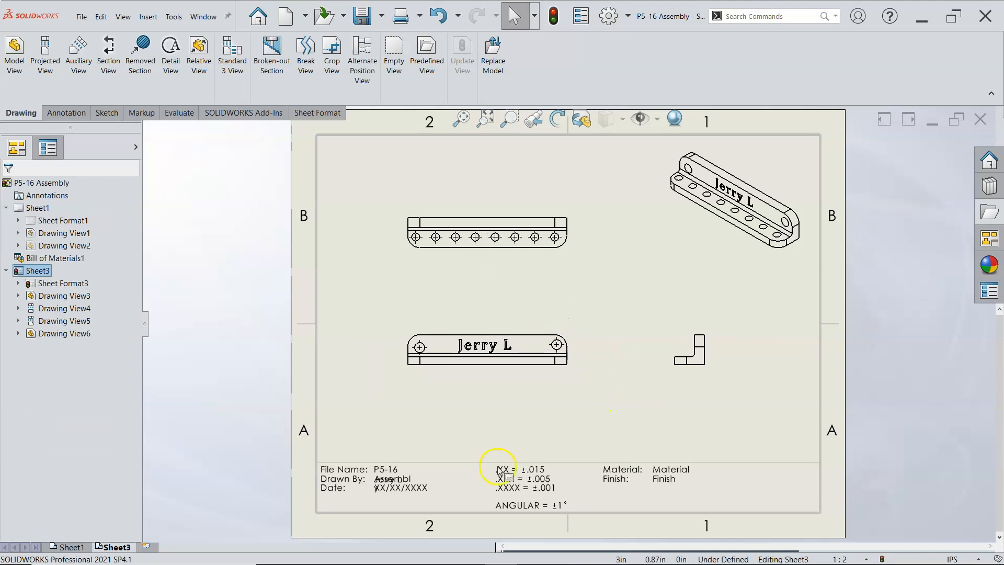
left_click(398, 479)
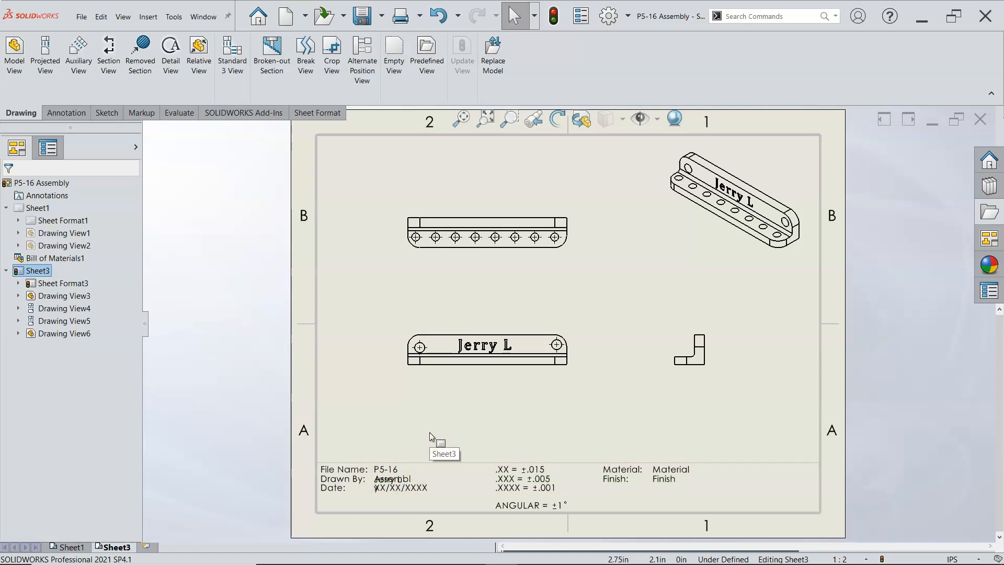
Step: Add a third sheet to the drawing
left_click(146, 547)
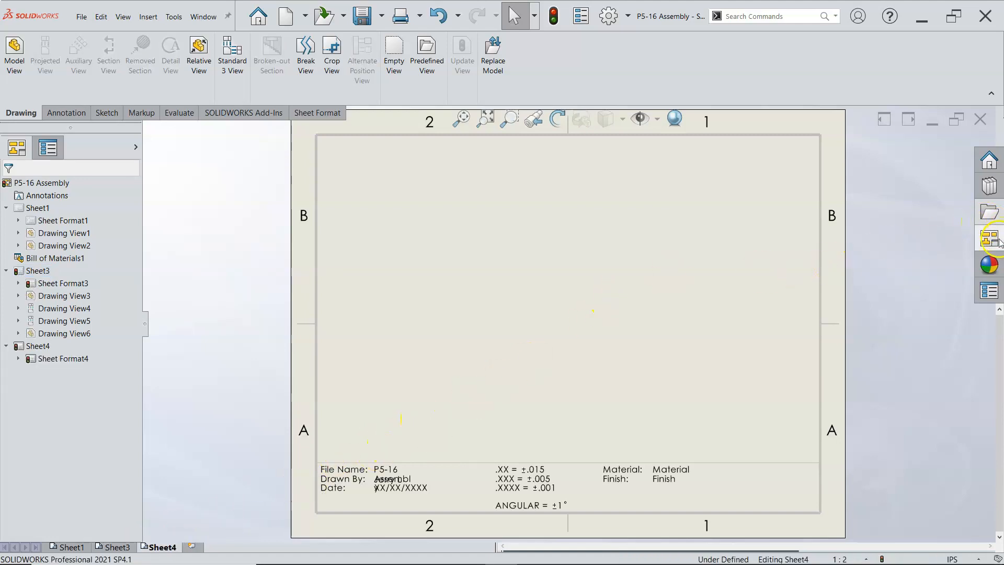
left_click(989, 215)
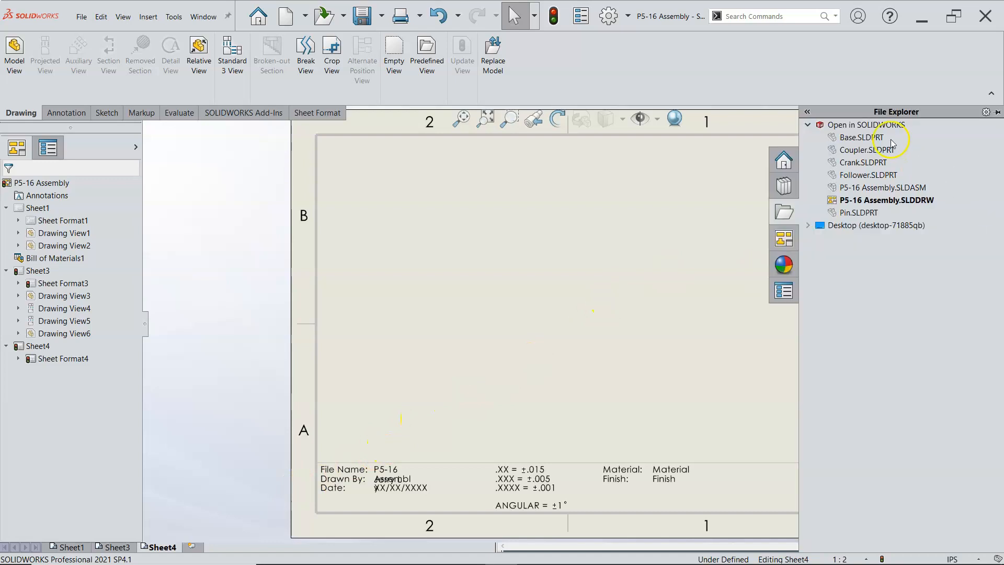
left_click(608, 271)
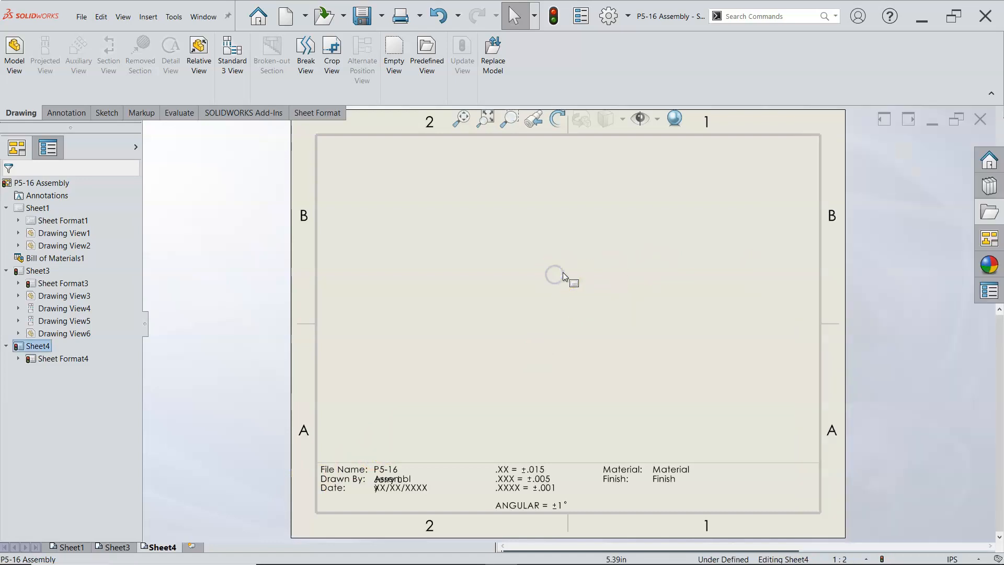
Step: Insert front, top and isometric views of Crank.SLDPRT onto the new sheet, bringing the part from the Assignment2 folder in Windows File Explorer
left_click(371, 553)
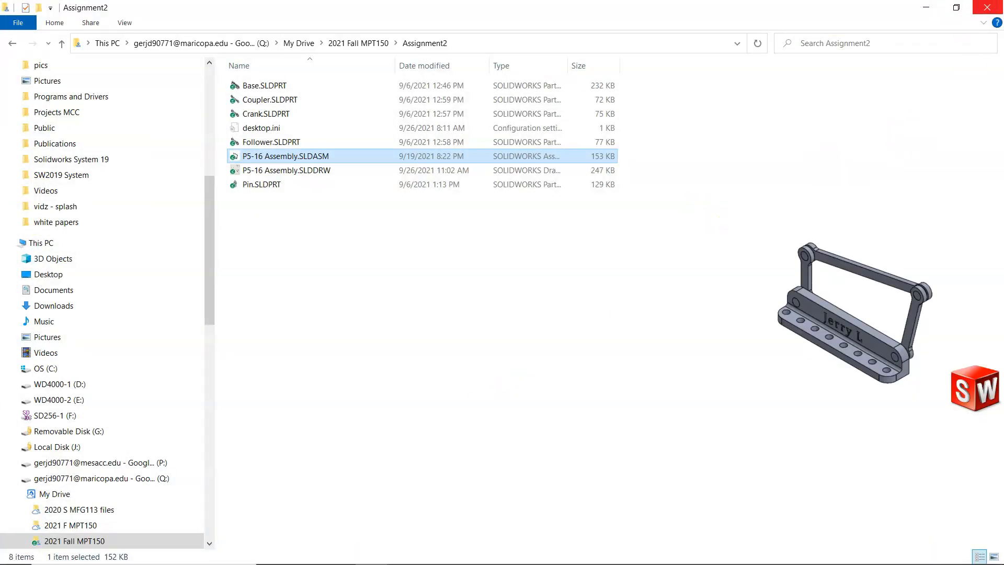
left_click(958, 8)
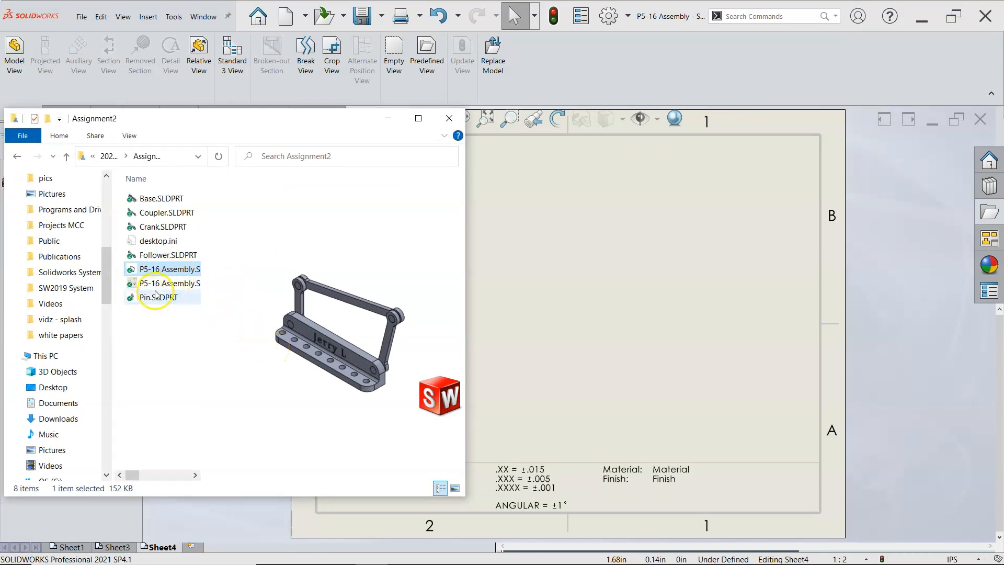
left_click_drag(160, 229, 548, 331)
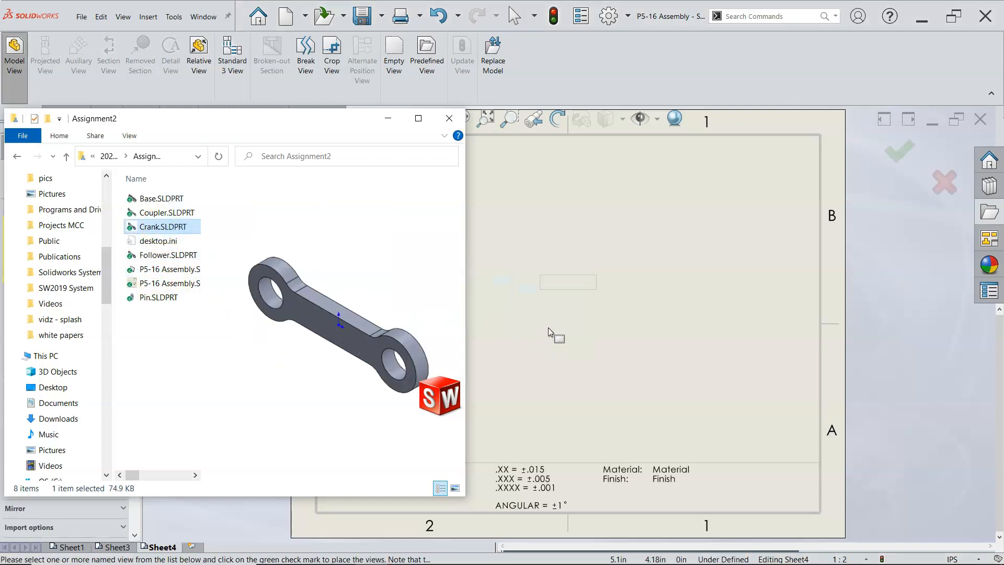
left_click(569, 225)
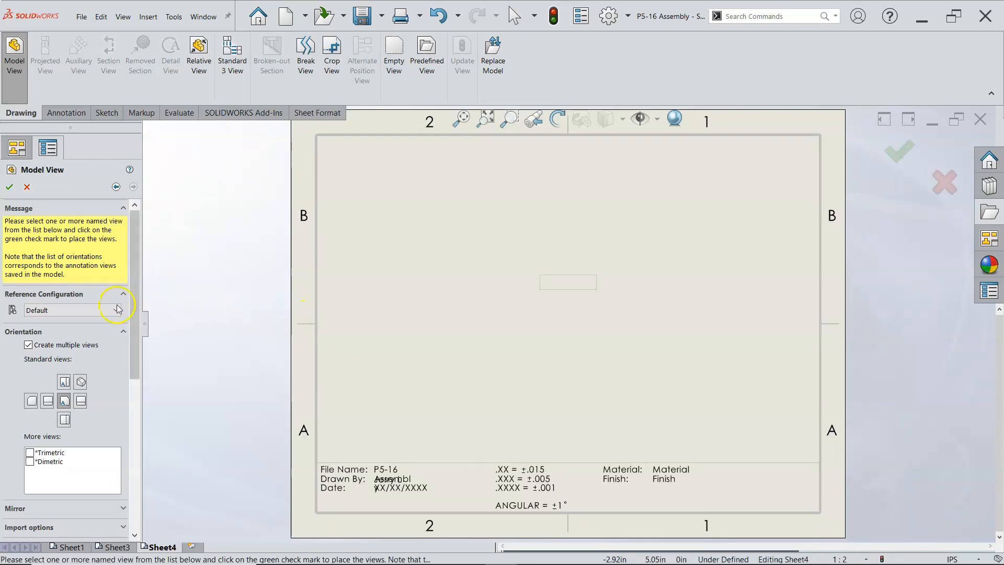
left_click(66, 383)
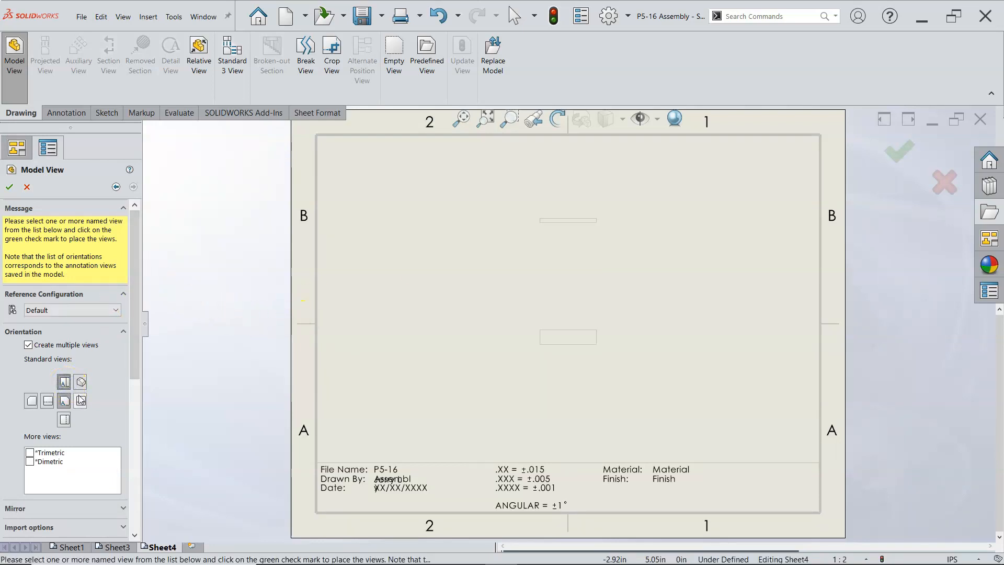
left_click(81, 382)
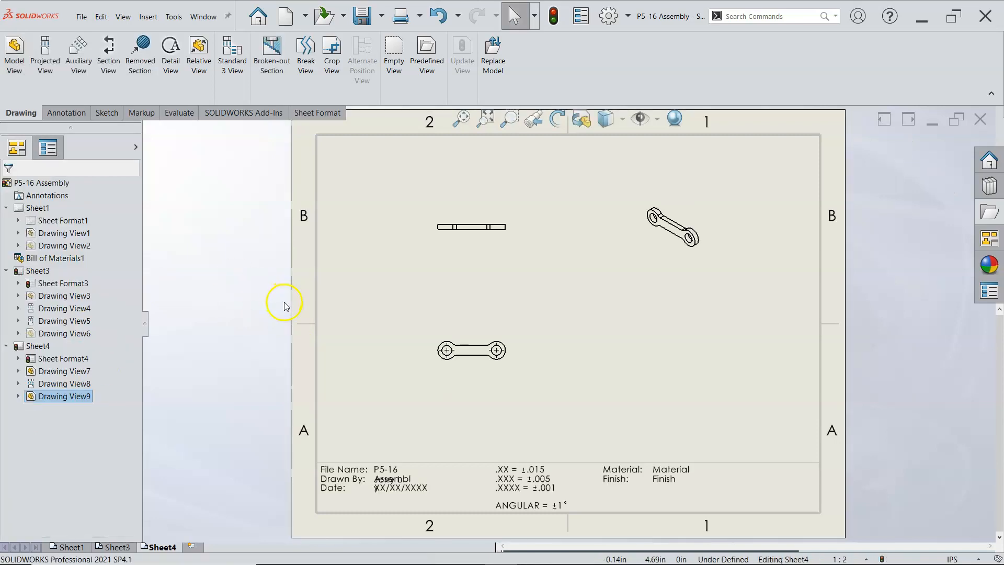
Step: Move the Crank's top view down, closer to its front view
left_click_drag(503, 238, 501, 262)
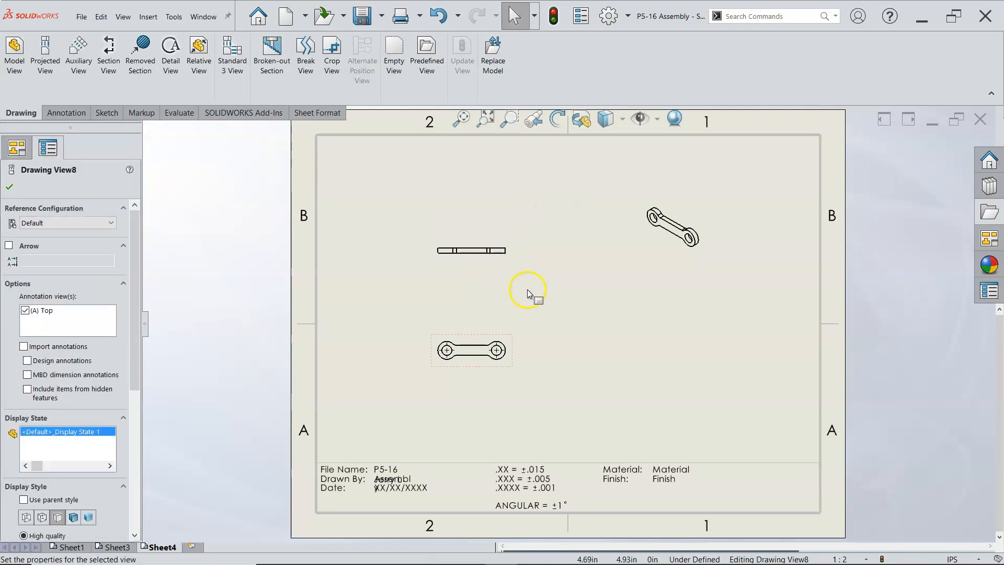
left_click(528, 294)
left_click(498, 268)
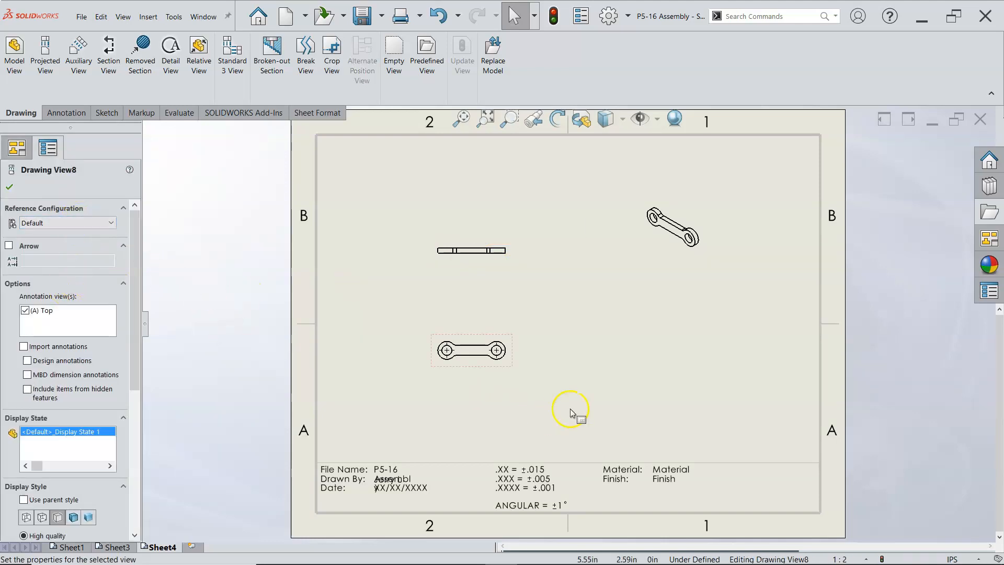
left_click(531, 404)
Step: Add a fourth sheet and load Coupler.SLDPRT from the Assignment2 folder as the source of its draggable standard views
left_click(191, 547)
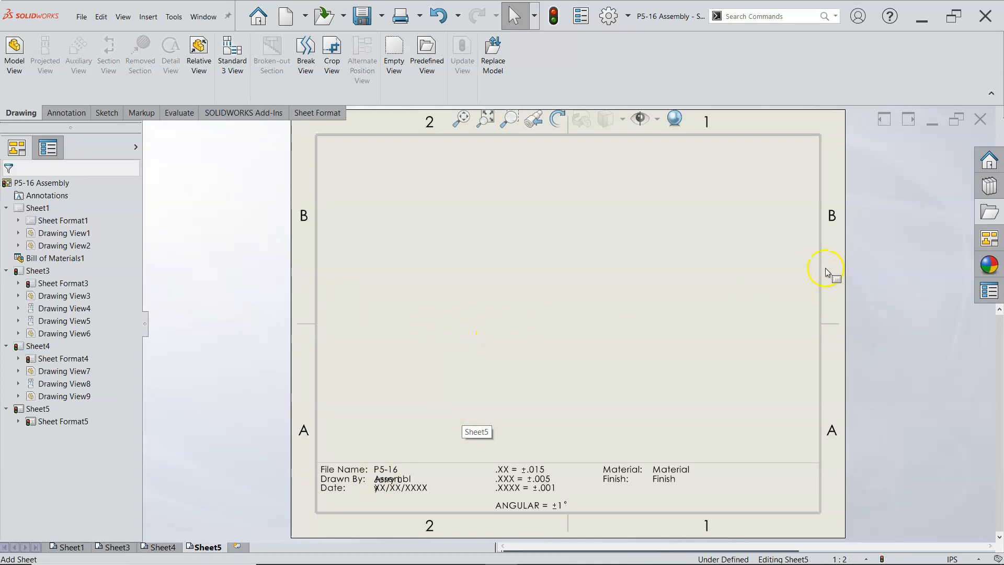
left_click(988, 242)
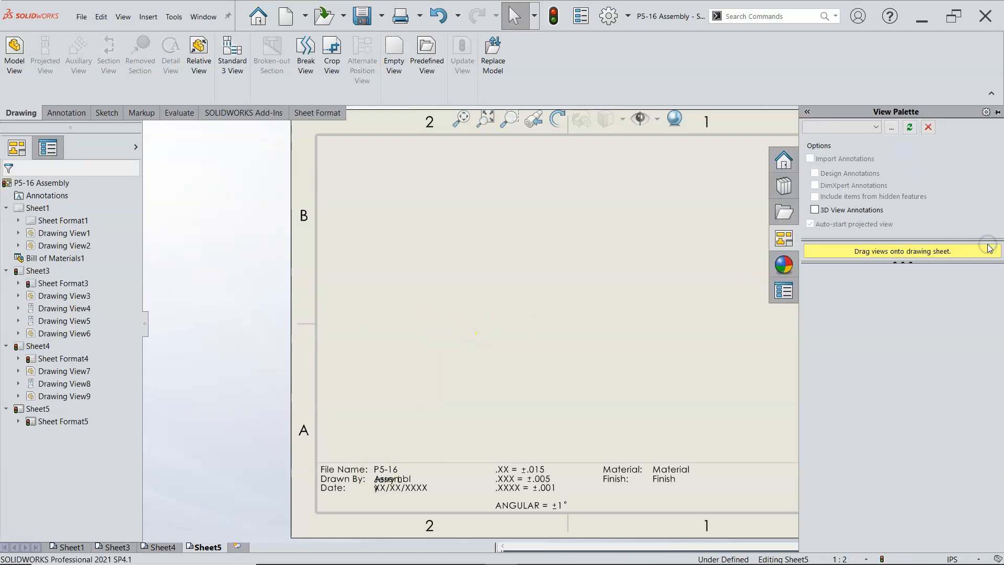
left_click(891, 127)
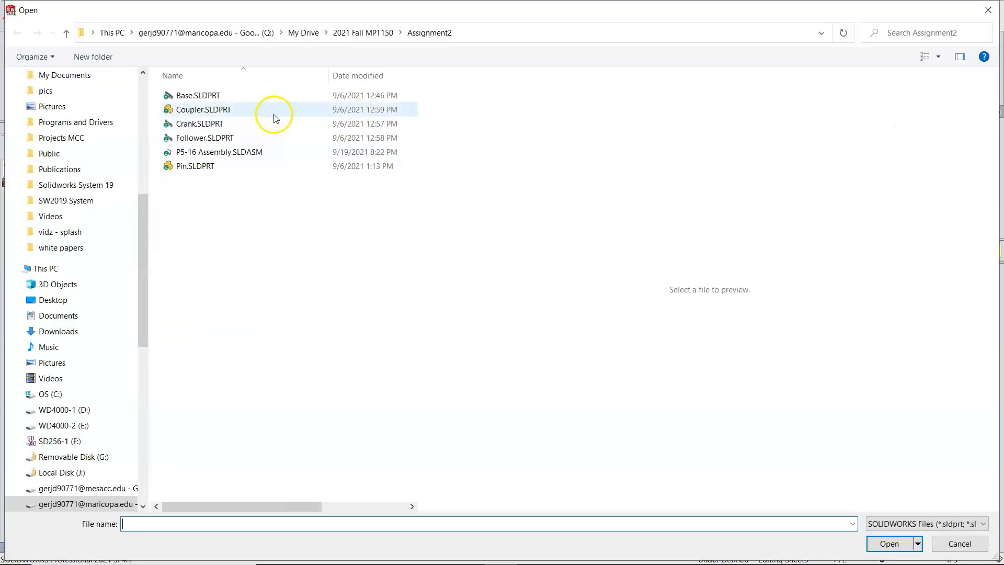
left_click(204, 114)
left_click(890, 544)
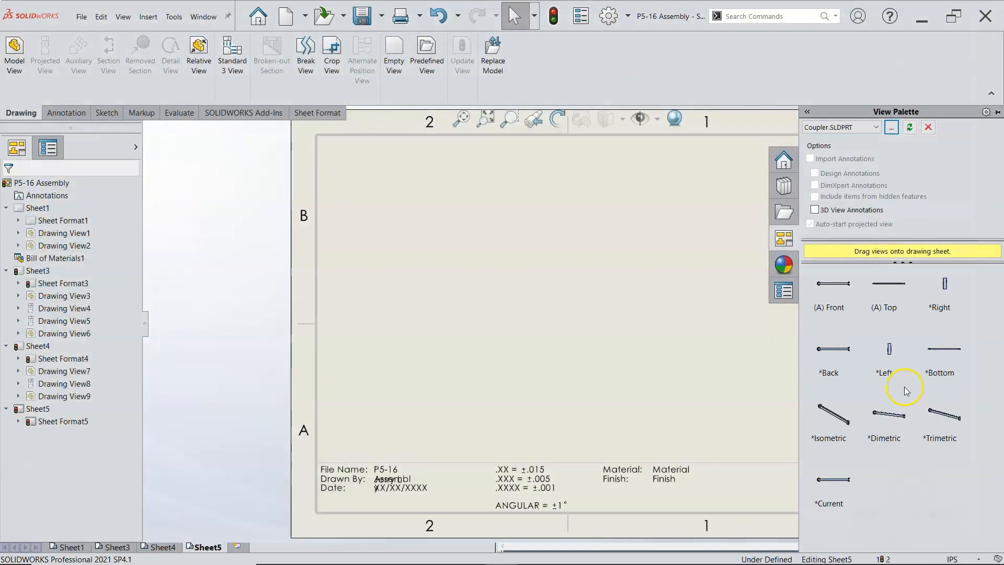
Step: Place the Coupler's front view on the sheet with a projected side view and an isometric view
mouse_move(839, 292)
left_mouse_down()
mouse_move(594, 332)
mouse_move(491, 369)
mouse_move(503, 372)
left_mouse_up()
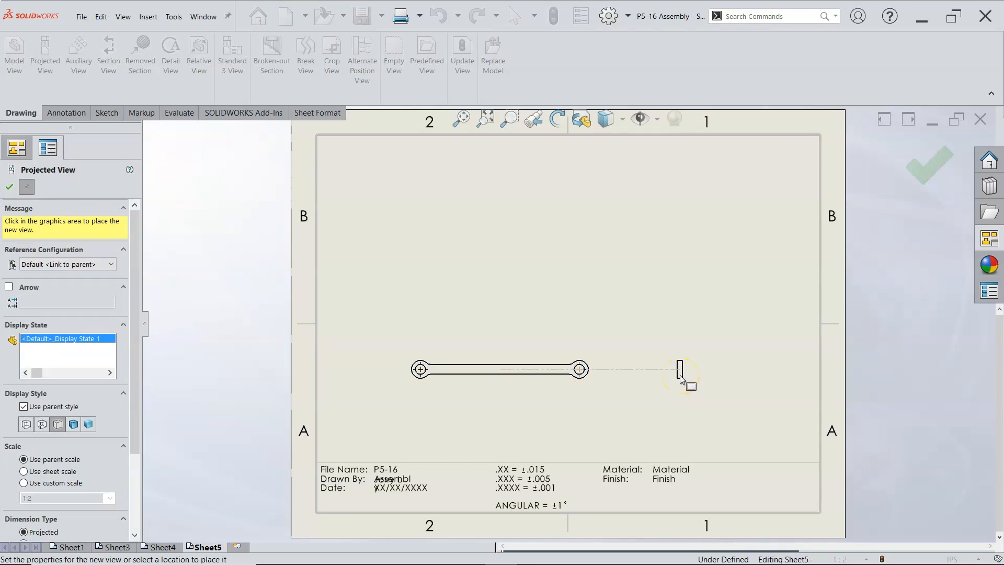
left_click(680, 377)
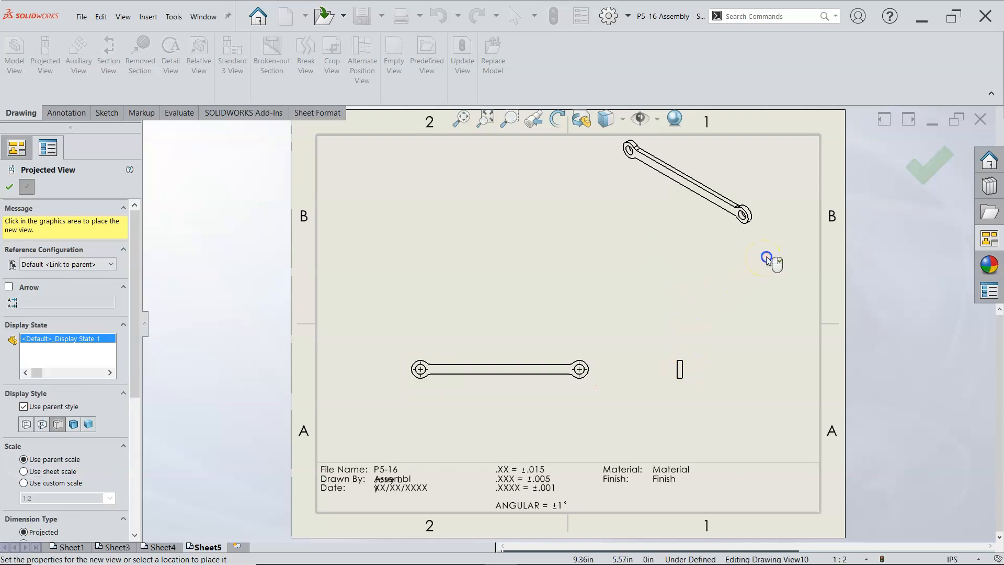
left_click(929, 164)
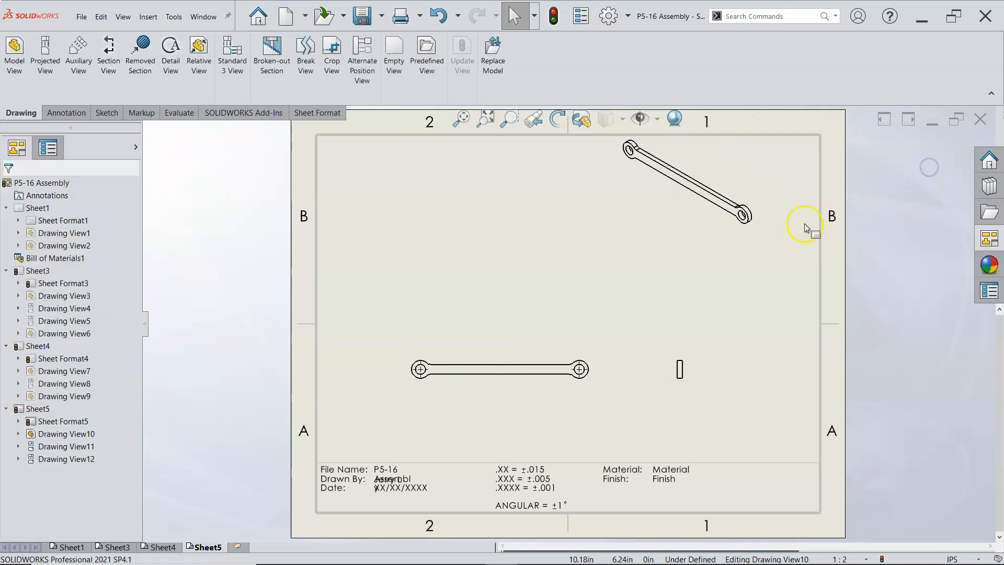
Step: Add a fifth sheet and load Follower.SLDPRT from the Assignment2 folder as the source of its standard views
left_click(237, 547)
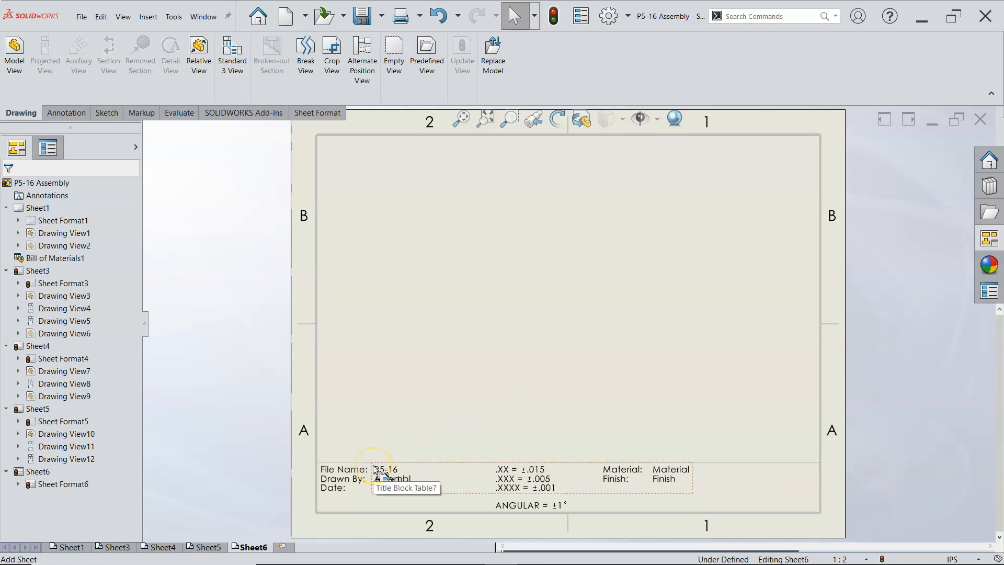
left_click(334, 473)
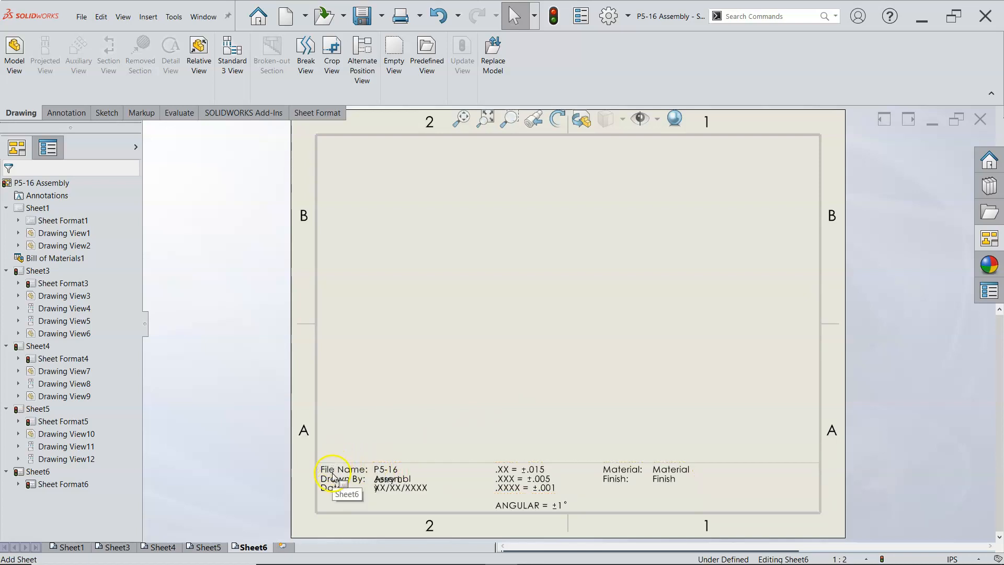
left_click_drag(335, 474, 891, 281)
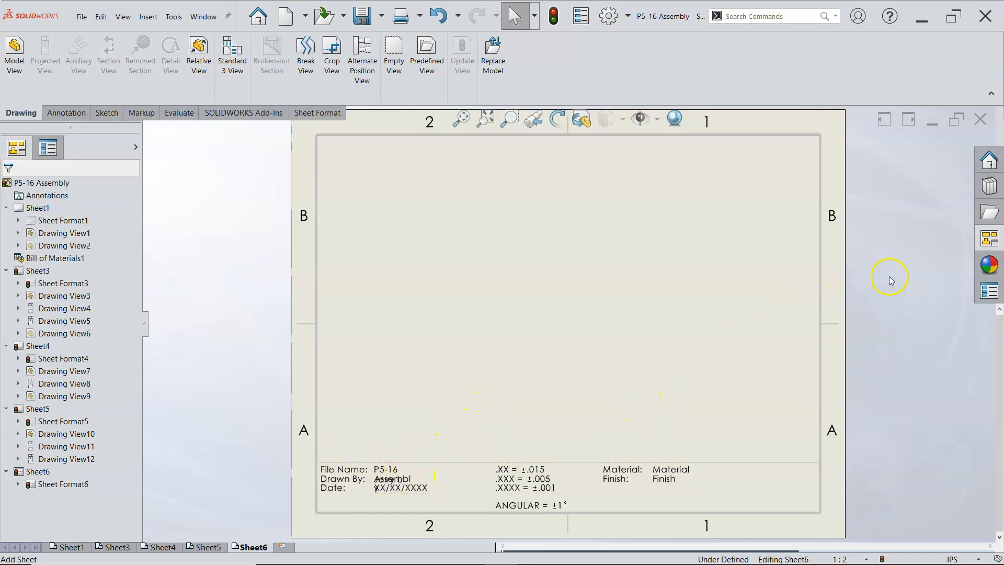
left_click(989, 238)
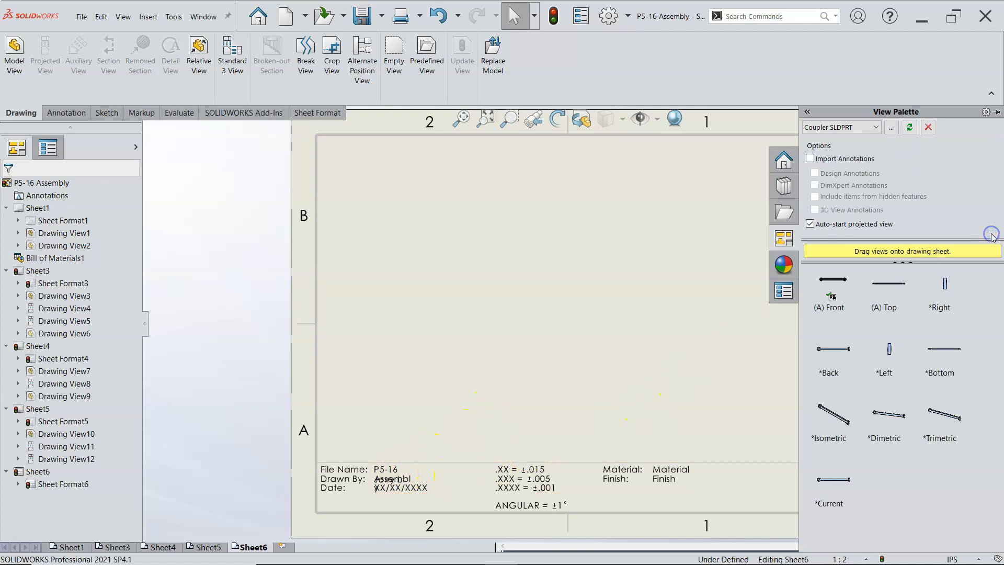
left_click(892, 129)
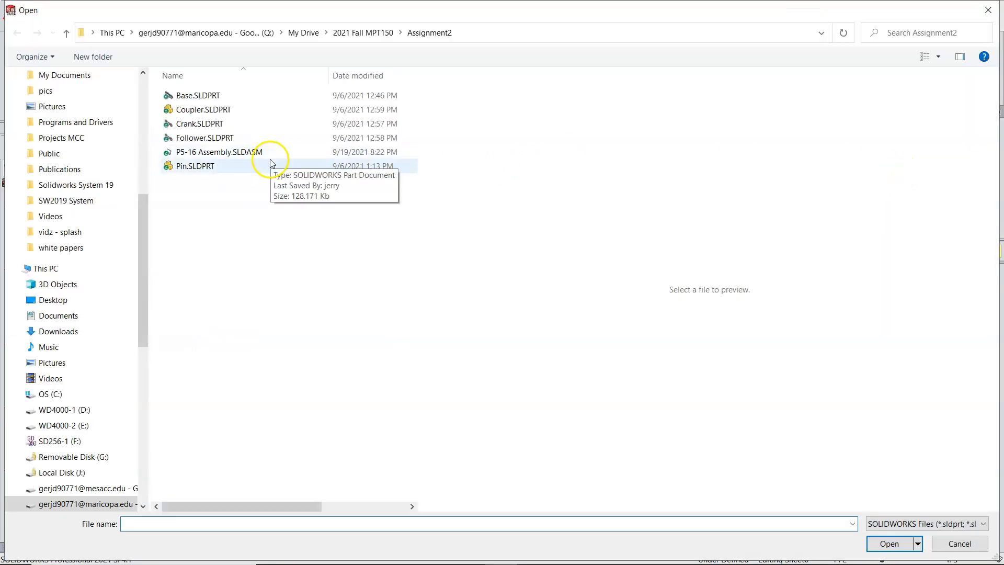
left_click(220, 138)
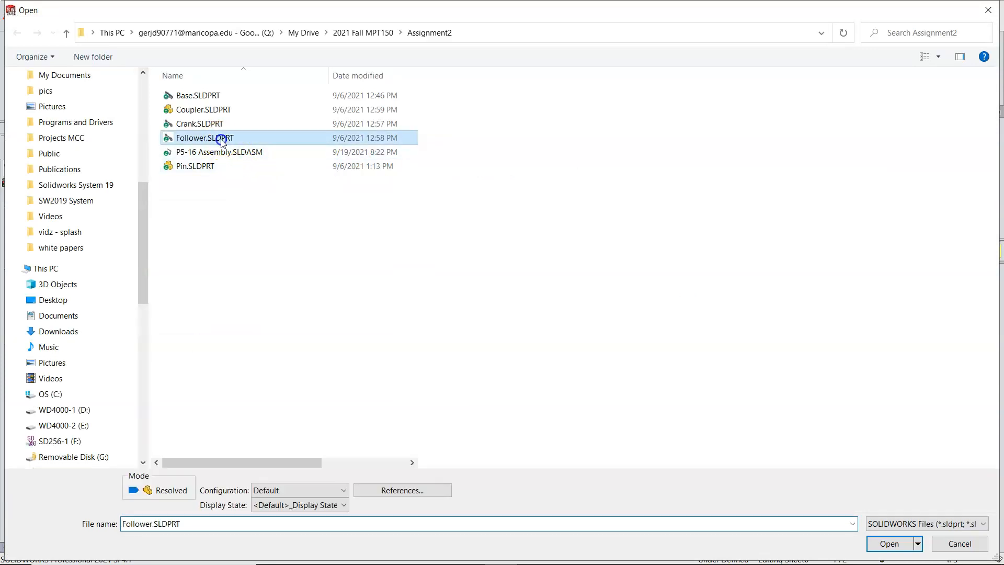
left_click(889, 544)
Step: Place the Follower's front, projected side and isometric views, moving the isometric view out toward the sheet's upper right corner
left_click(832, 289)
left_click_drag(831, 289, 484, 343)
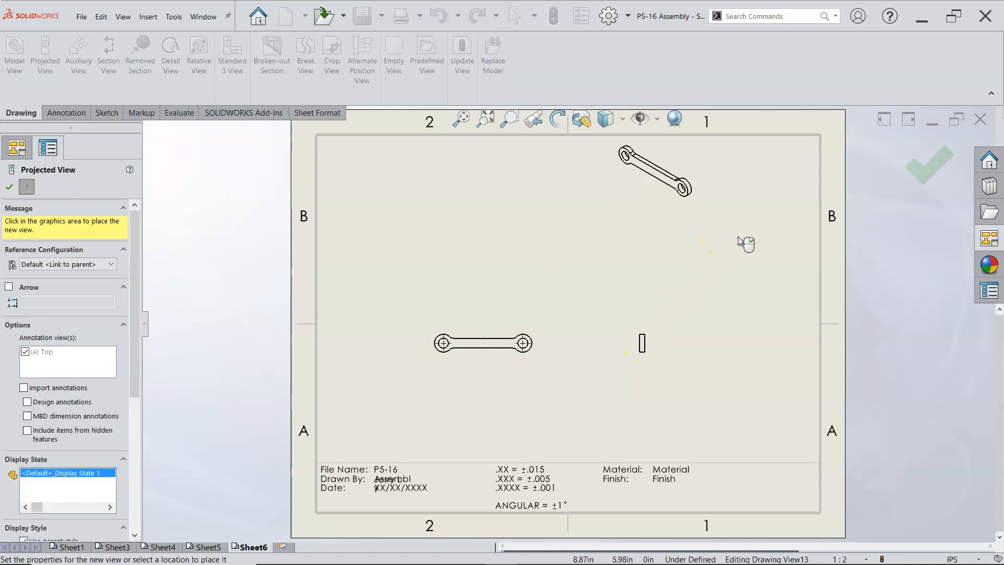
left_click(919, 175)
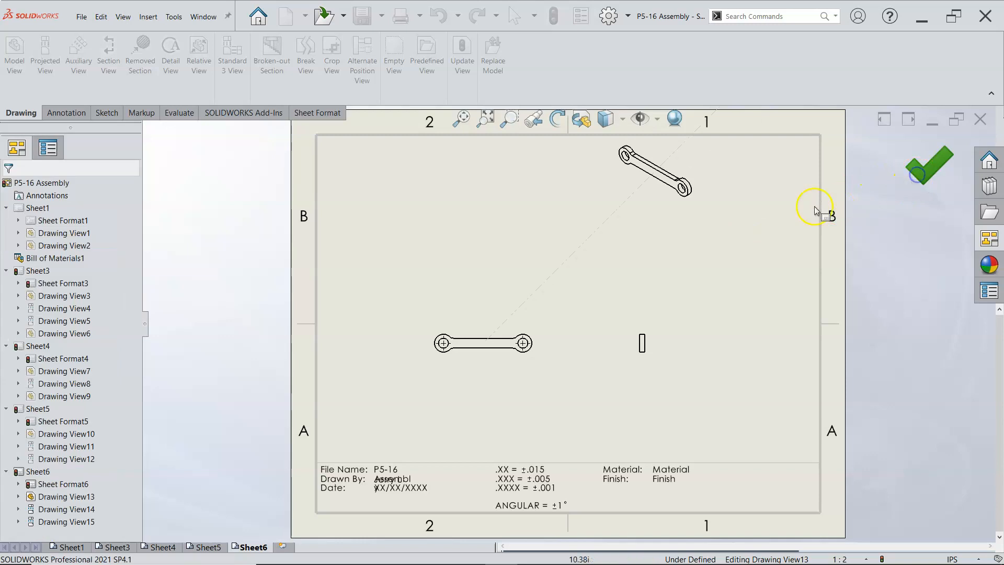
left_click_drag(700, 210, 788, 227)
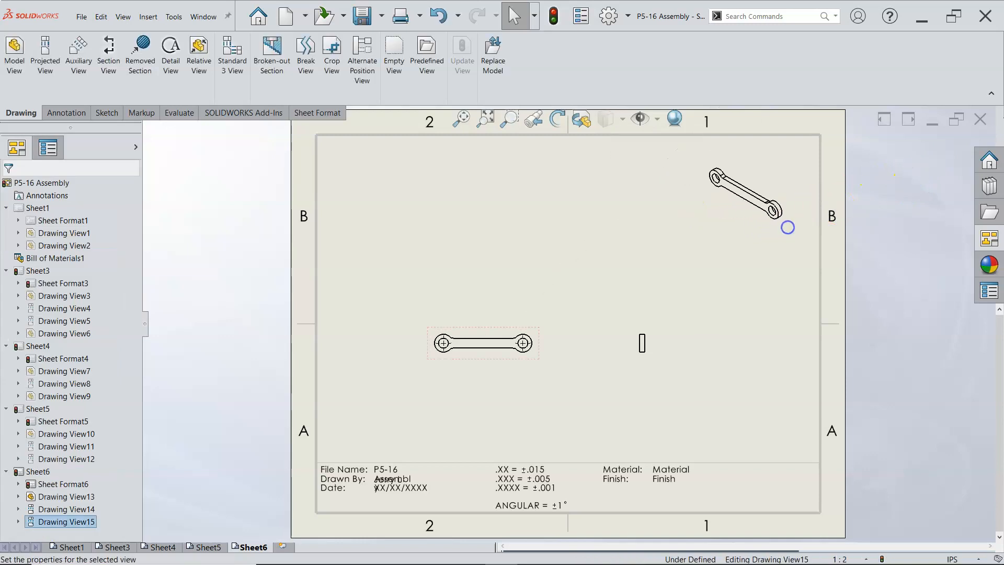
Step: Add a sixth sheet and load Pin.SLDPRT from the Assignment2 folder as the source of its standard views
left_click(285, 547)
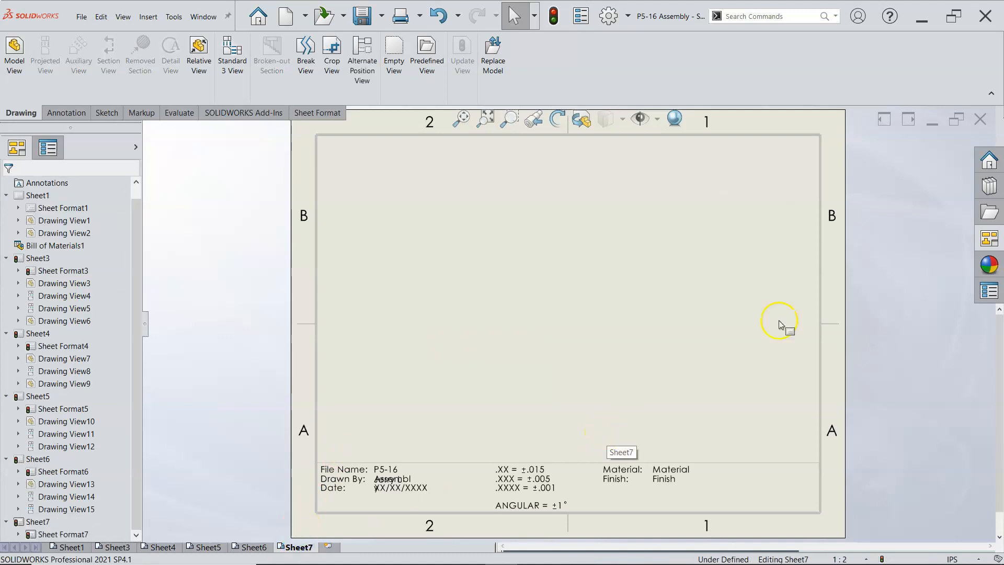
left_click(986, 232)
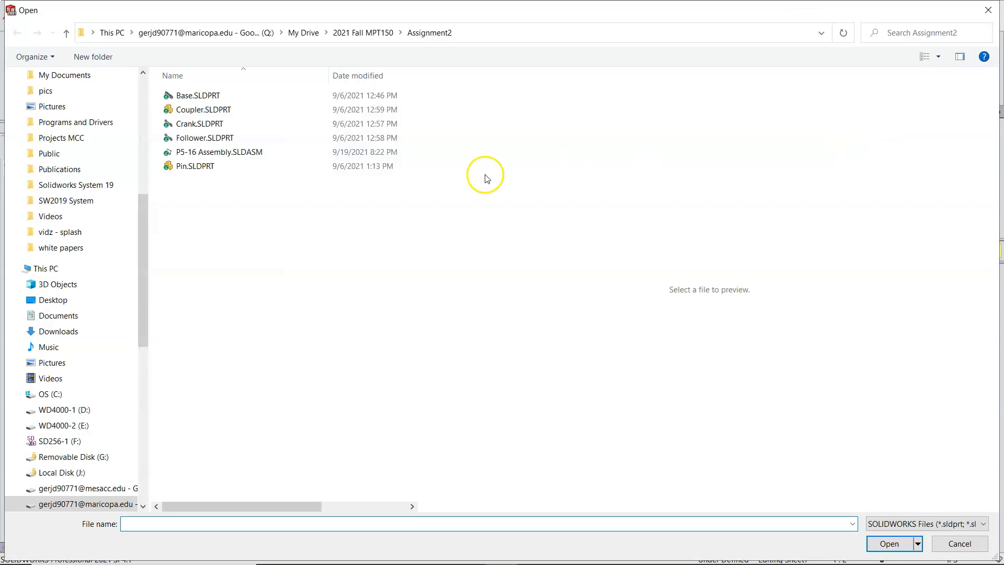
left_click(196, 166)
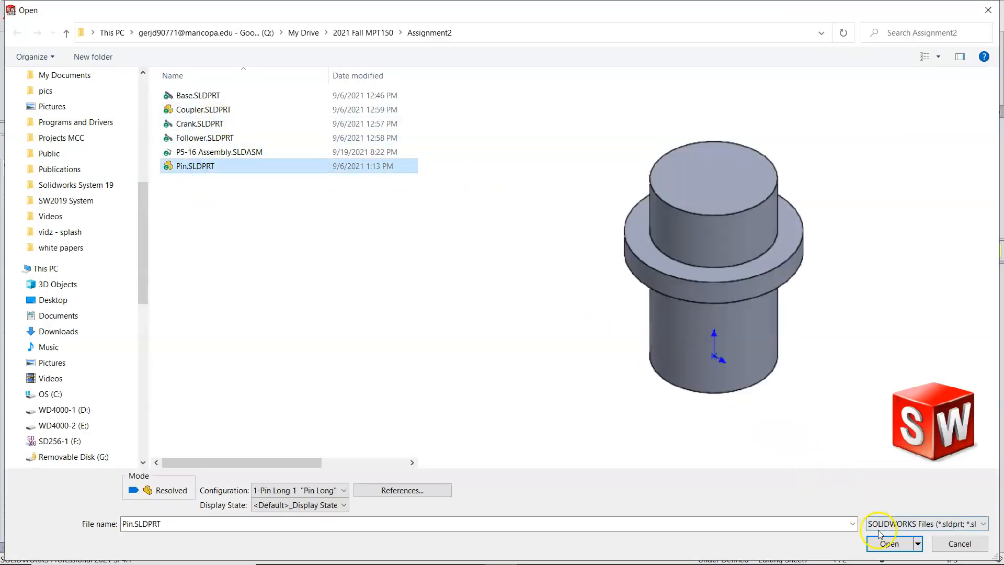
left_click(888, 544)
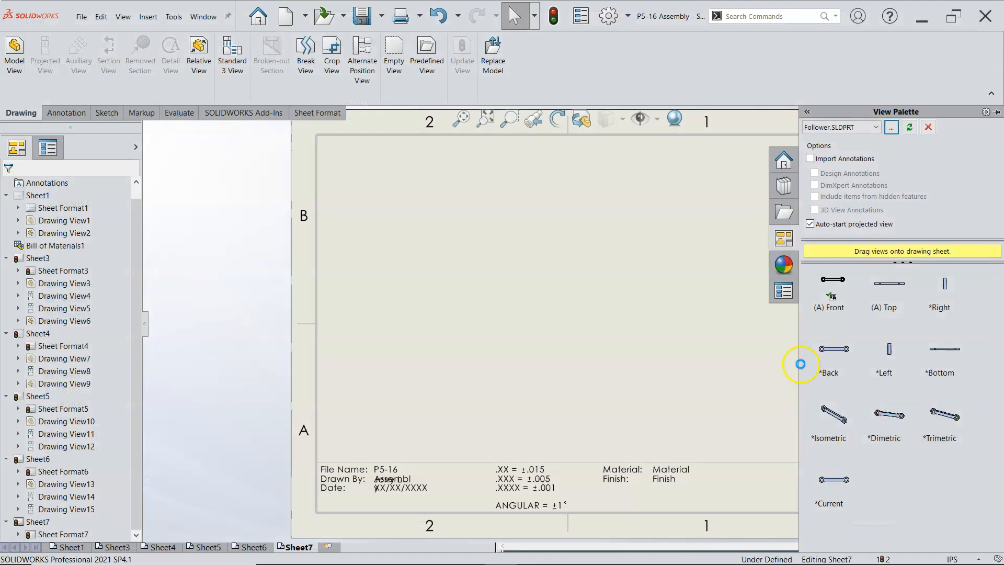
Step: Place the Pin's front view on the sheet with a projected side view and an isometric view
left_click_drag(831, 288, 441, 332)
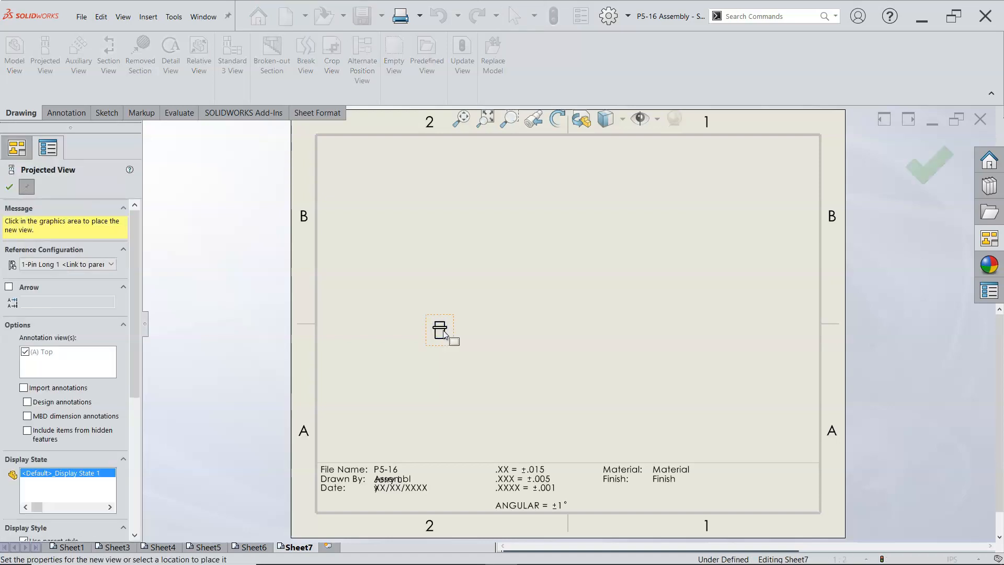
left_click(526, 331)
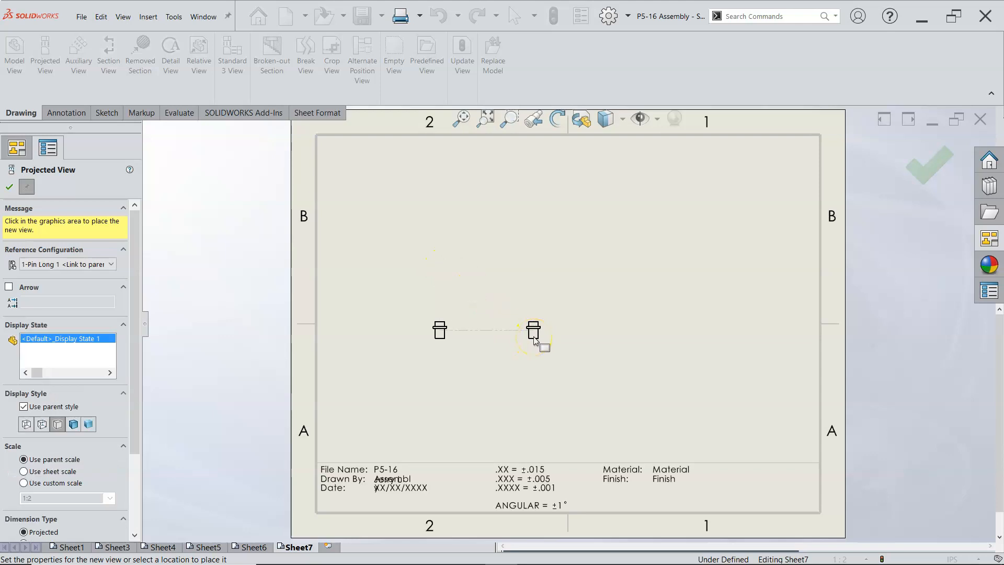
left_click(534, 339)
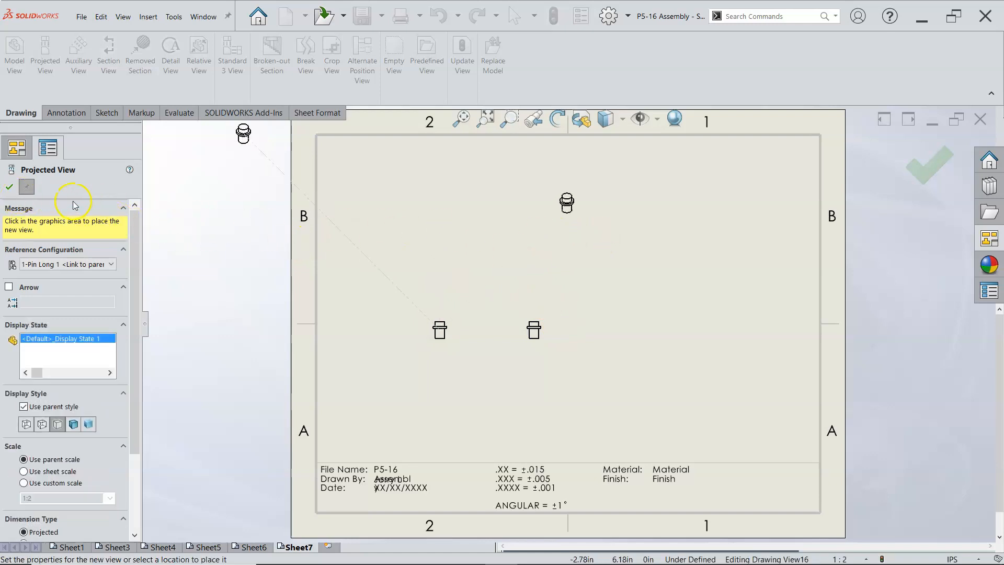
left_click(10, 187)
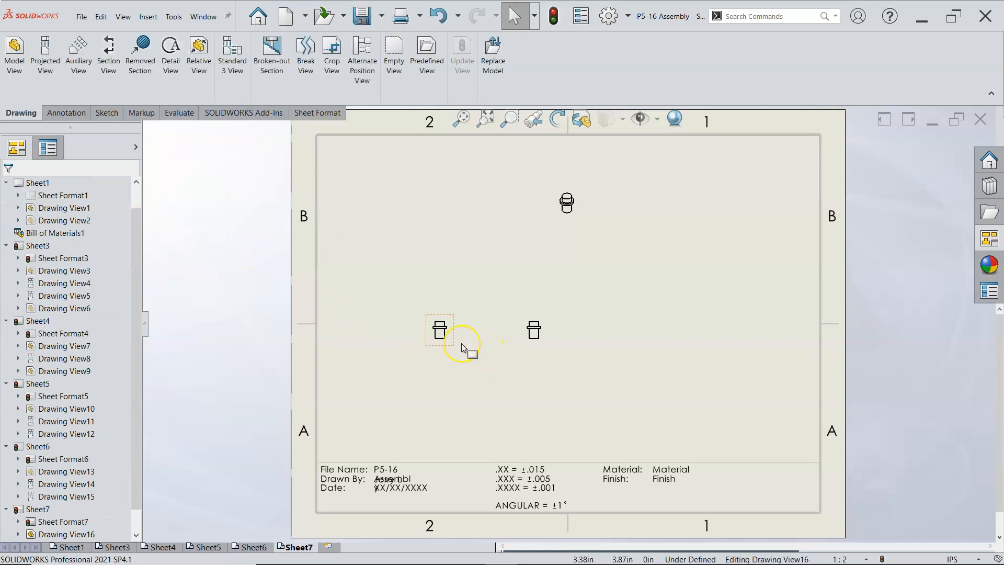
Step: Change the Pin's base view orientation to Top and accept the change to its dependent views
left_click(450, 336)
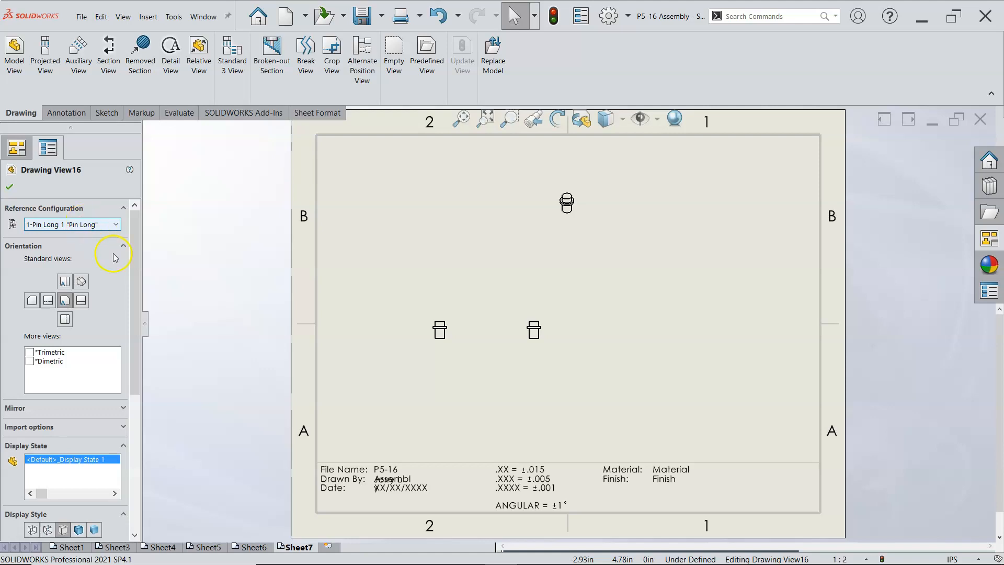
left_click_drag(133, 278, 152, 297)
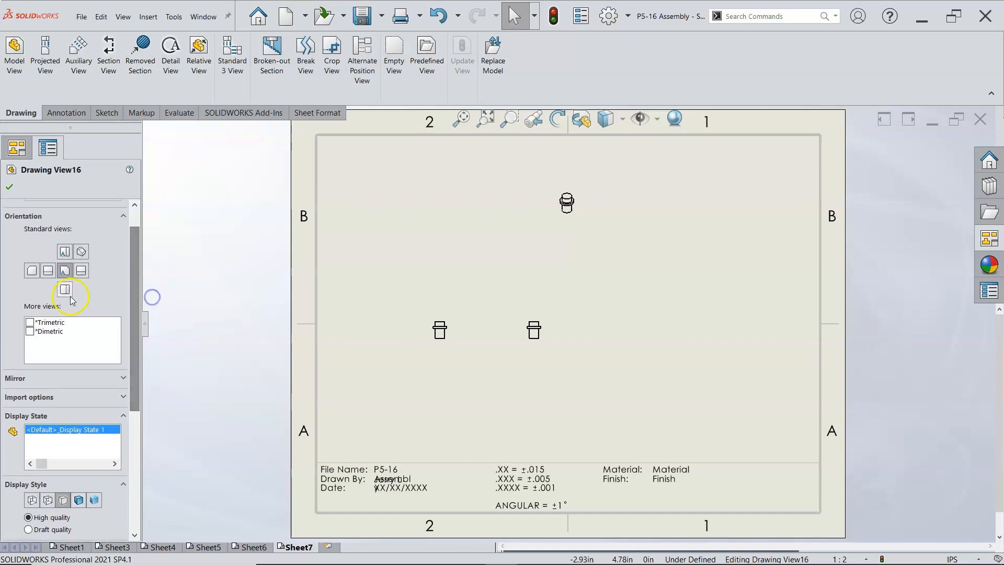
left_click(65, 271)
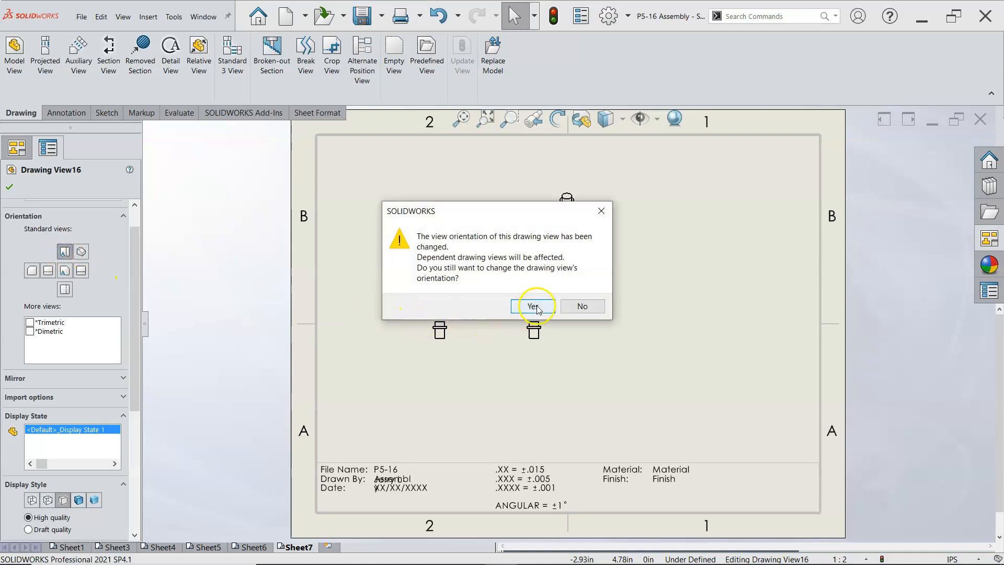
left_click(532, 307)
Step: Move the Pin's projected side view farther right, and shift the circular base view right toward it
left_click(597, 319)
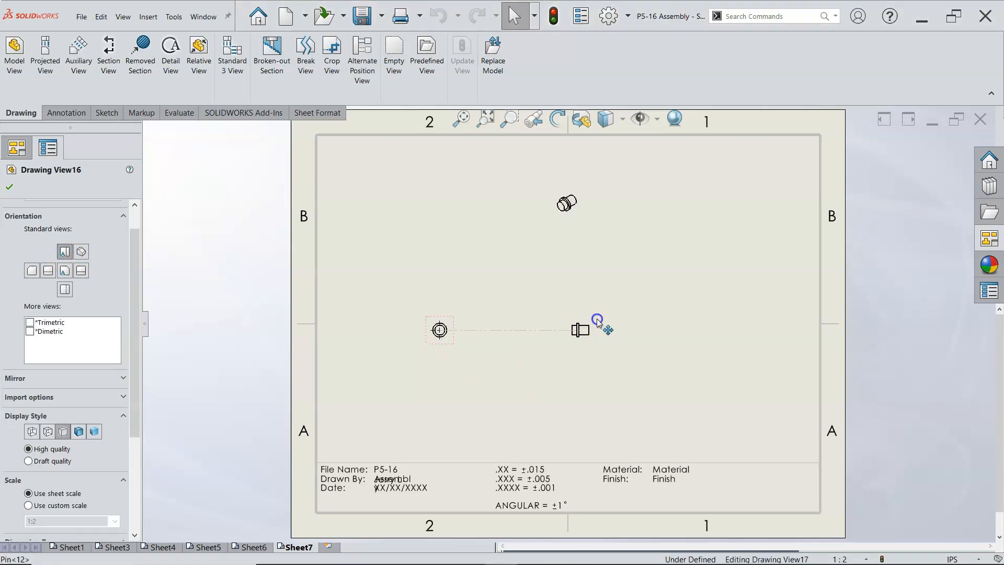
left_click(539, 280)
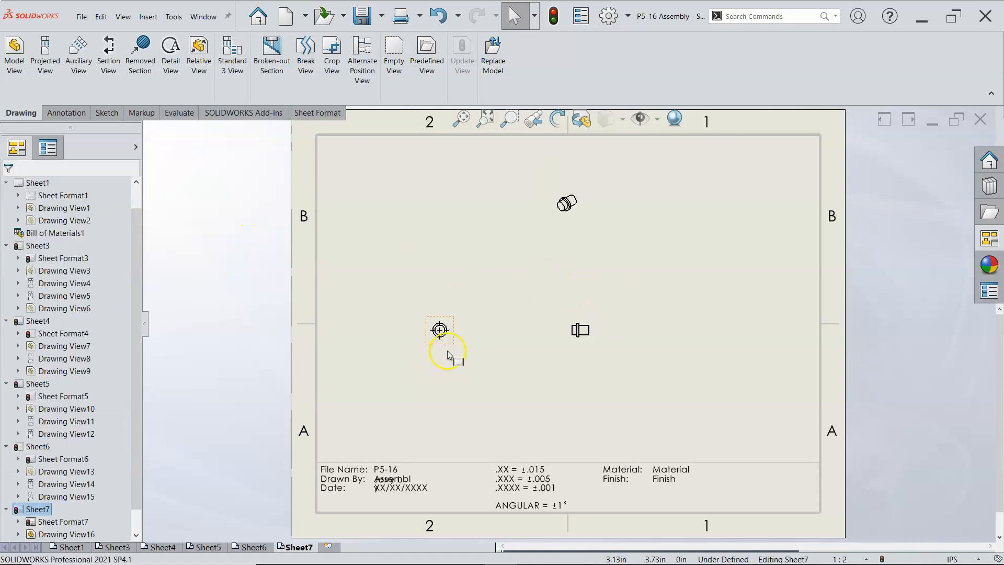
left_click_drag(454, 347, 492, 349)
left_click(456, 377)
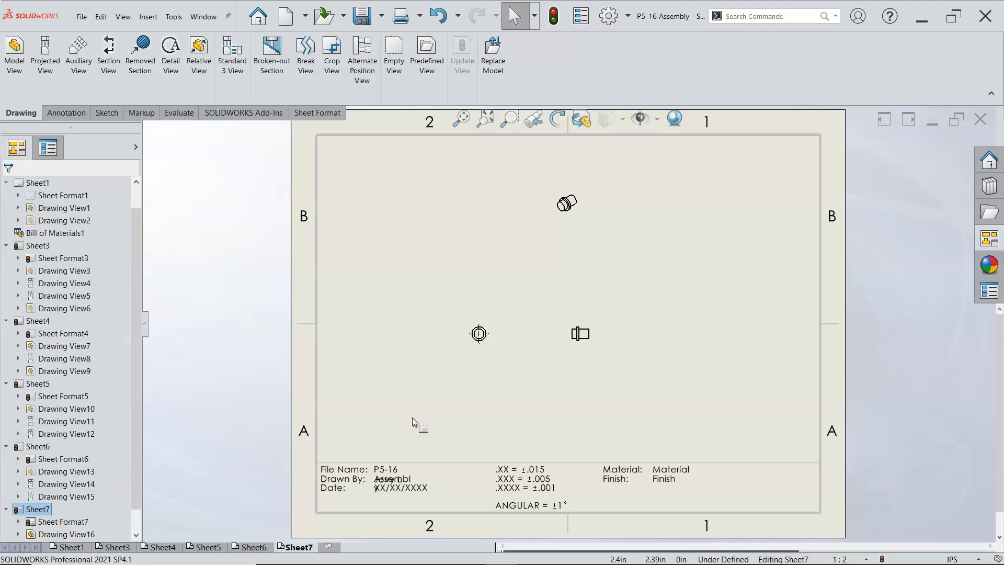
Step: Add a seventh sheet and place the Pin's top view with a projected side view and an isometric view
left_click(329, 547)
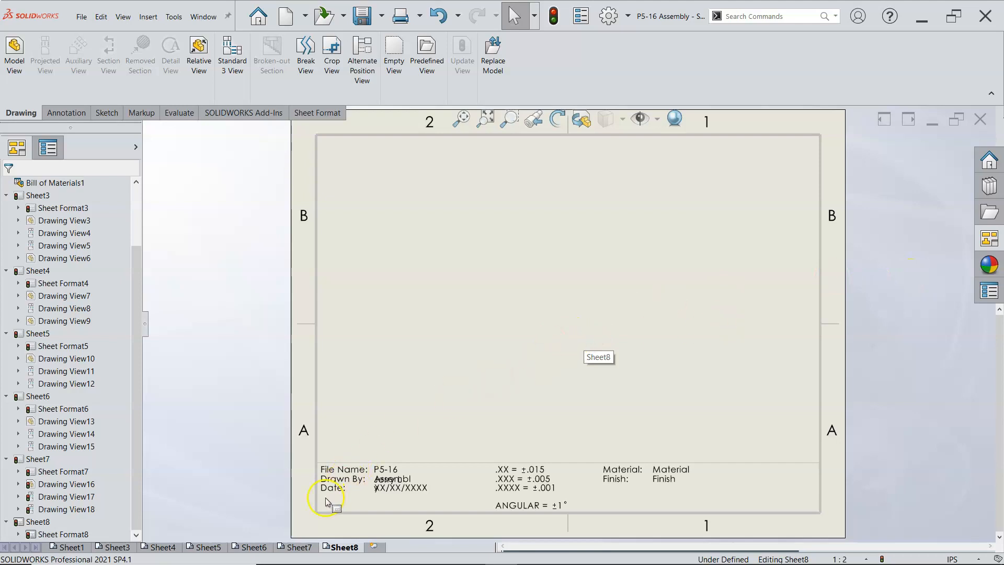
left_click(990, 238)
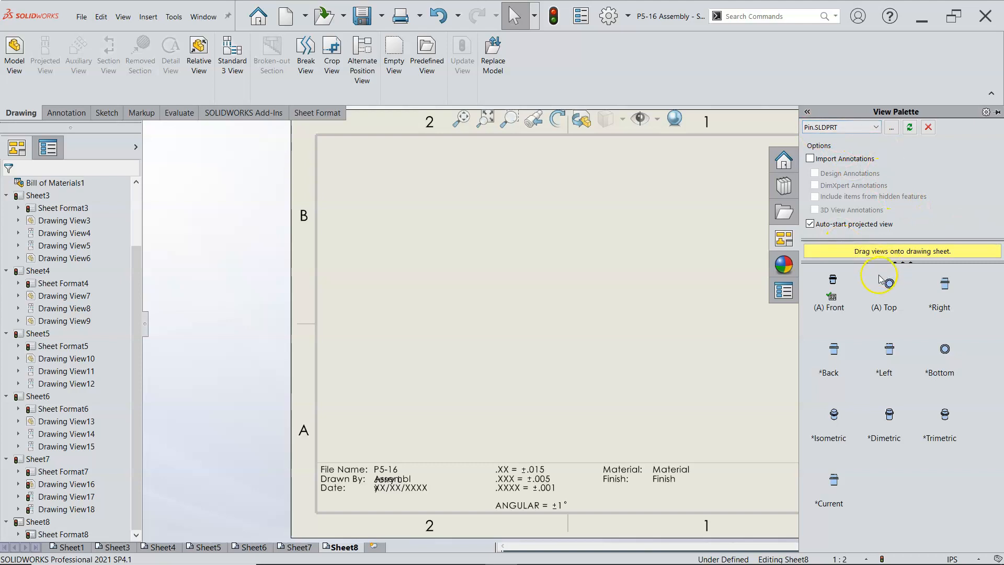
left_click_drag(896, 291, 473, 350)
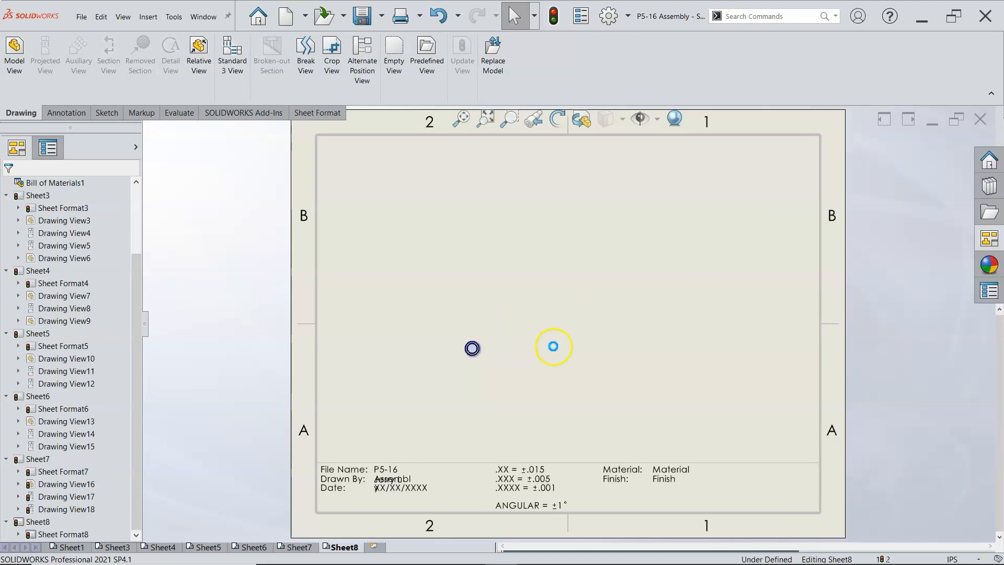
left_click(589, 350)
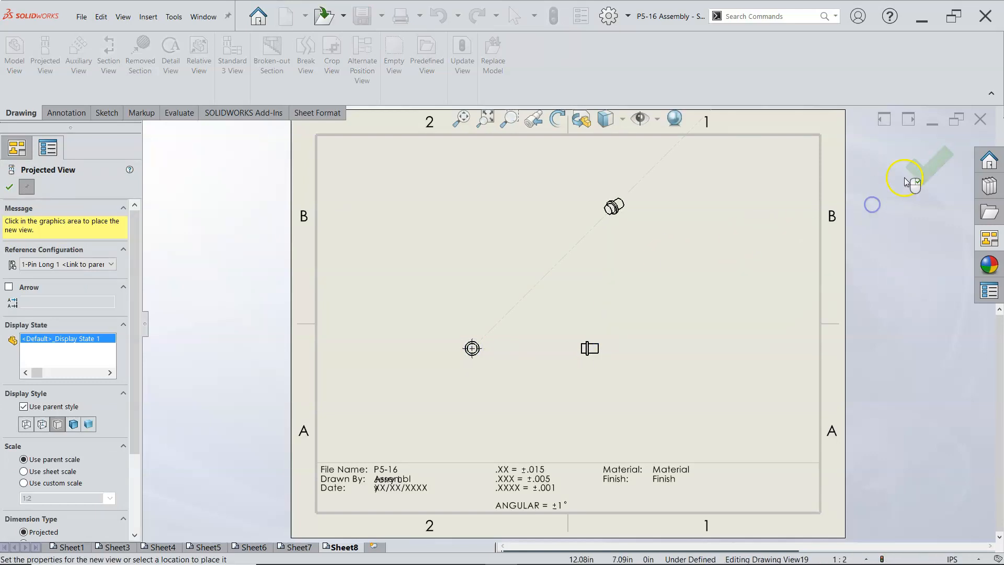
left_click(922, 170)
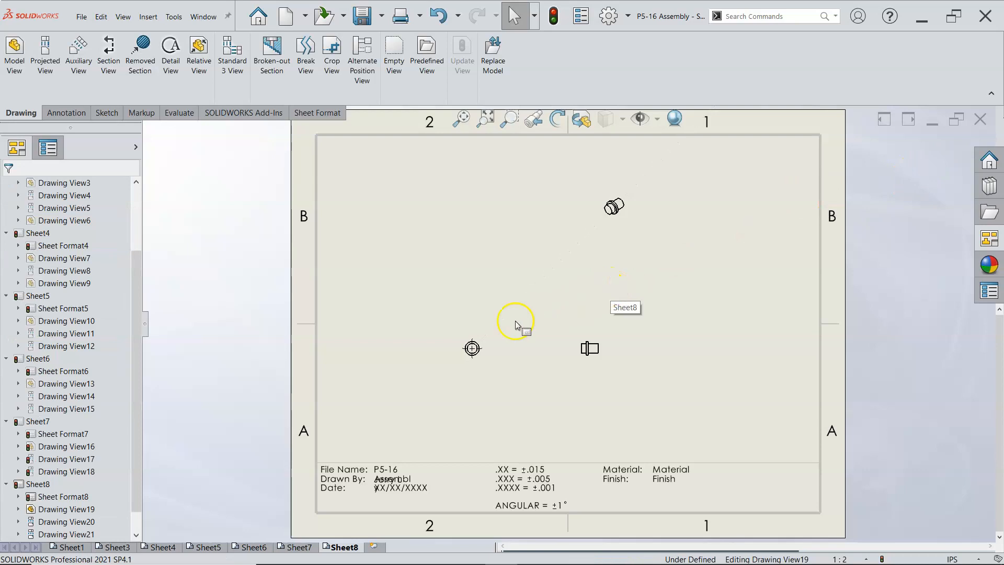
Step: Set the reference configuration of the new sheet's circular Pin view to 4-Pin Short 1 "Pin Short"
left_click(482, 340)
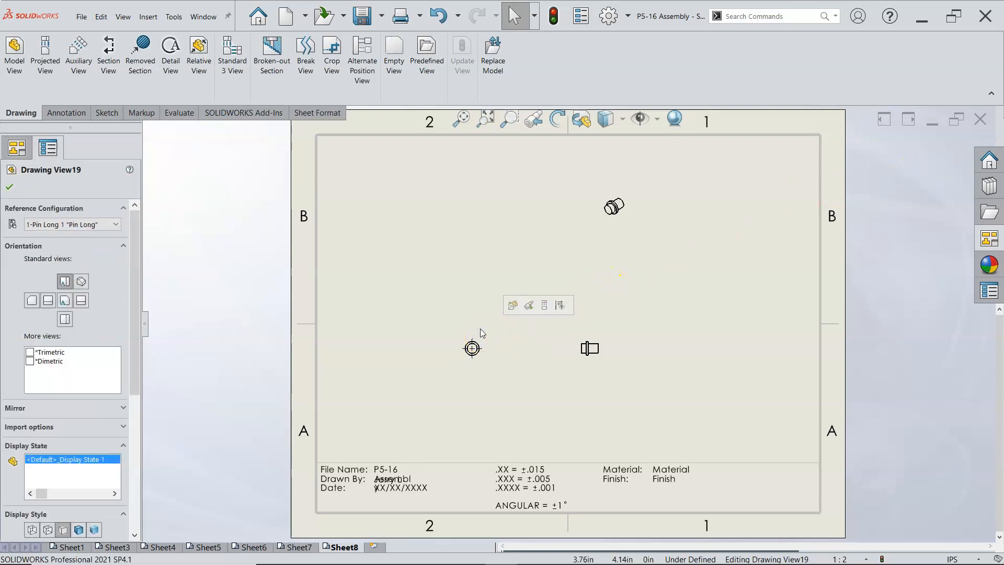
left_click(113, 225)
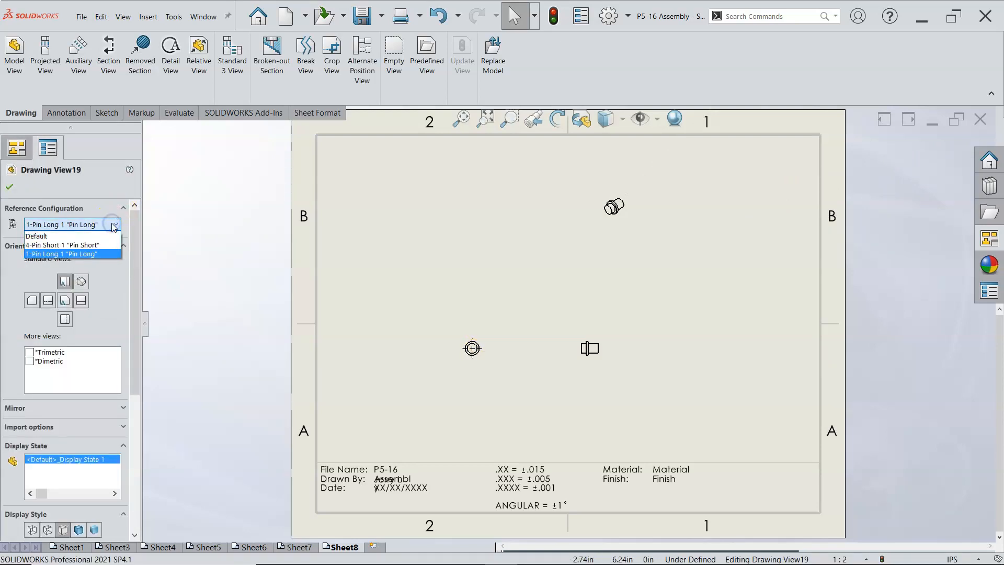
left_click(100, 245)
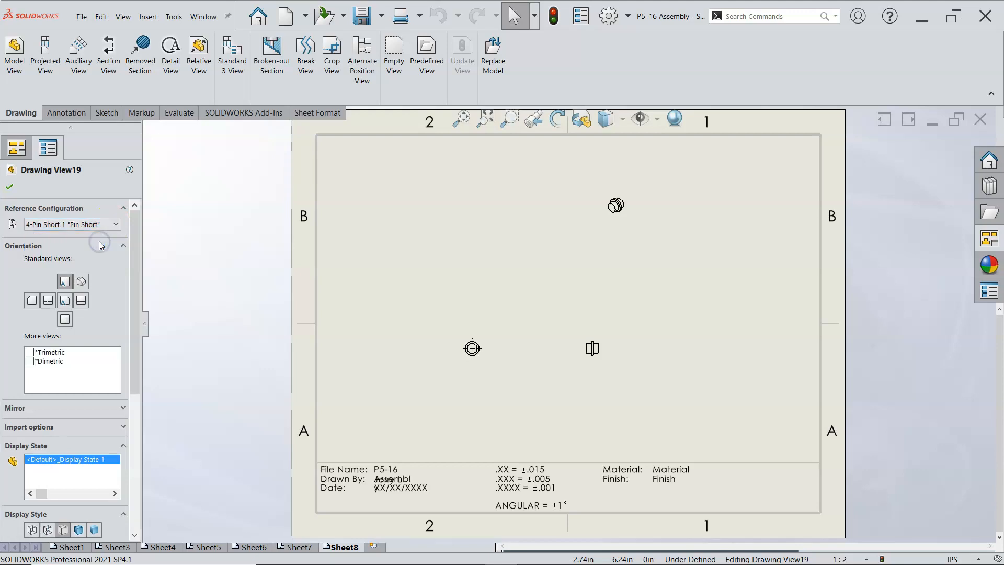
left_click(10, 188)
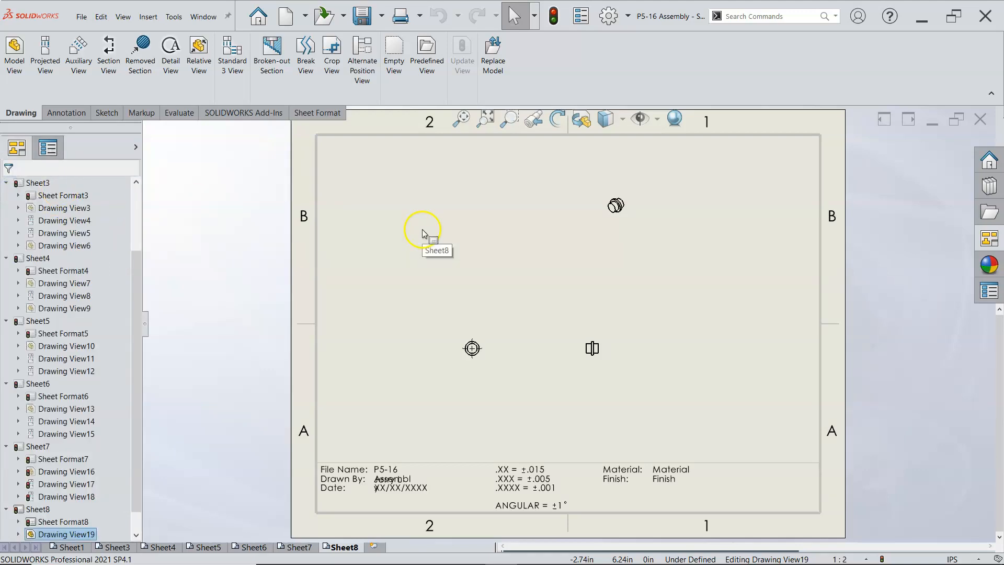
Step: Set the scale of Sheet8 to 2:1 and move the short pin's projected side view farther right
left_click(418, 232)
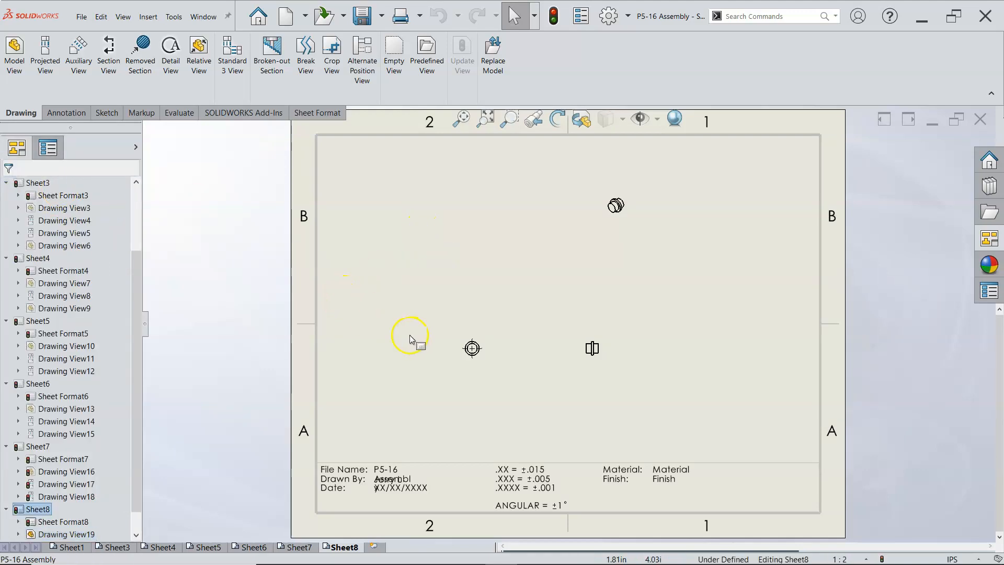
left_click(863, 558)
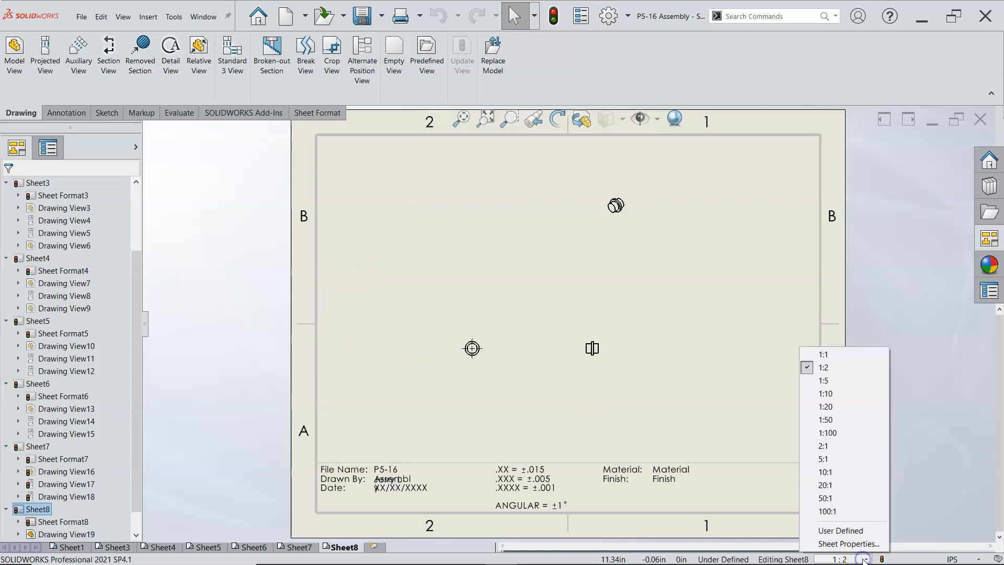
left_click(848, 354)
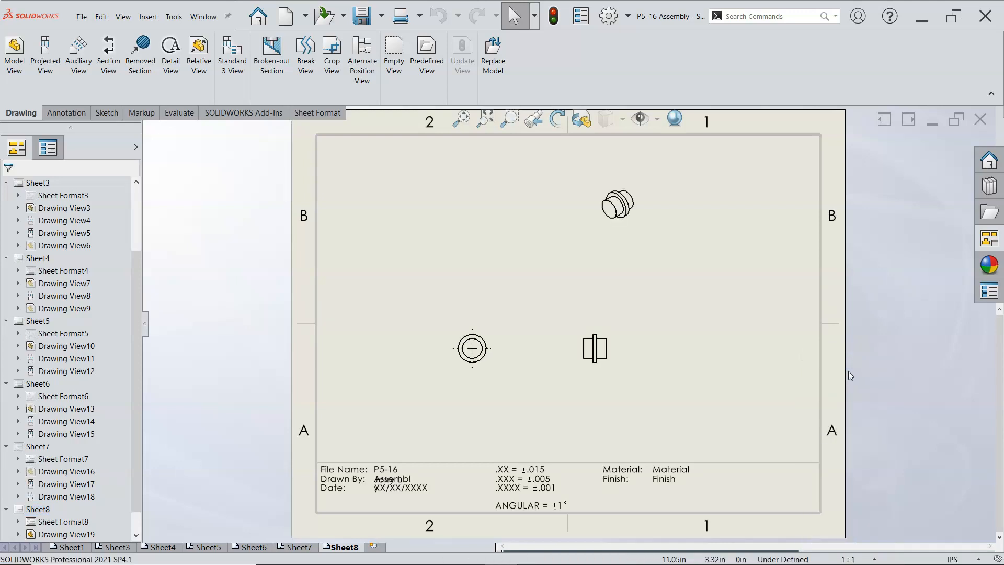
left_click(880, 559)
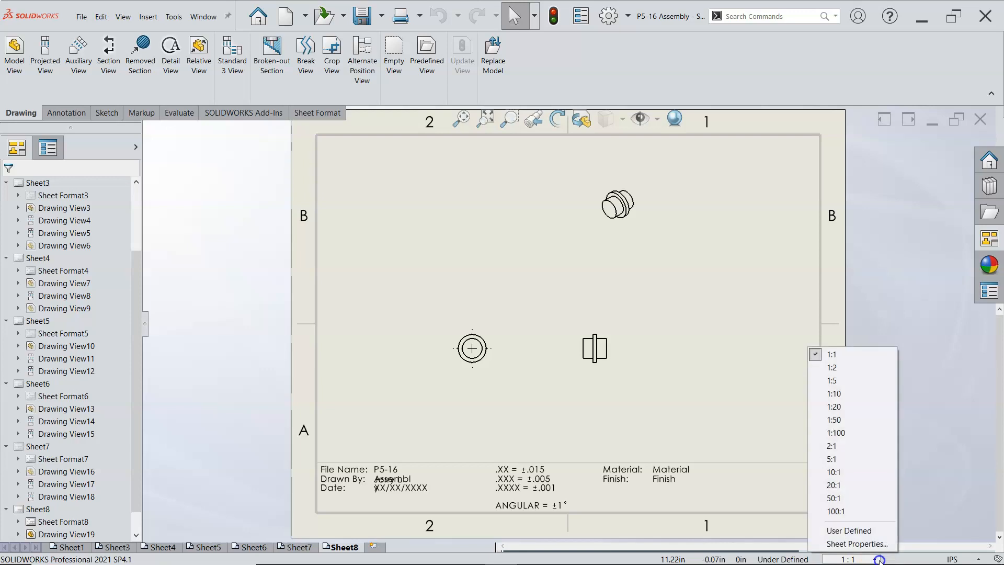
left_click(849, 447)
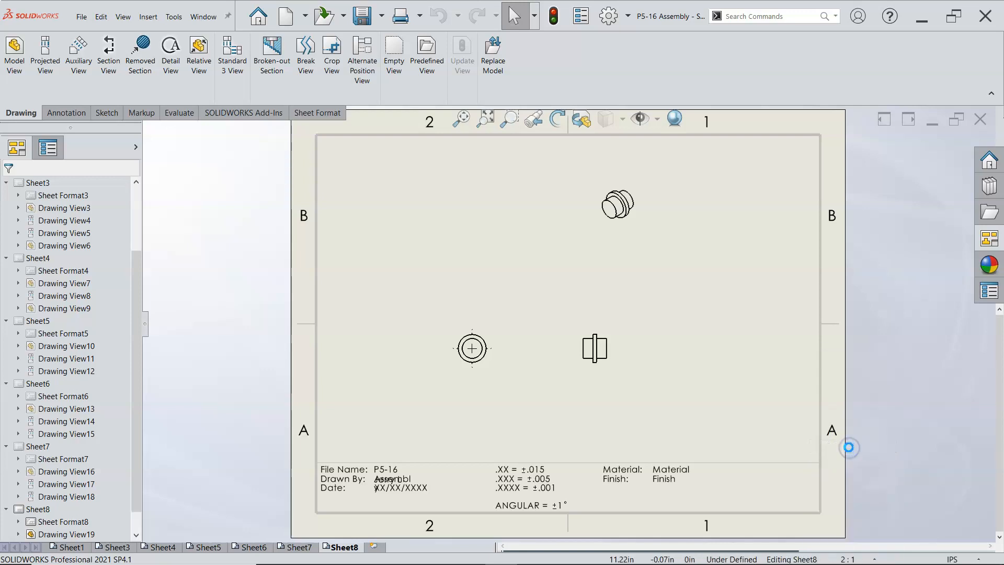
left_click_drag(633, 376, 681, 375)
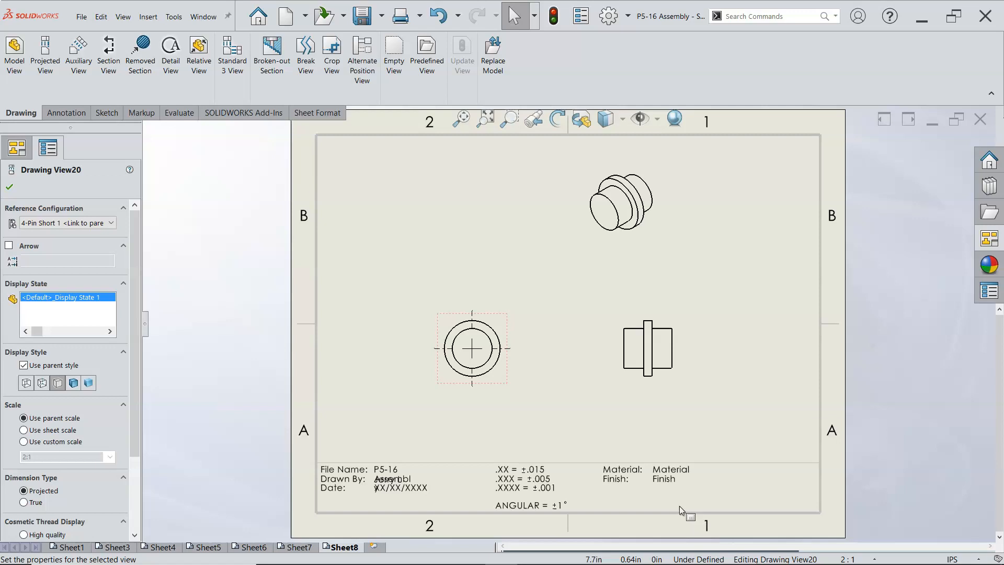
Step: Set the scale of Sheet7 to 2:1 and move the pin's projected side view farther right from the circular view
left_click(309, 548)
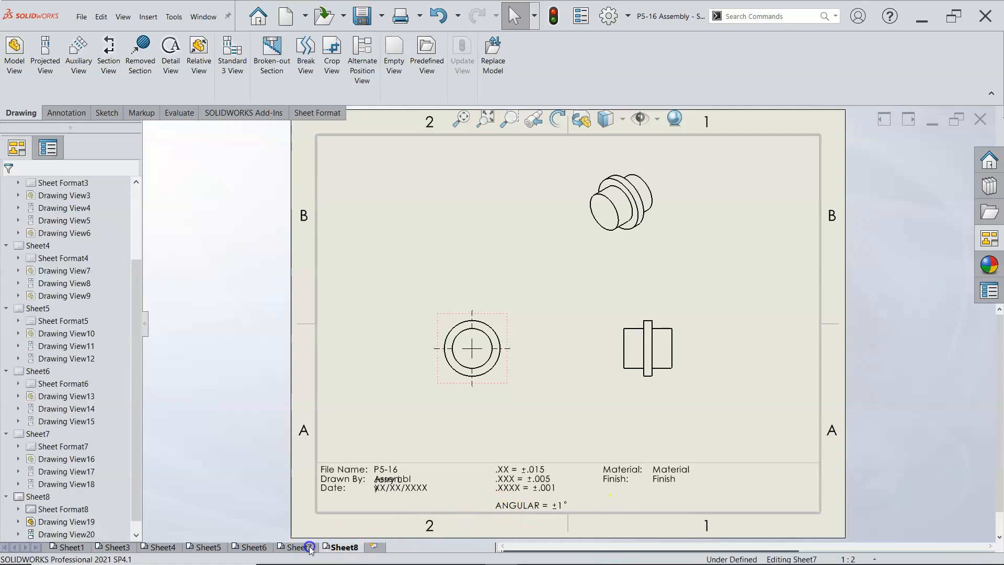
left_click(873, 558)
left_click(840, 446)
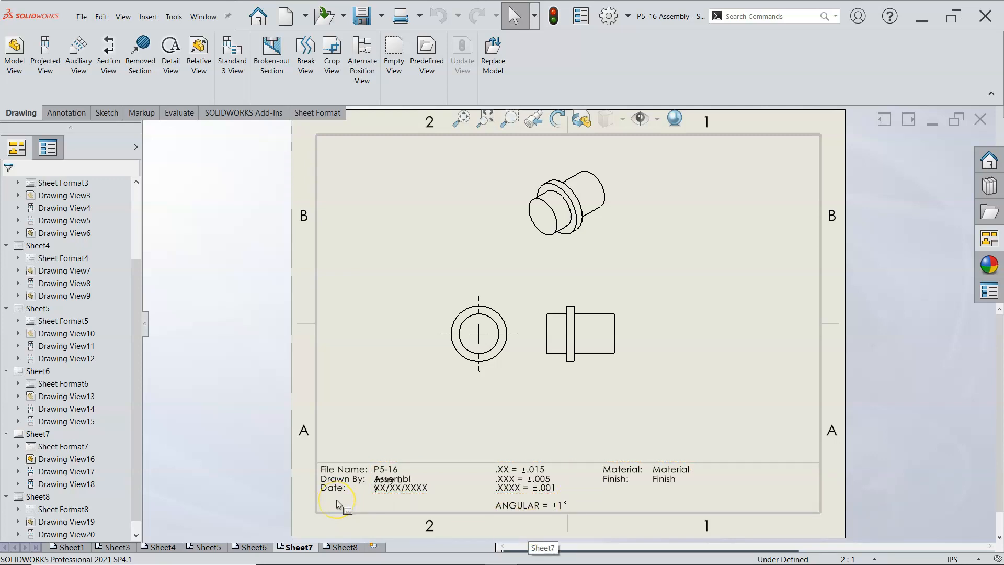
left_click_drag(599, 378, 649, 374)
left_click(640, 401)
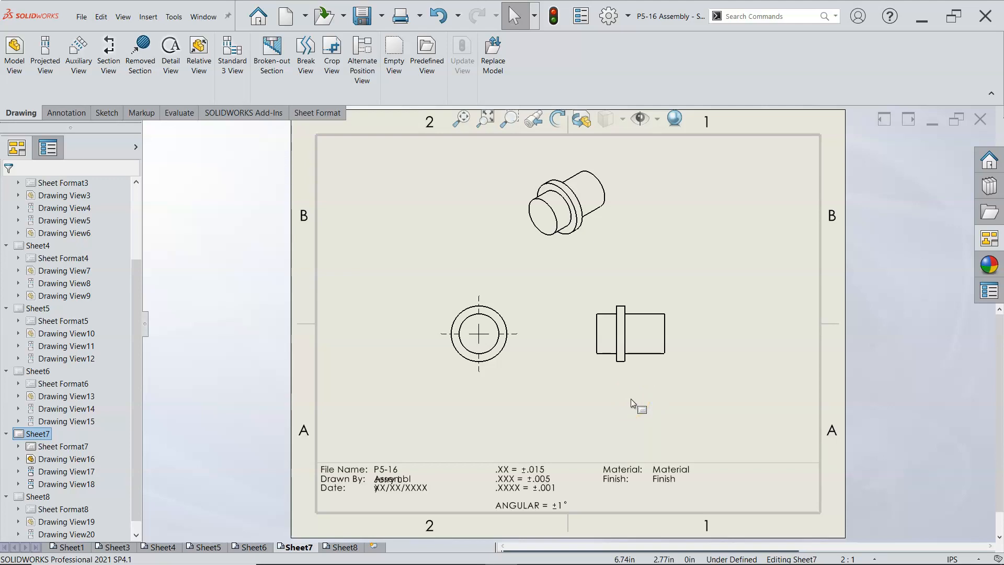
left_click(621, 403)
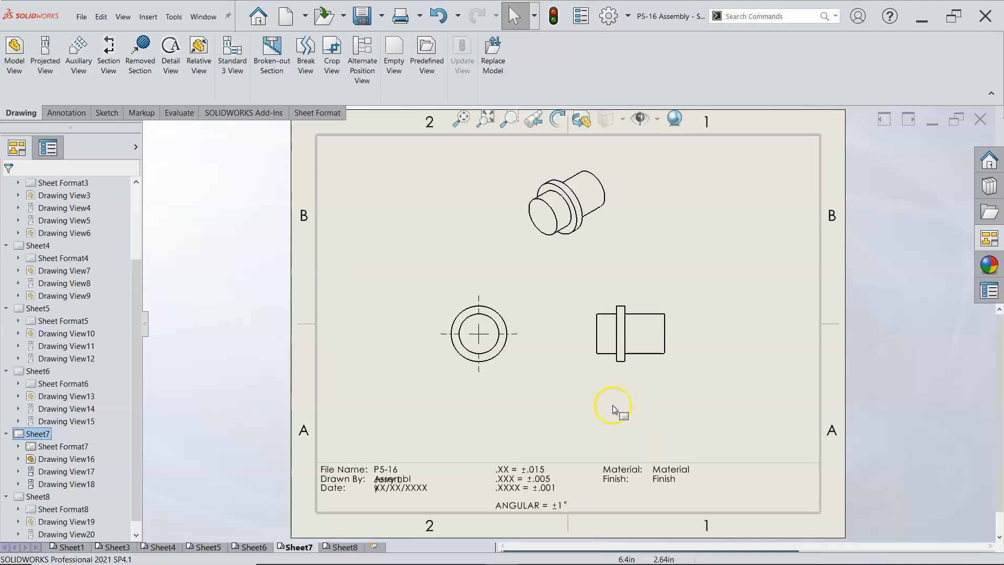
Step: Set the scale of Sheet6 to 1:1 and reposition the link's front, side and isometric views within the border
left_click(252, 547)
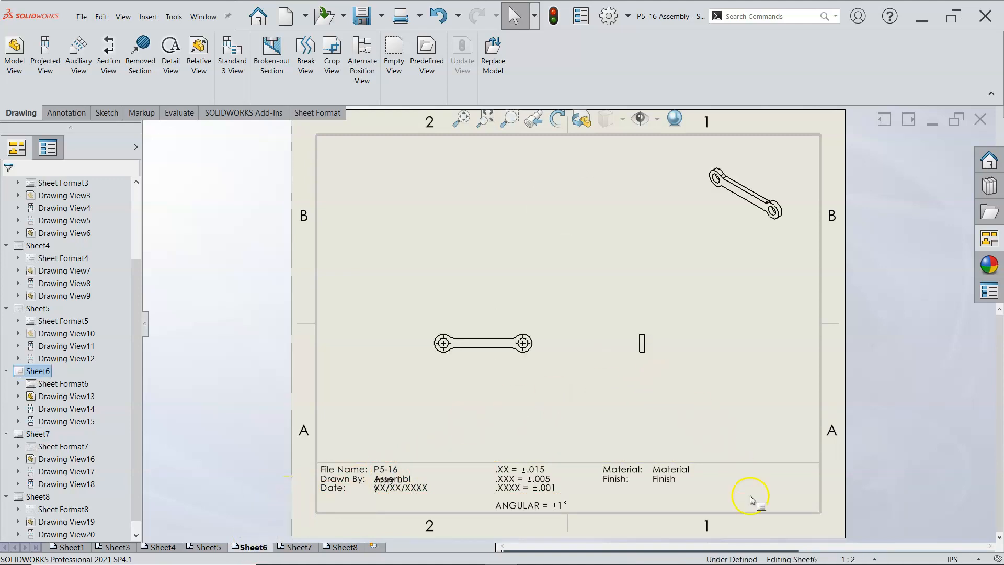
left_click(853, 559)
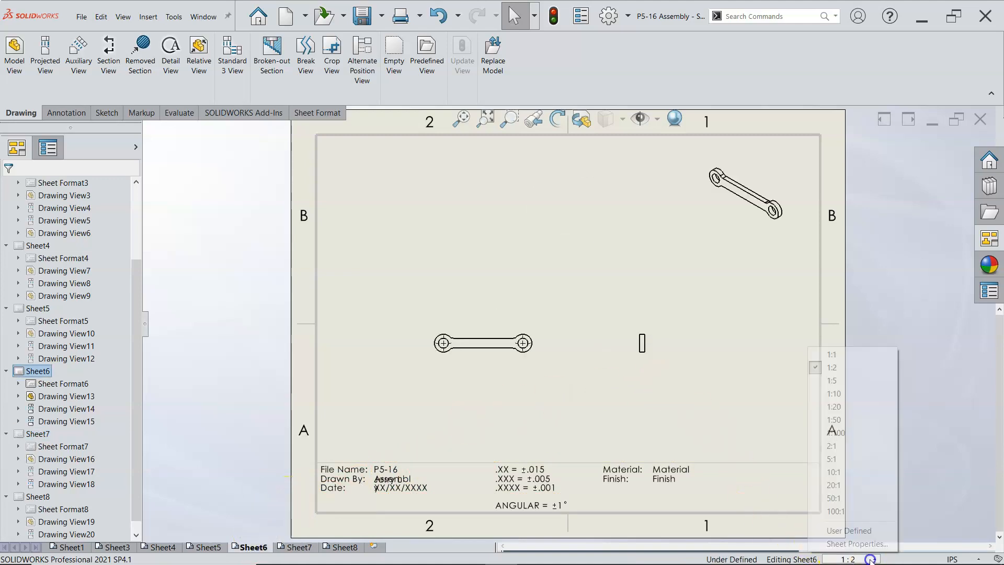
left_click(832, 355)
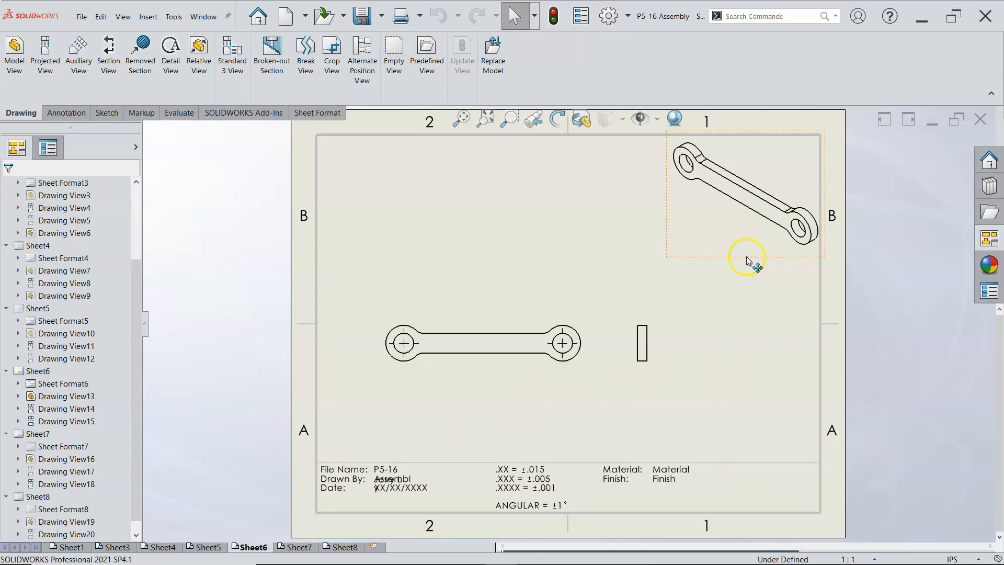
left_click_drag(747, 261, 719, 263)
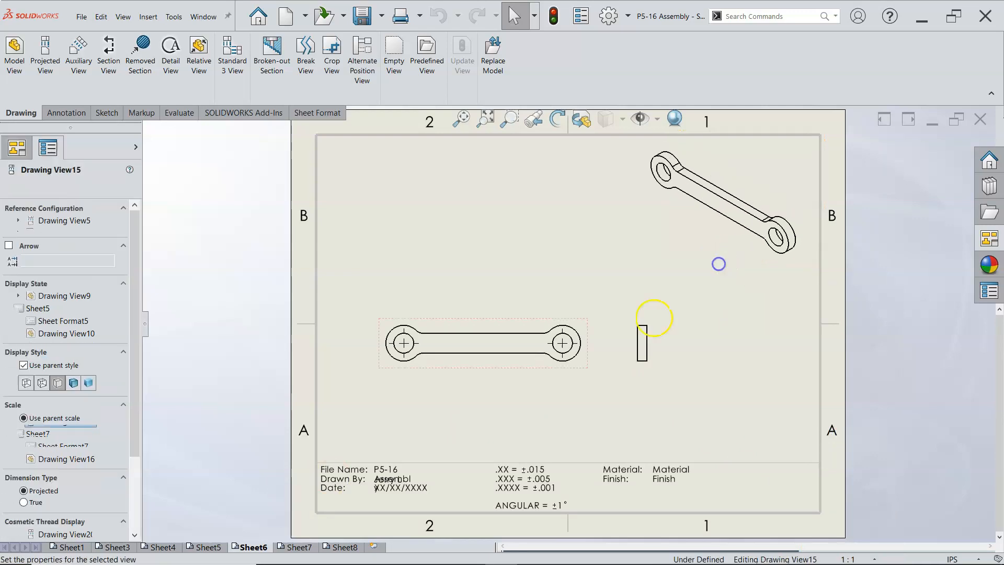
mouse_move(588, 362)
left_mouse_down()
mouse_move(625, 385)
mouse_move(708, 387)
left_mouse_up()
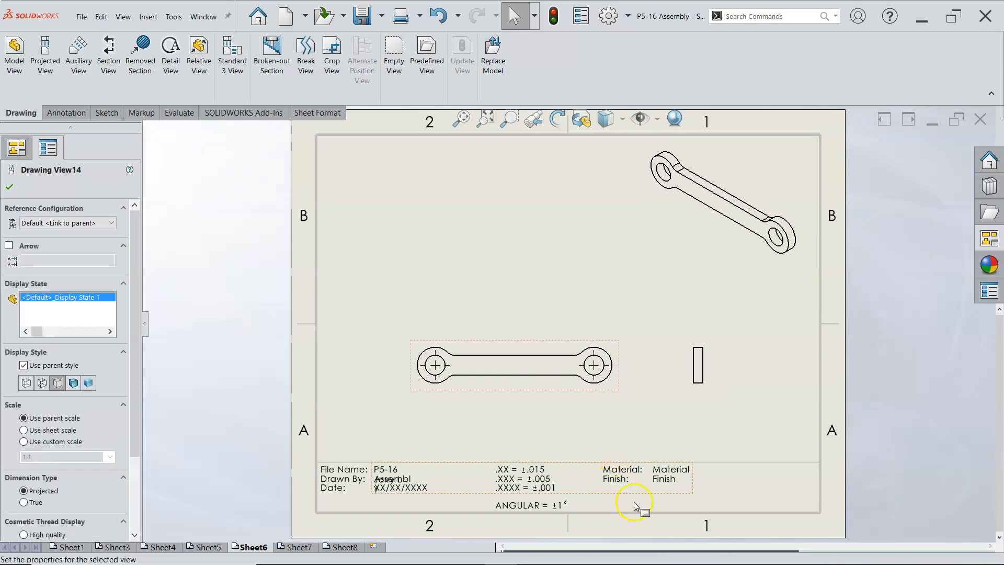
Step: Set the scale of Sheet5 to 1:1 and rearrange the Coupler's front, side and isometric views on the sheet
left_click(209, 547)
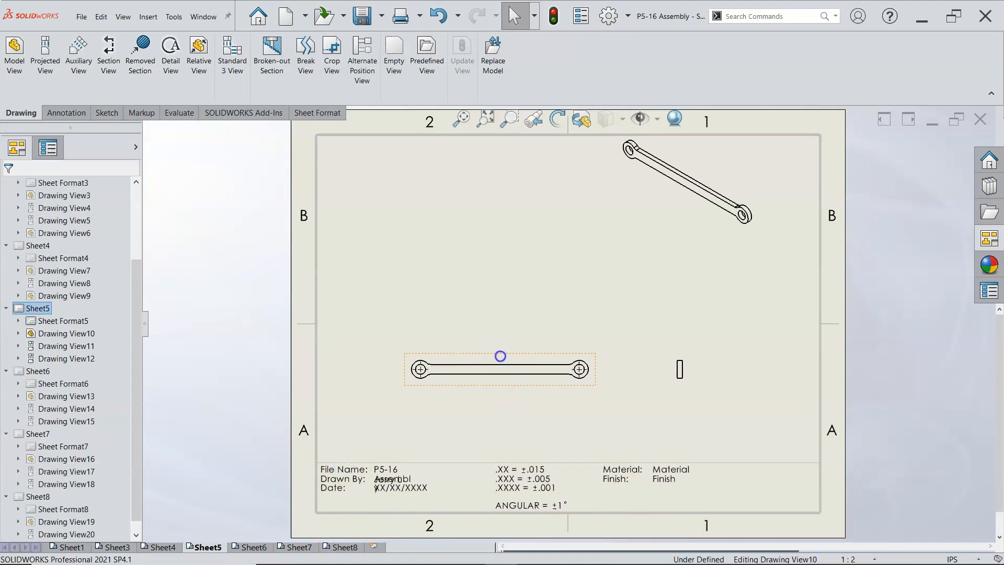
left_click(501, 358)
mouse_move(723, 233)
left_mouse_down()
mouse_move(775, 249)
mouse_move(778, 241)
left_mouse_up()
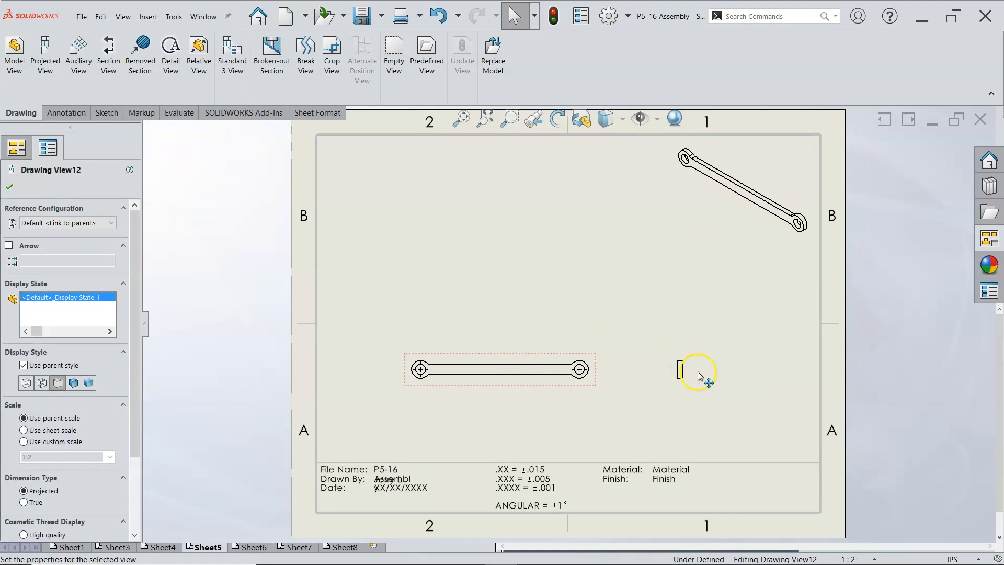
left_click(871, 559)
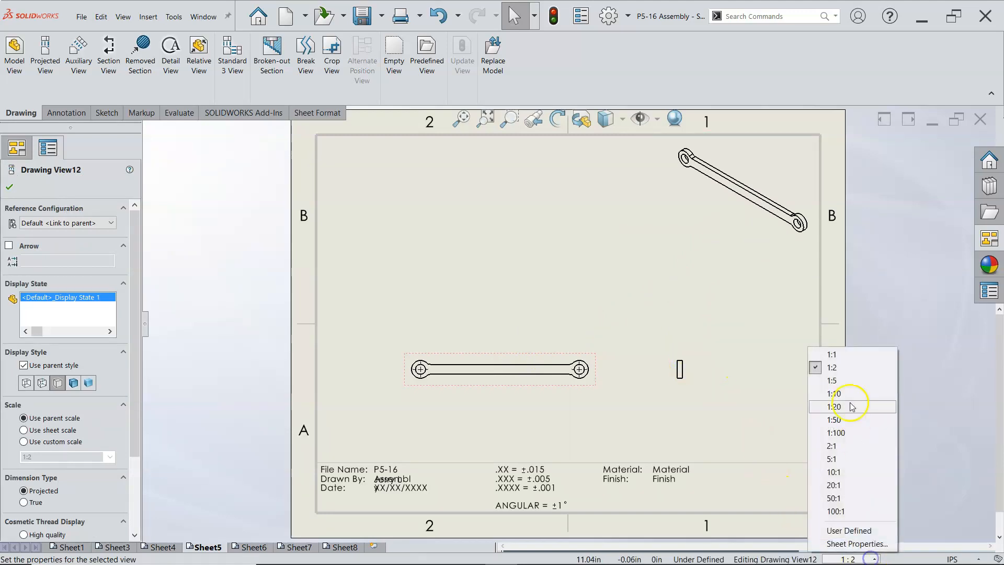
left_click(841, 360)
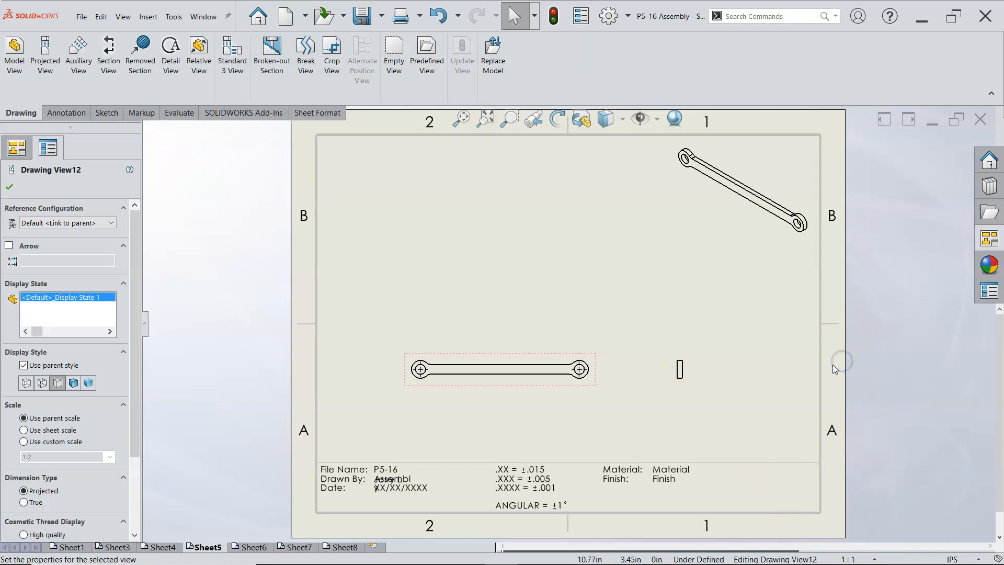
left_click_drag(714, 396, 775, 401)
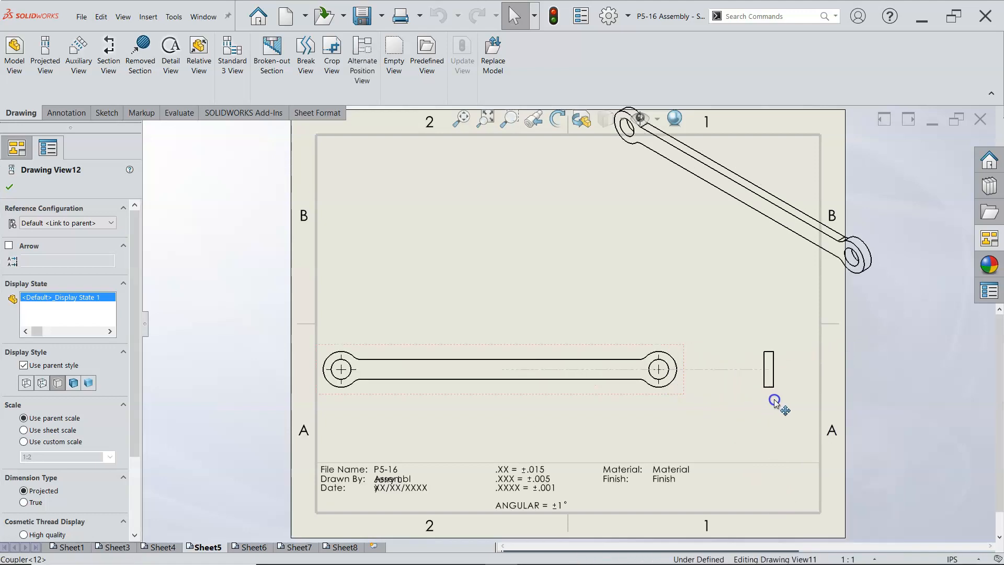
mouse_move(643, 396)
left_mouse_down()
mouse_move(679, 413)
mouse_move(672, 418)
left_mouse_up()
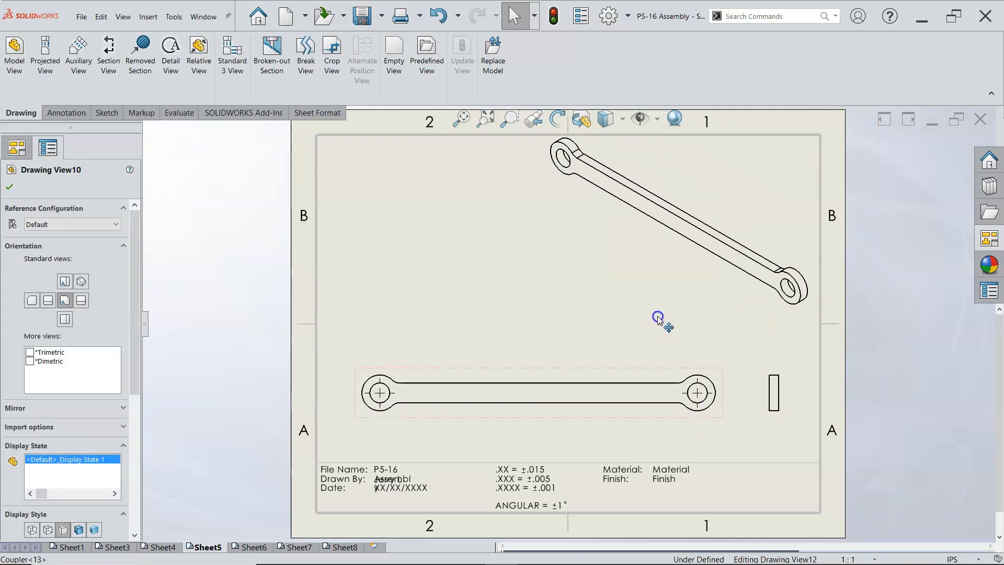
Step: Give the Coupler's isometric view on Sheet5 a custom scale of 1:2
left_click(657, 320)
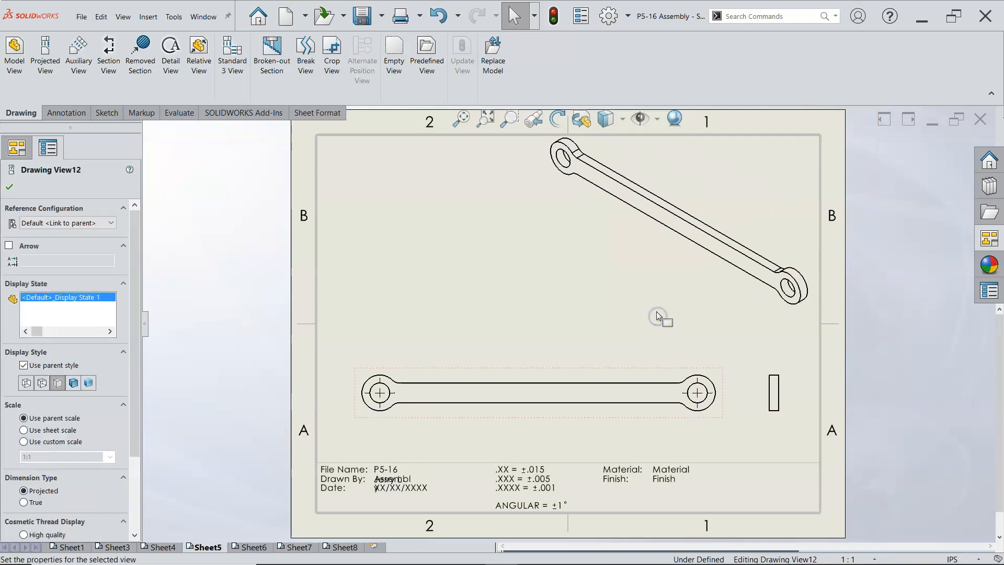
left_click(624, 316)
left_click(636, 240)
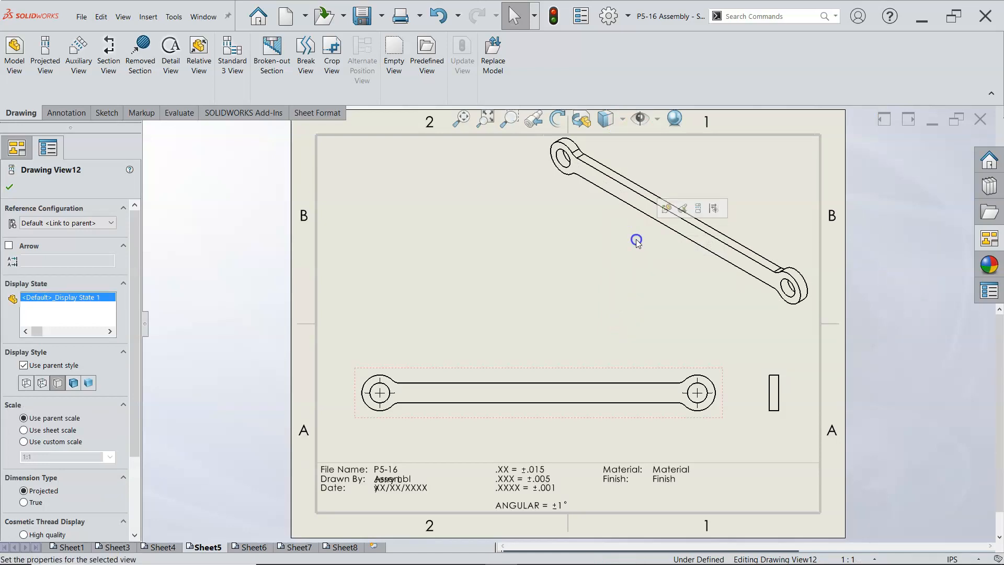
left_click(24, 442)
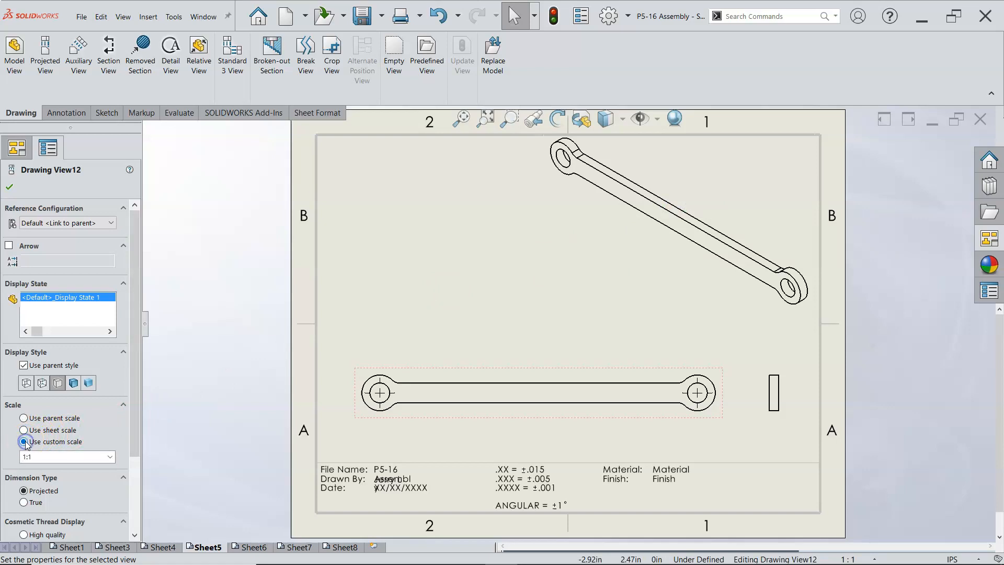
left_click(111, 458)
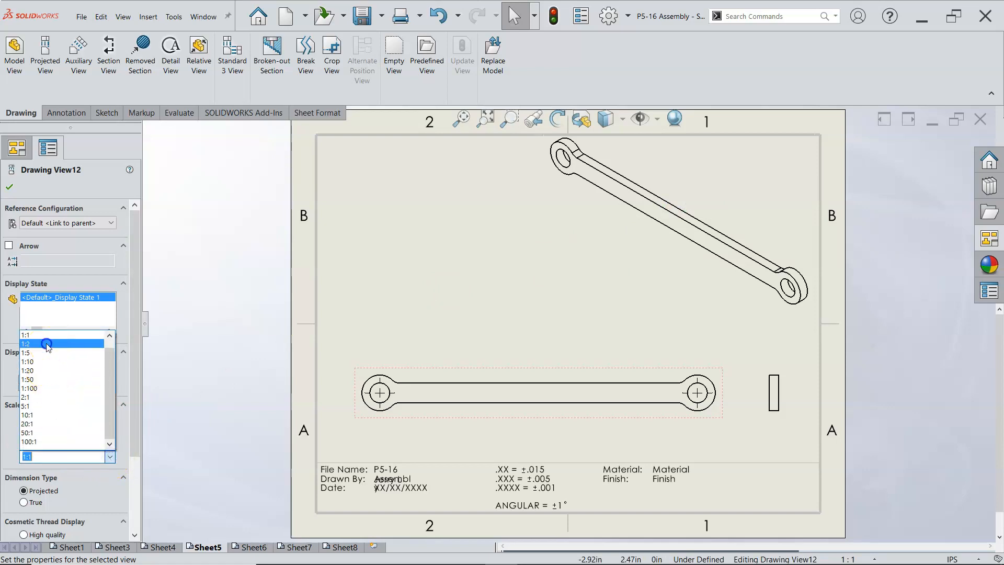
left_click(46, 343)
left_click(10, 188)
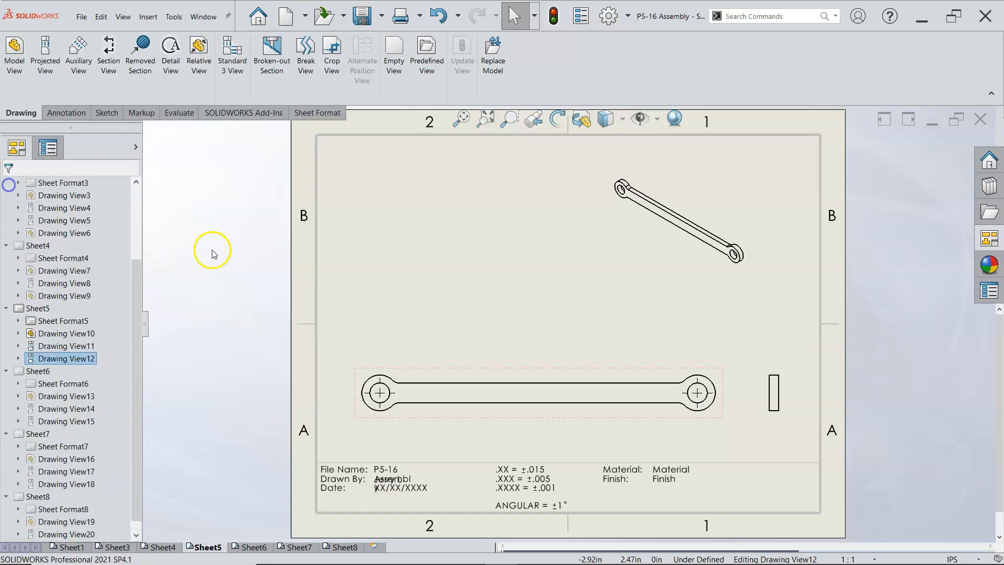
Step: Move the Coupler's isometric view into the sheet's upper-right corner and raise the front view with its side view
left_click(678, 264)
left_click(725, 266)
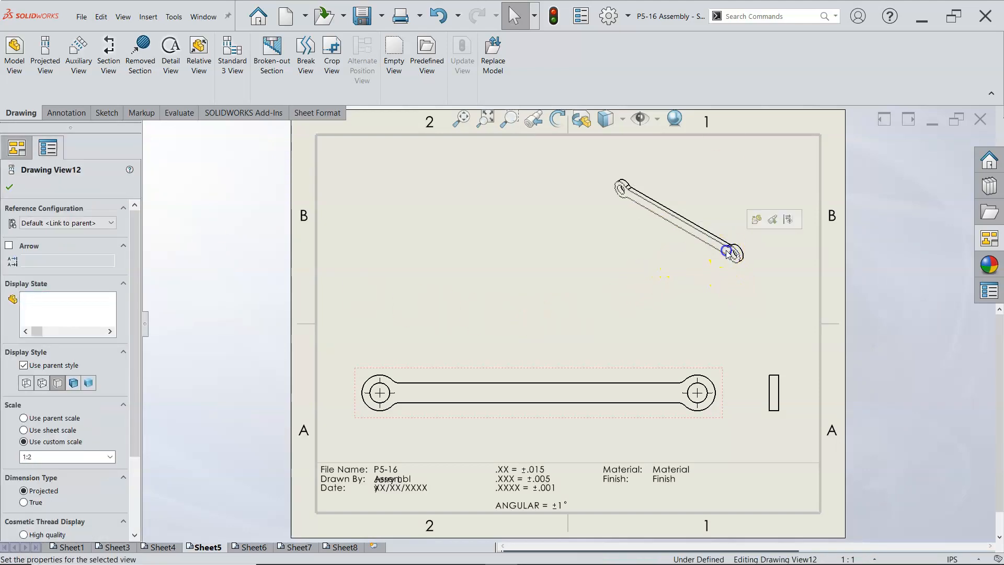
left_click(762, 280)
left_click_drag(761, 231, 809, 205)
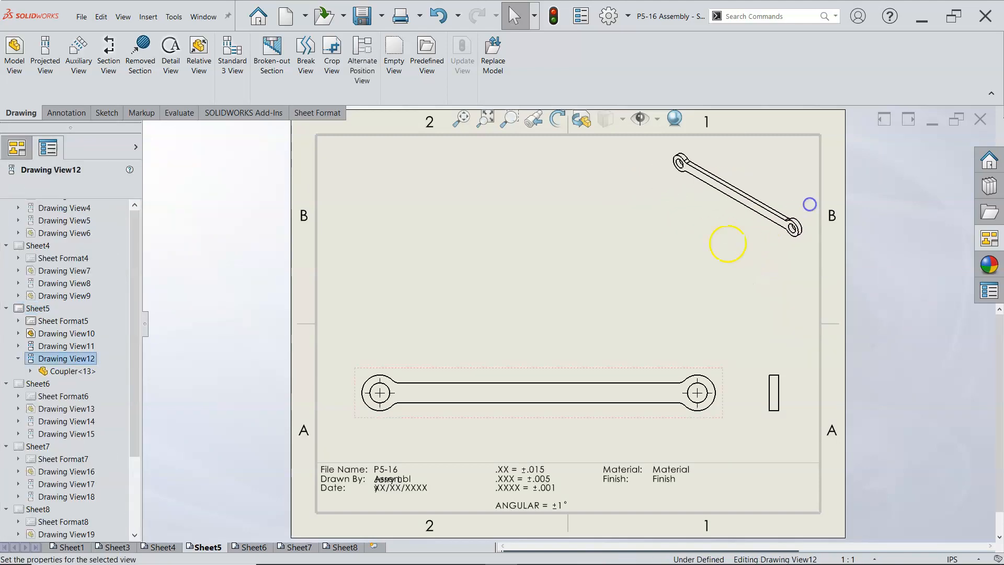
left_click(618, 316)
mouse_move(608, 370)
left_mouse_down()
mouse_move(613, 320)
mouse_move(605, 321)
left_mouse_up()
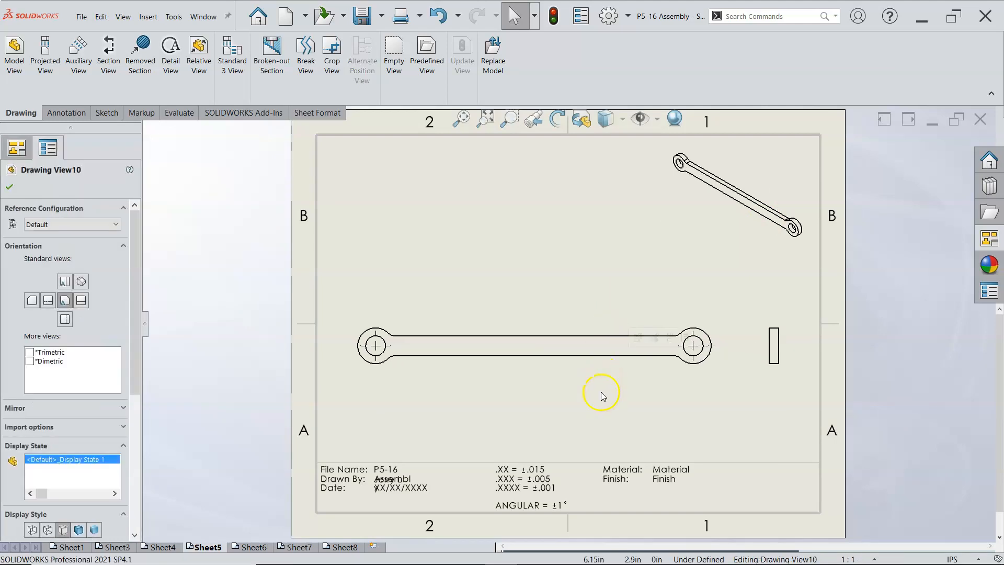
Step: Set the scale of Sheet4 to 1:1
left_click(161, 545)
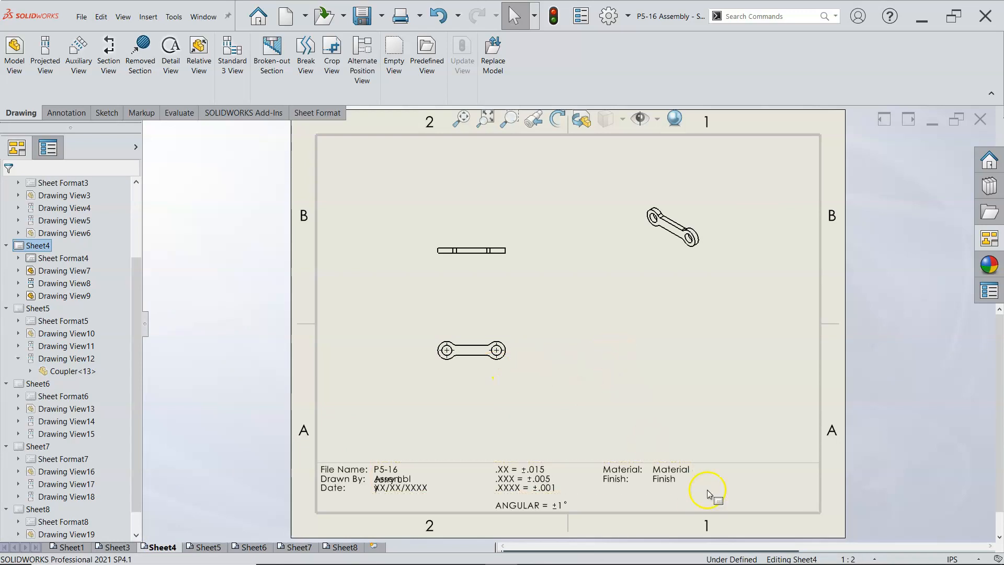
left_click(872, 556)
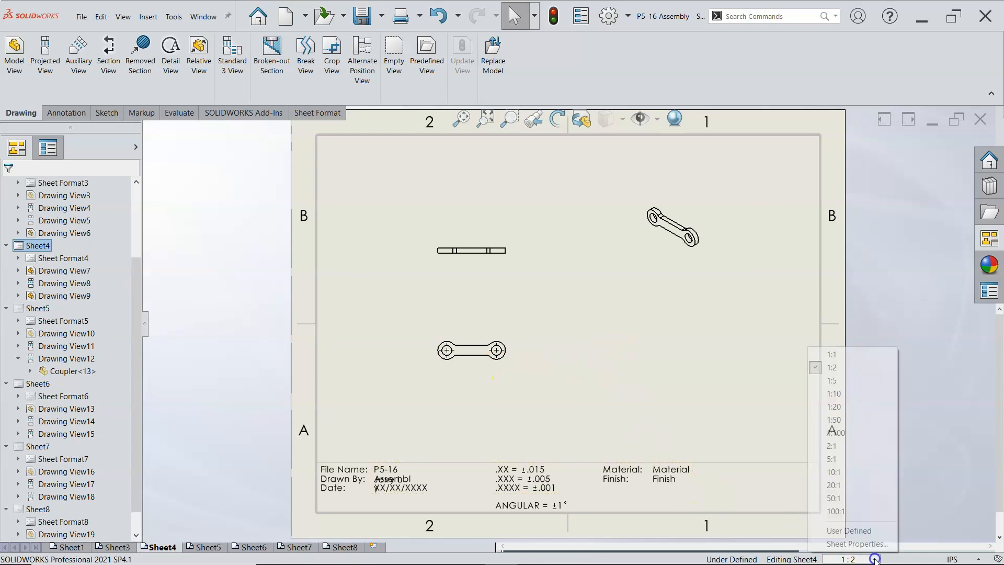
left_click(847, 360)
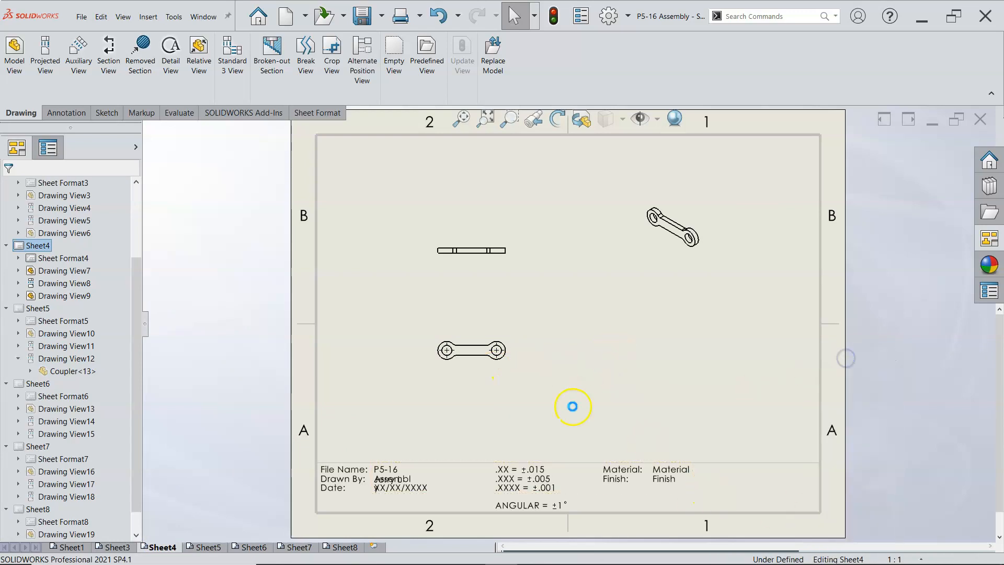
Step: Delete the projected top view from Sheet4 and select the remaining front view of the link
left_click(512, 264)
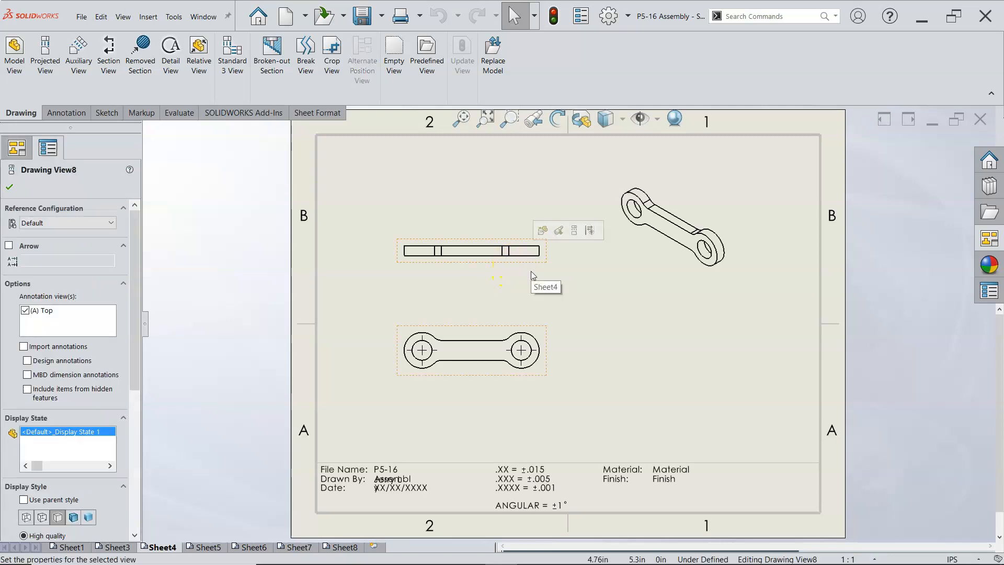
key("Delete")
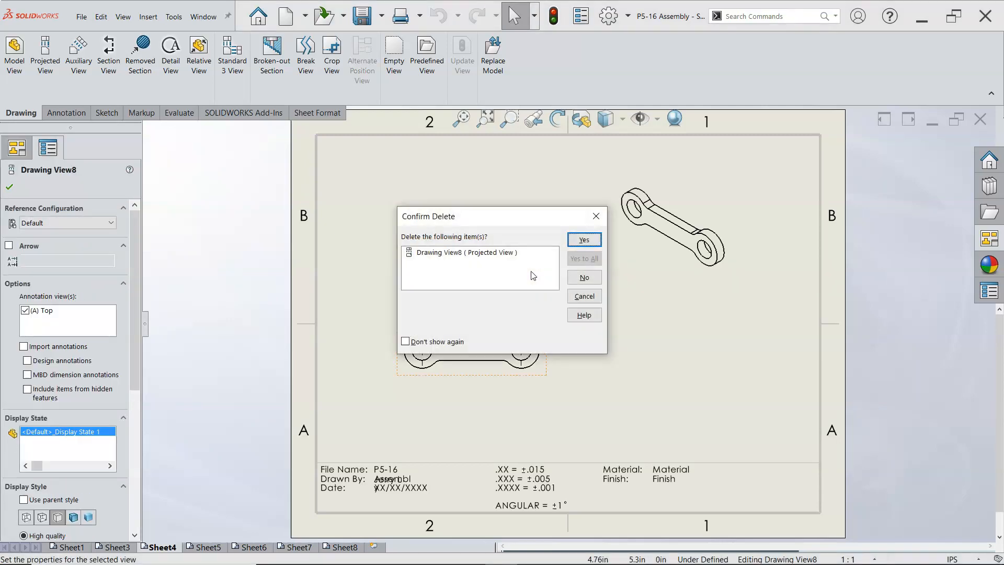
left_click(584, 240)
left_click(535, 331)
left_click(330, 178)
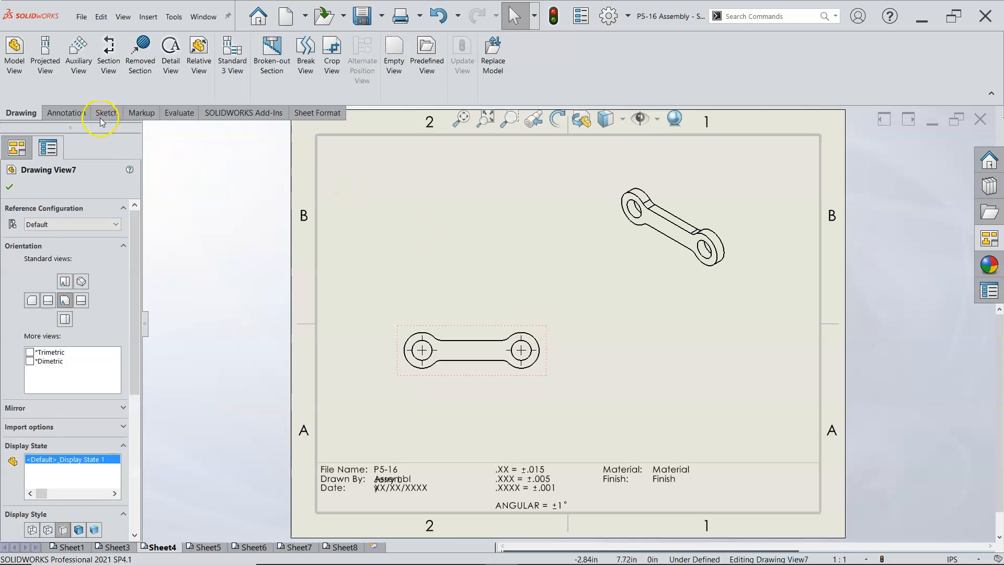
Step: Project a side view from the link's front view and place it to the right on Sheet4
left_click(46, 55)
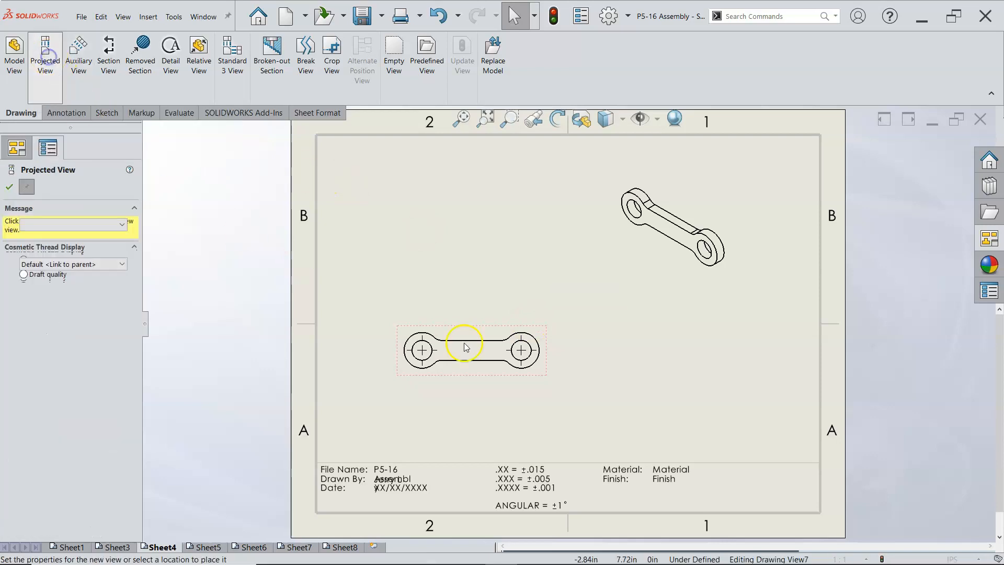
left_click(705, 337)
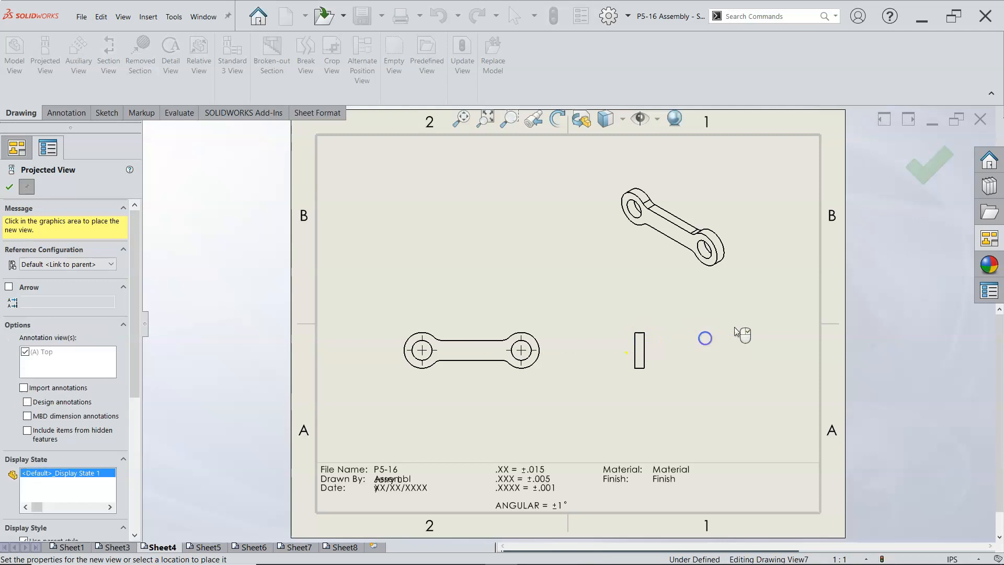
left_click(928, 174)
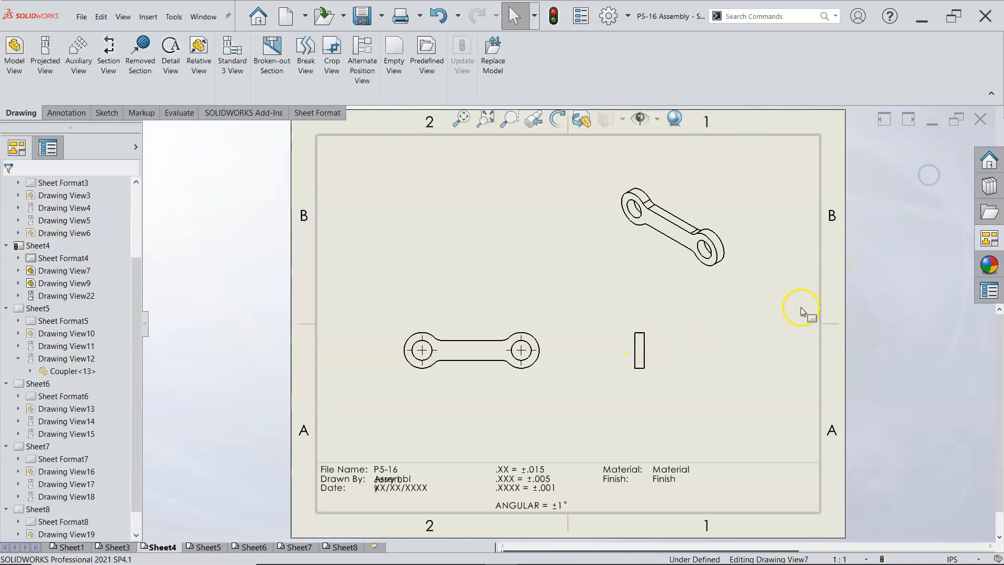
Step: Move the front view with its side view slightly lower on Sheet3, and save the drawing
left_click(115, 546)
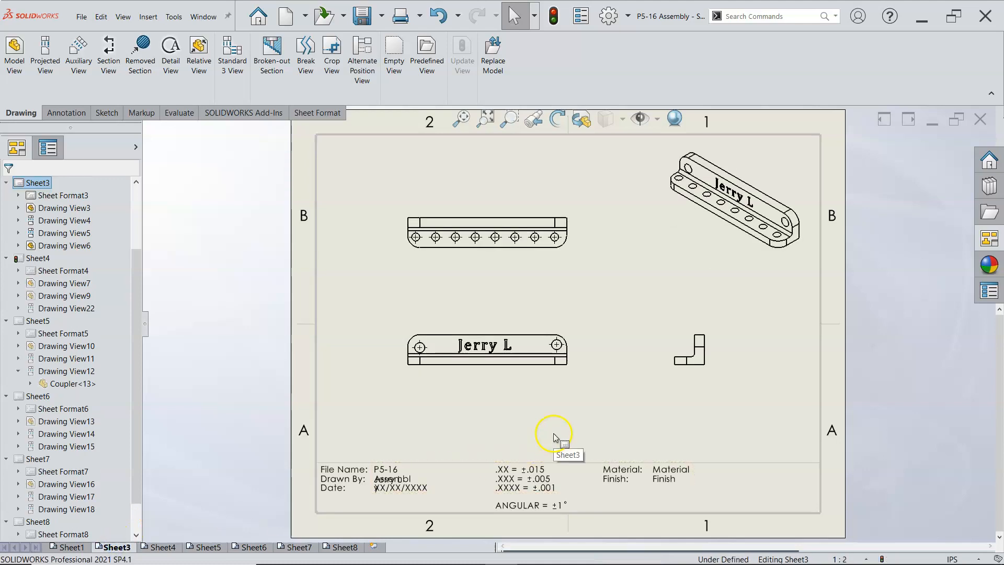
left_click_drag(565, 386, 558, 397)
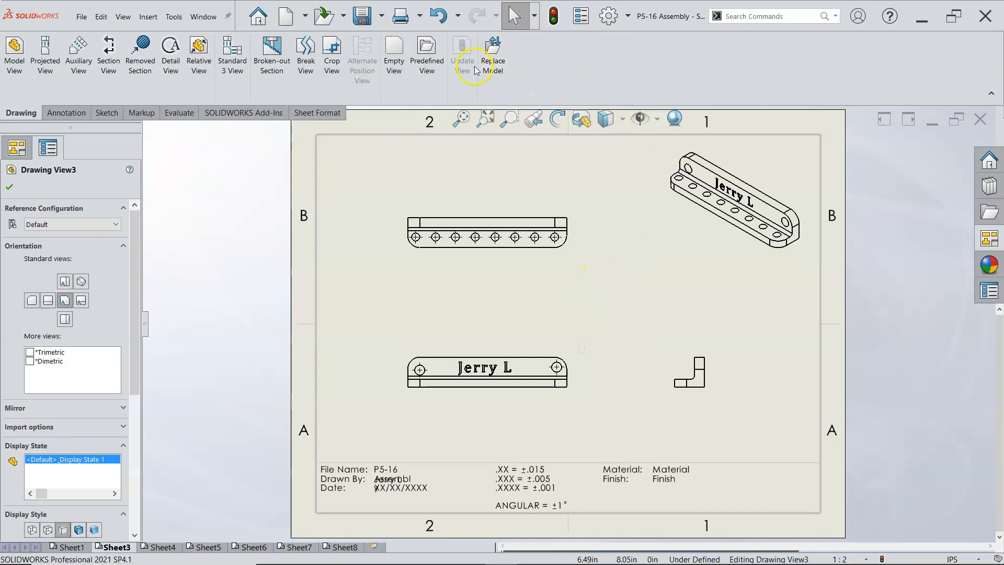
left_click(362, 15)
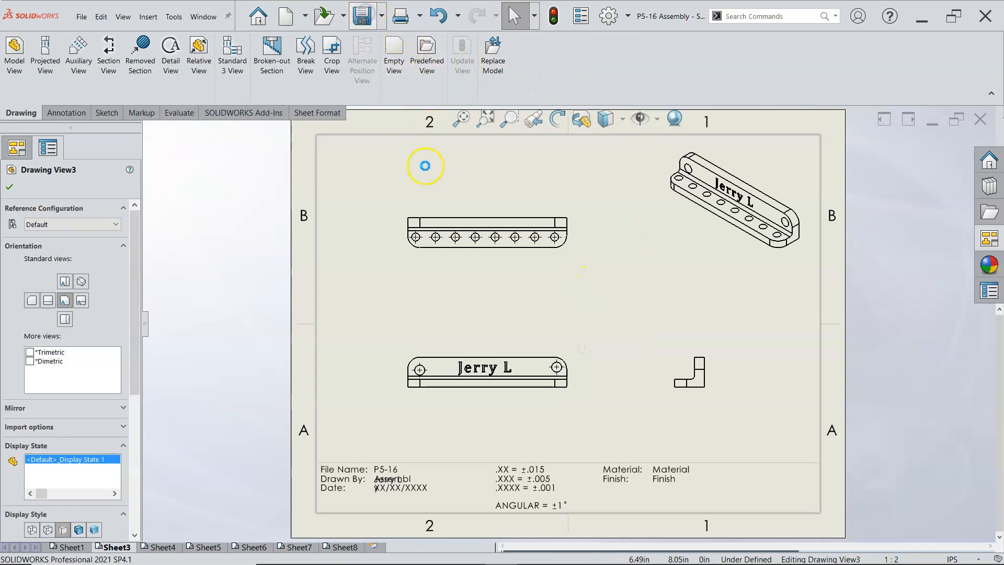